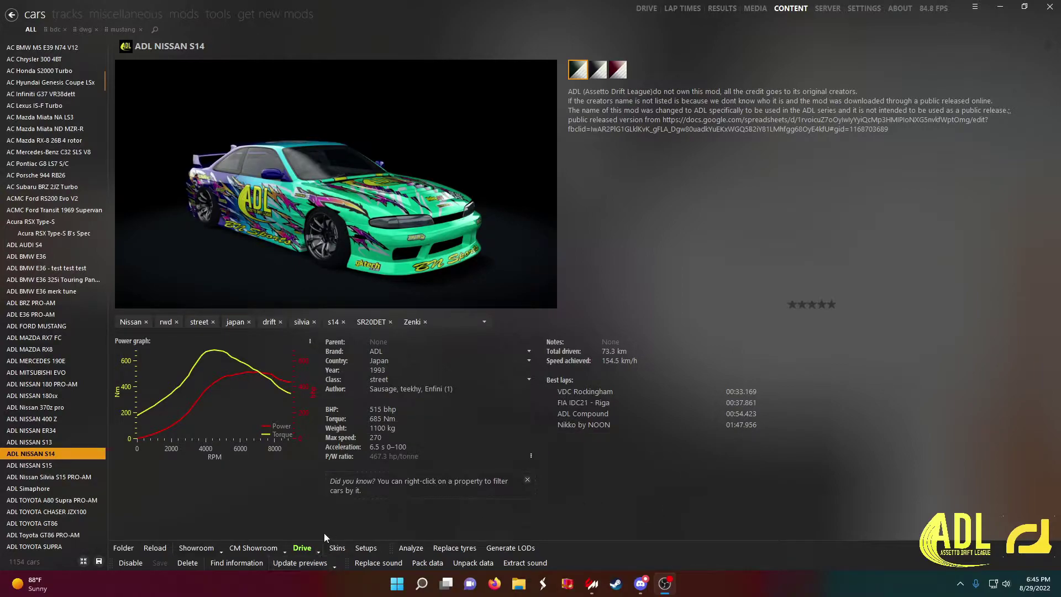
Step: Open the ADL NISSAN S14 in CM Showroom and select its rear quarter body panel
click(243, 549)
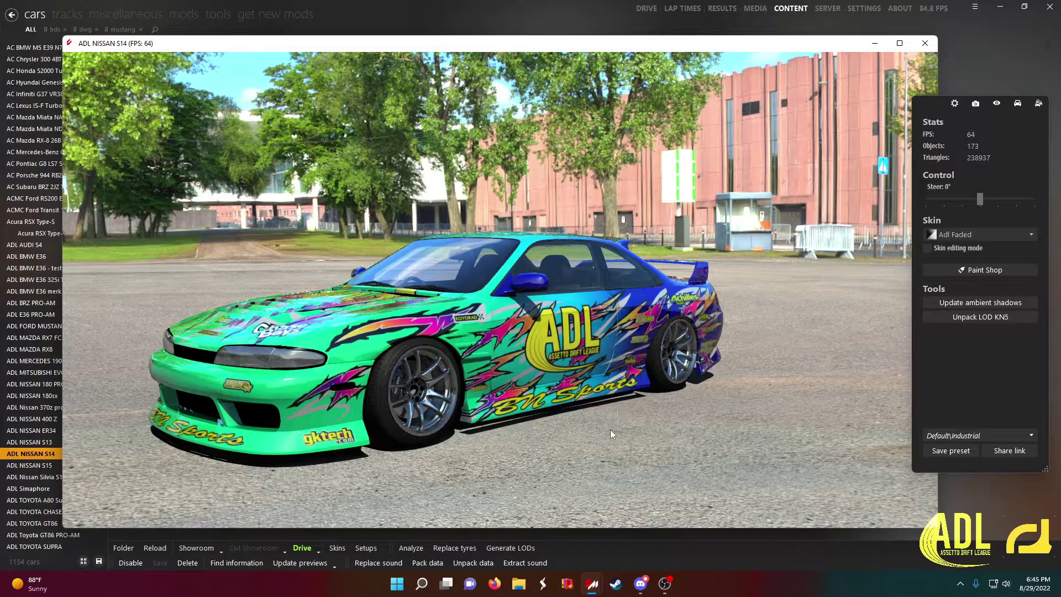
click(581, 349)
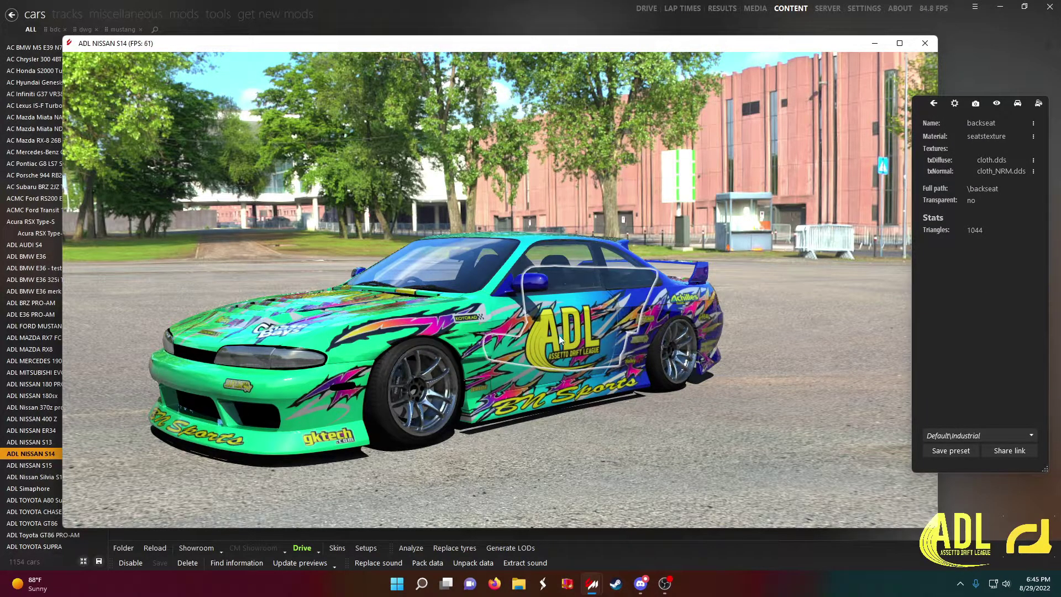
click(681, 312)
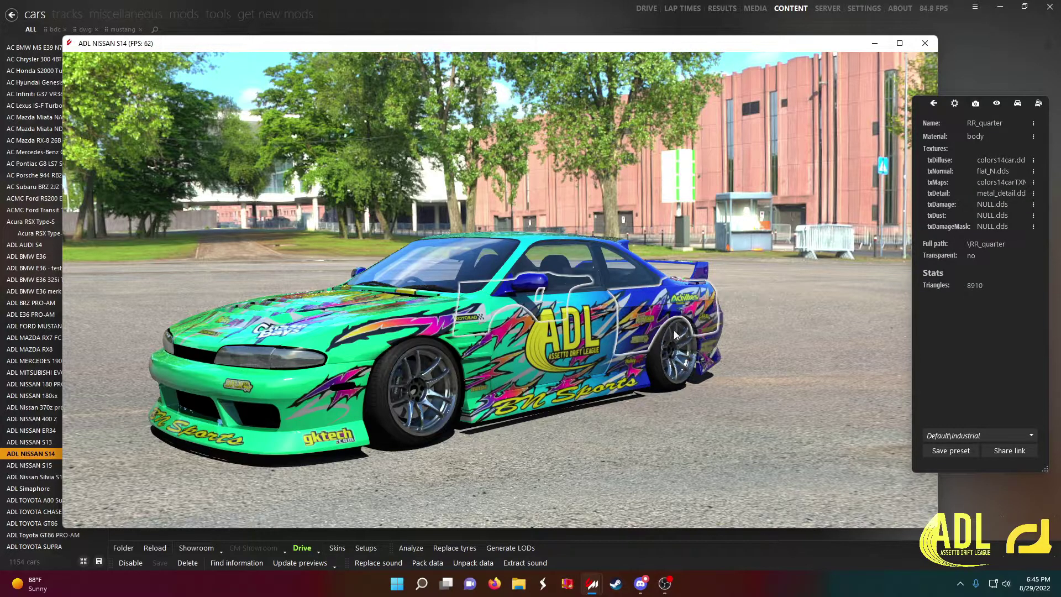
click(426, 335)
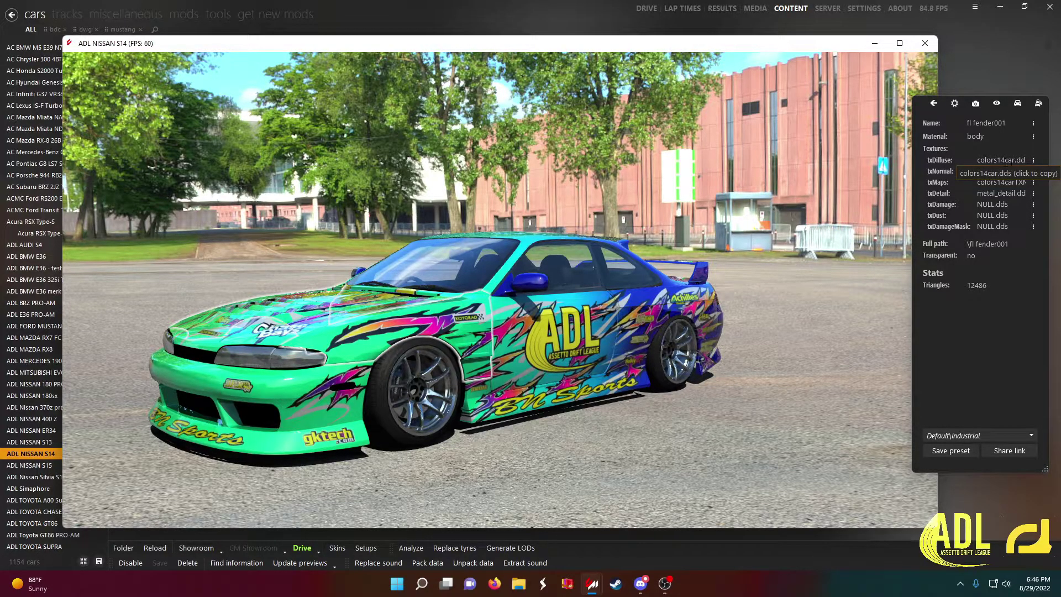
click(677, 308)
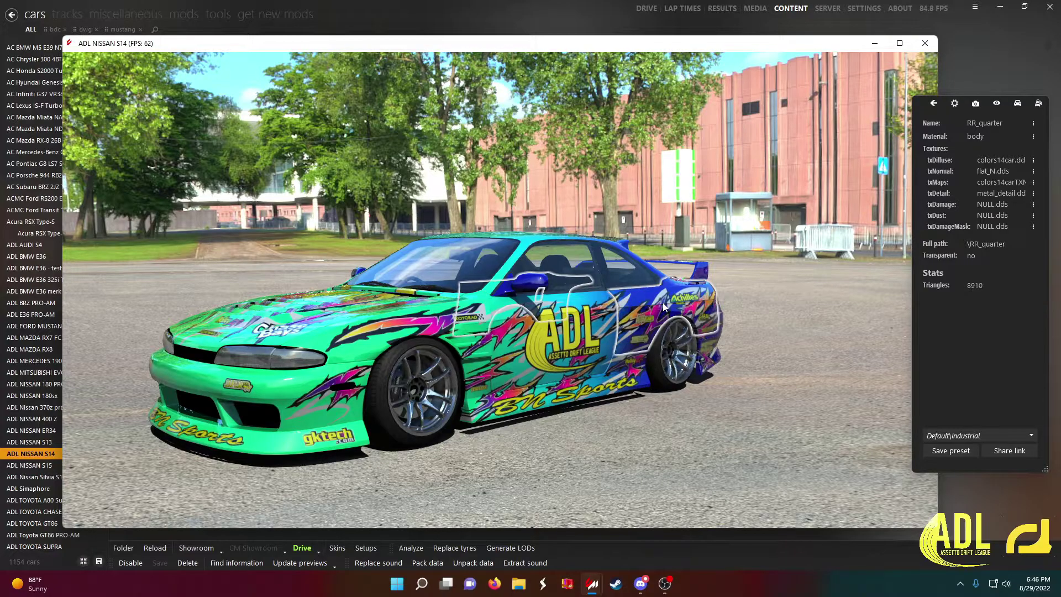
Step: Calculate a custom-size 4096x4096 AO map for the body's colors14car.dds diffuse texture
click(1034, 161)
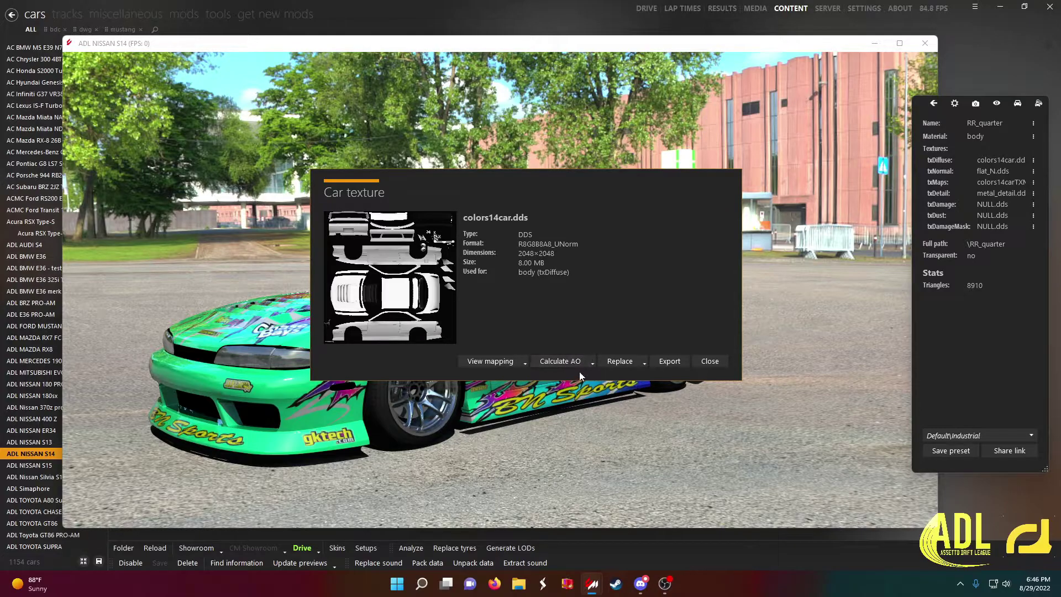
click(592, 363)
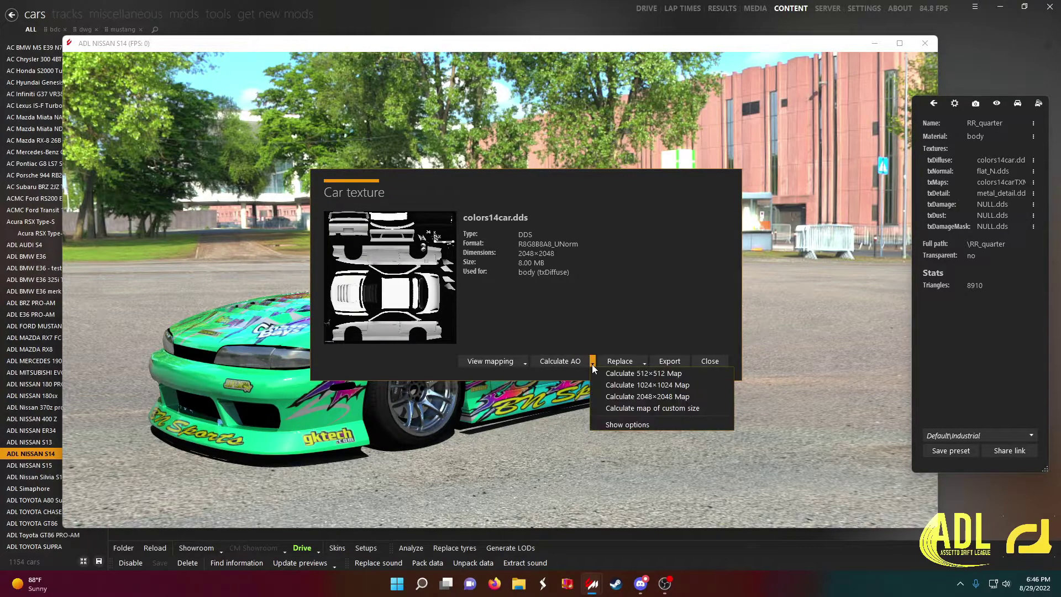
click(654, 408)
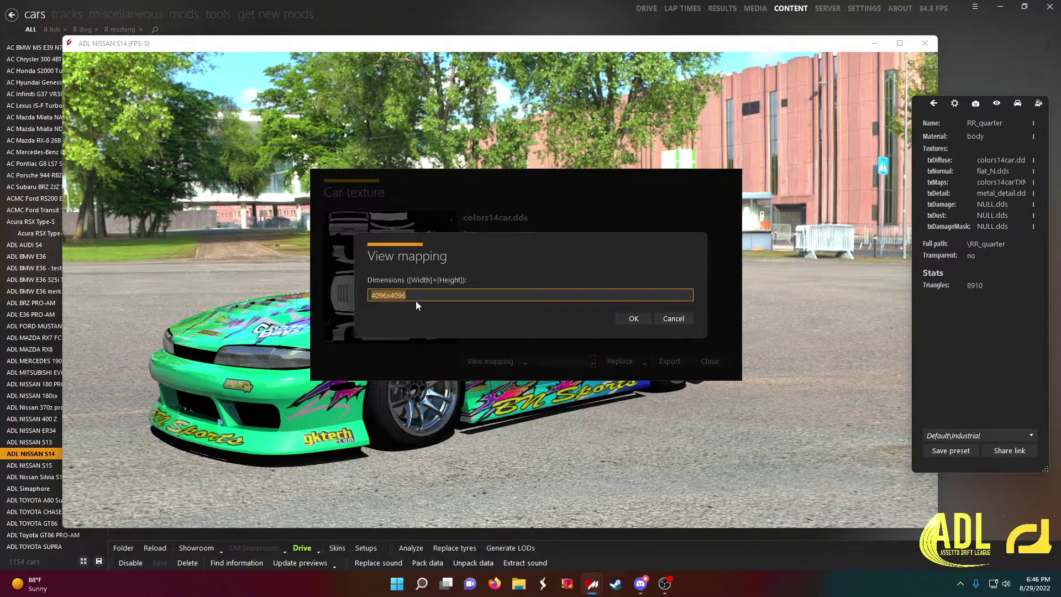
click(634, 319)
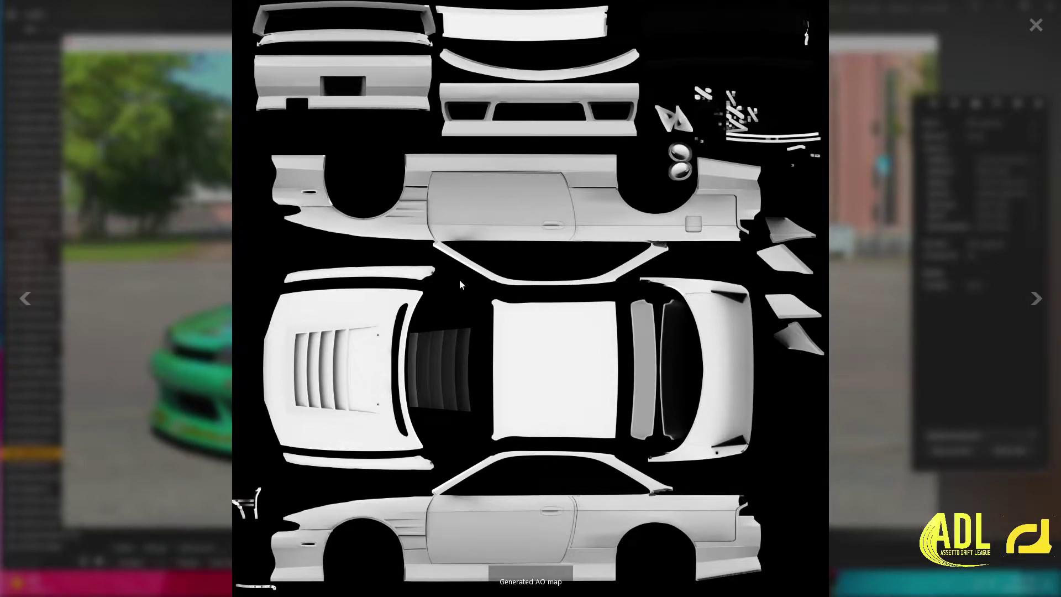
Step: Start exporting the body AO map and create a folder named test inside the car's skins folder
click(1037, 299)
click(1044, 305)
click(1036, 313)
click(1036, 313)
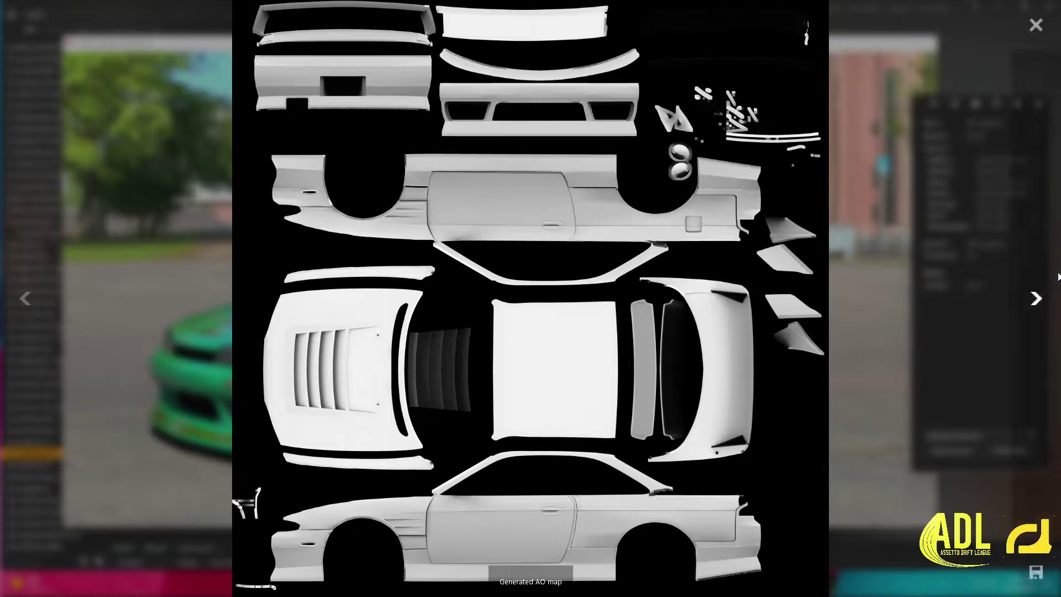
click(1037, 573)
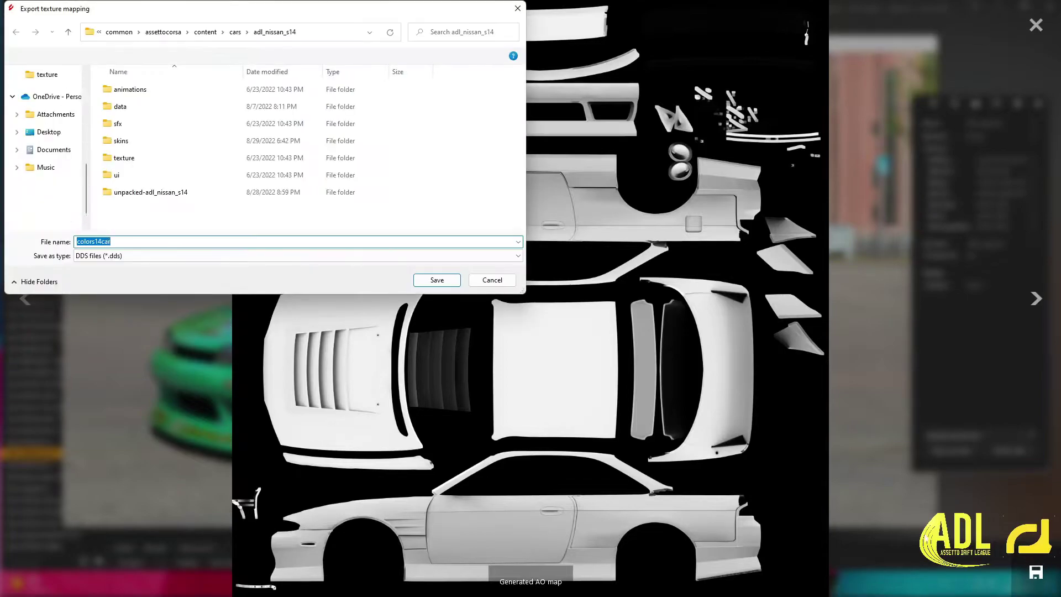
drag(394, 15, 680, 109)
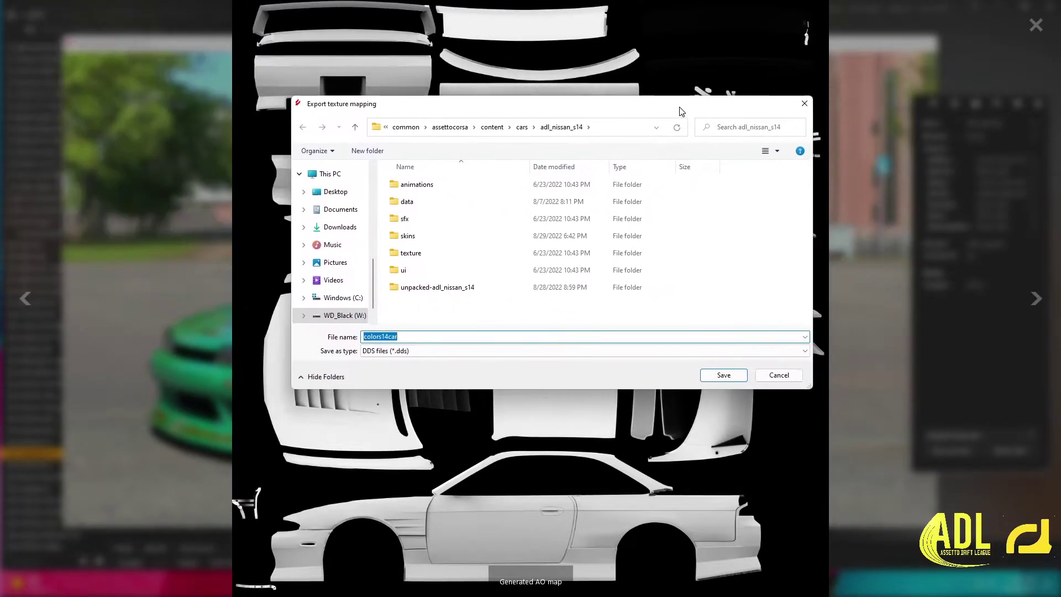
double_click(450, 236)
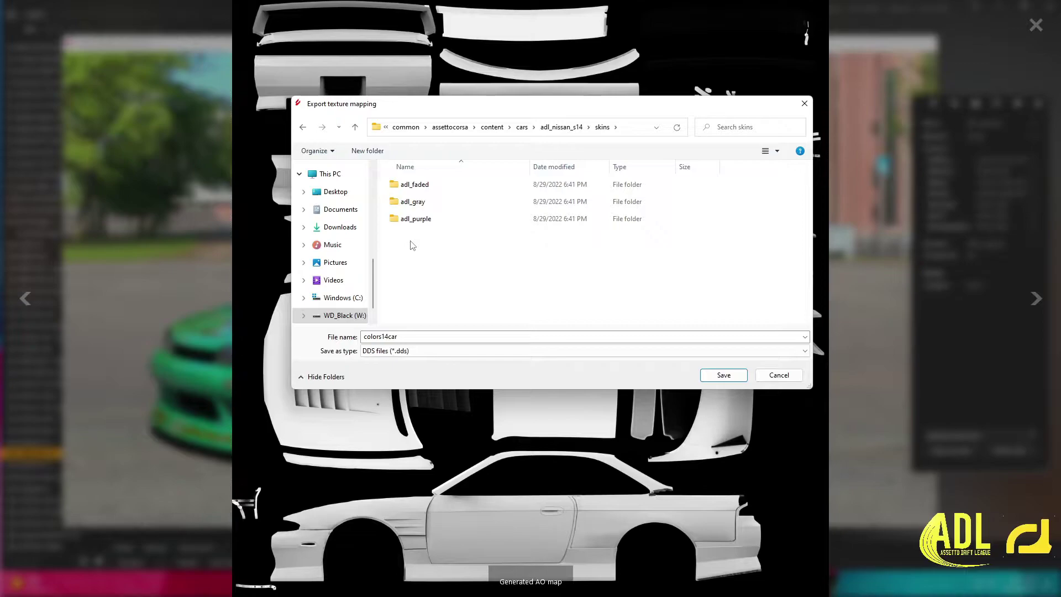
click(366, 151)
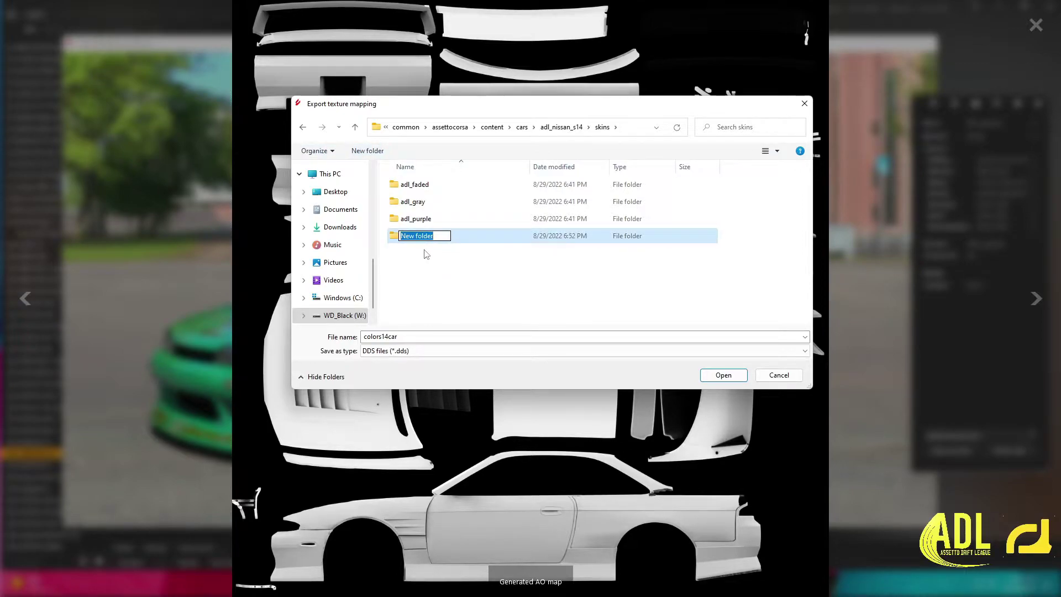
text(test)
key(Return)
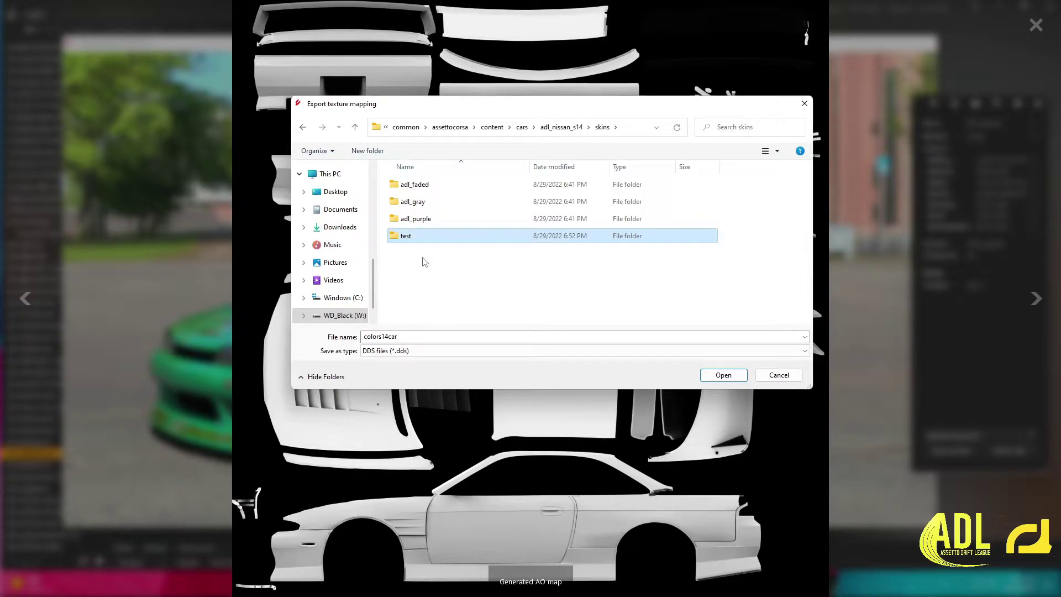
Step: Save the body AO map in the test folder as colors14car in DDS format
double_click(413, 238)
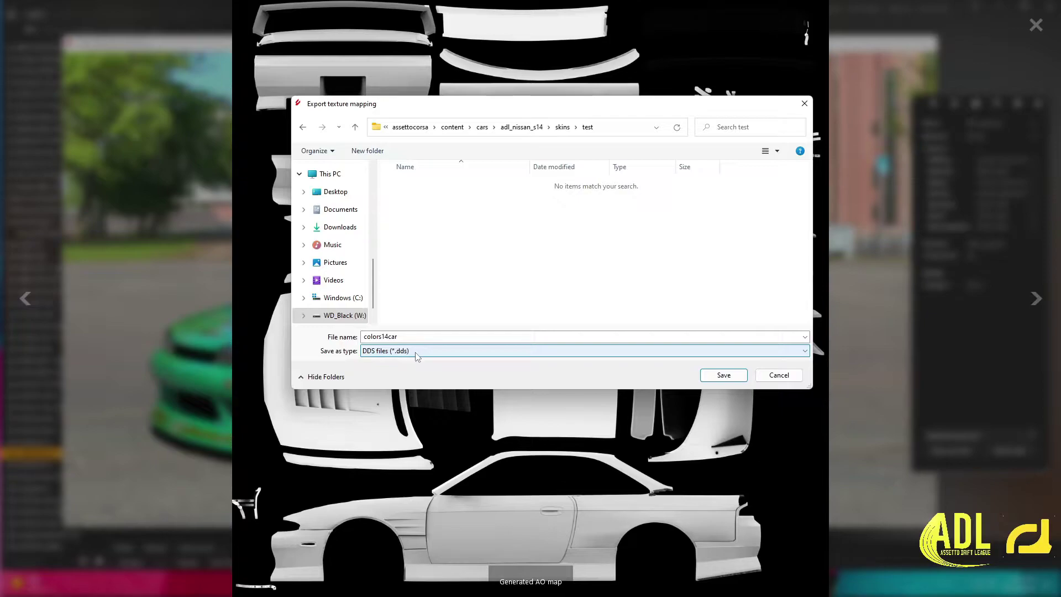
click(724, 376)
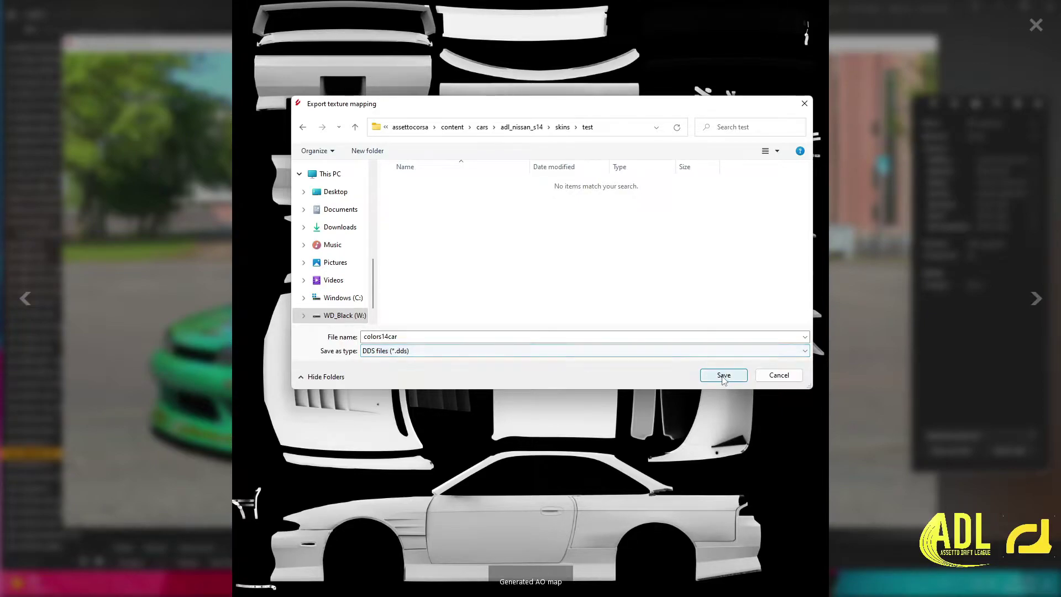
click(386, 337)
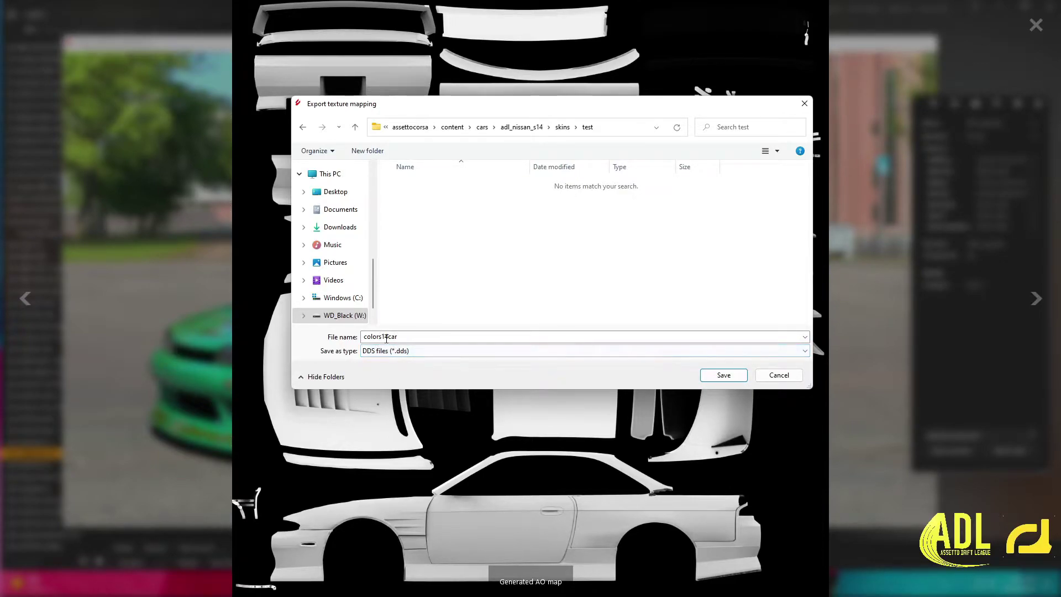
click(719, 376)
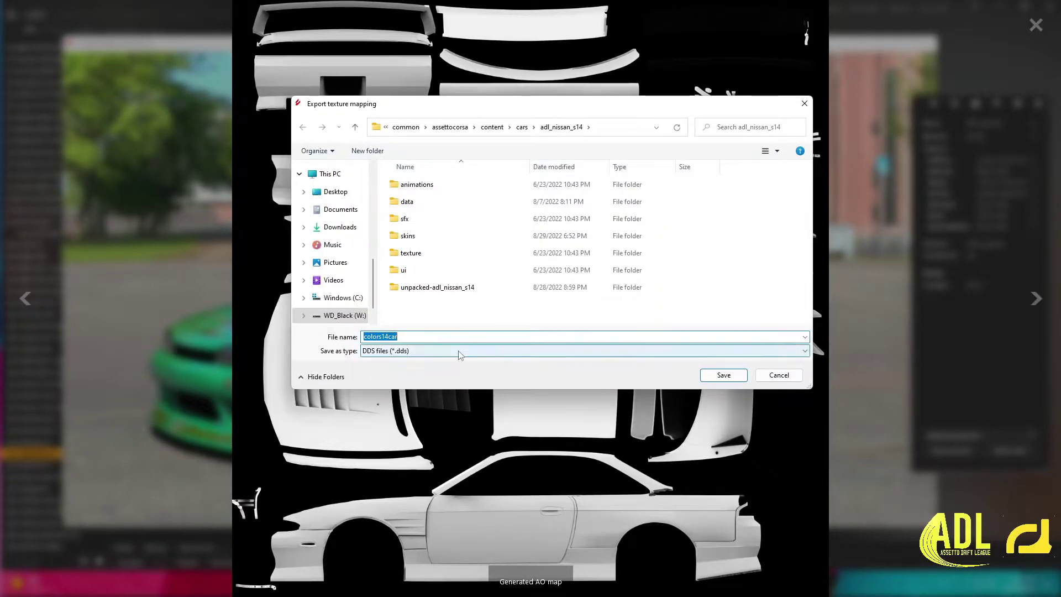
Step: Export the body AO map again to skins/test as a PNG named colors14car, and close the map and texture details
click(415, 240)
double_click(415, 239)
double_click(416, 238)
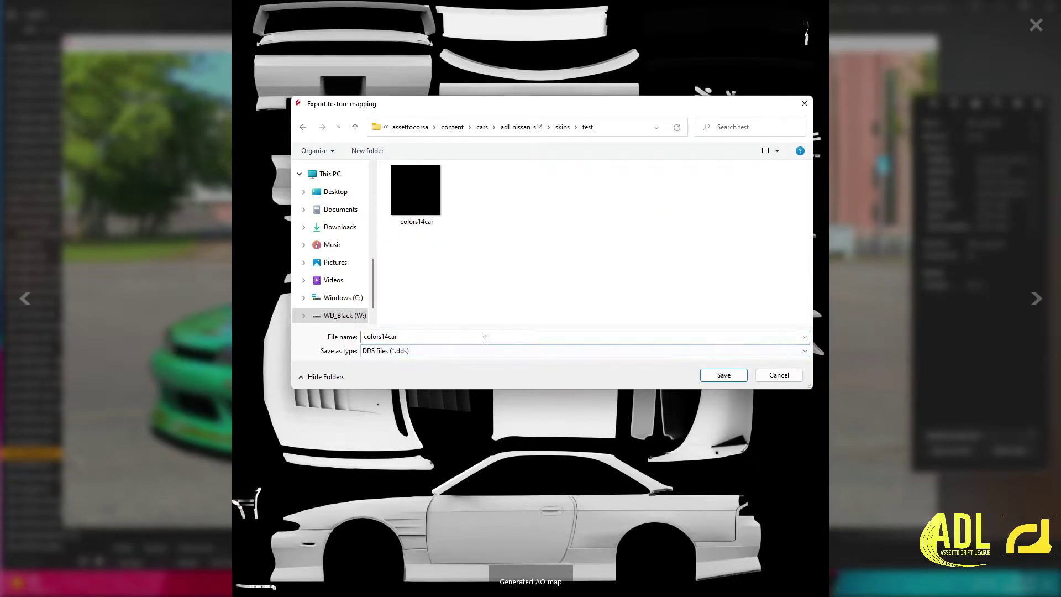
click(468, 351)
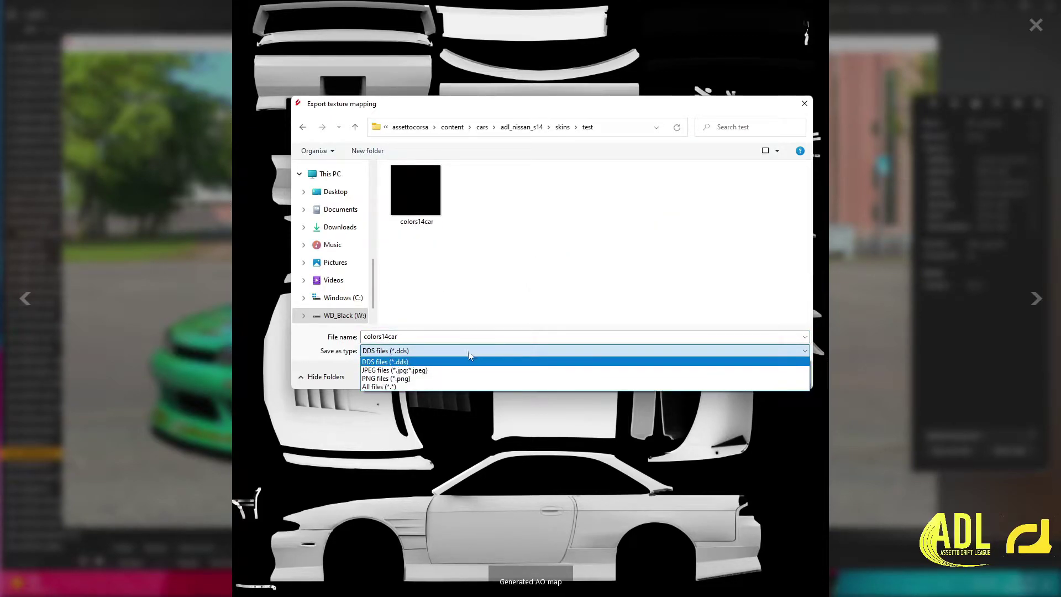
click(411, 379)
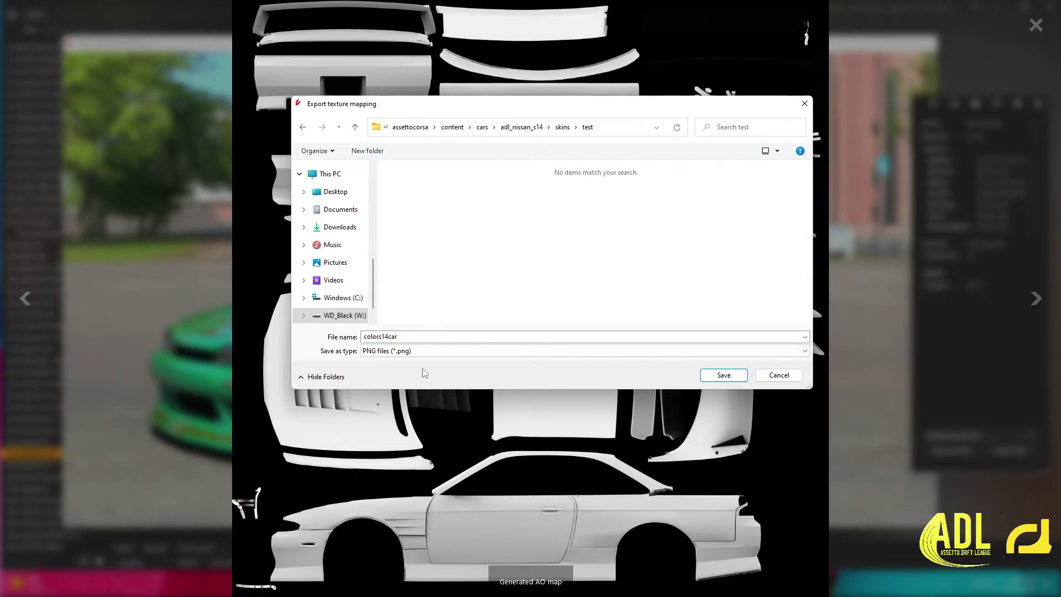
click(723, 375)
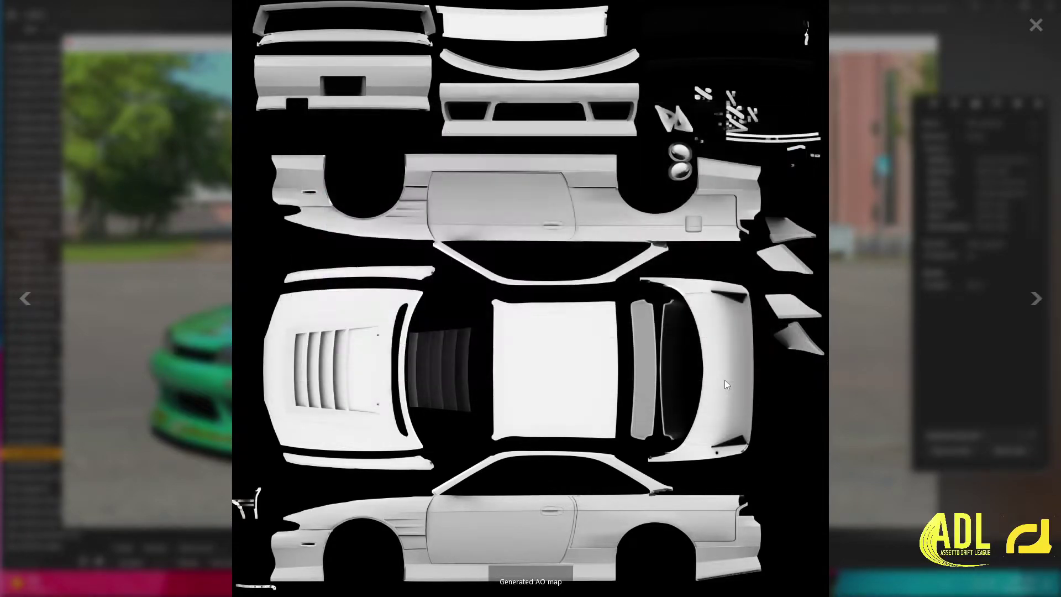
click(1036, 25)
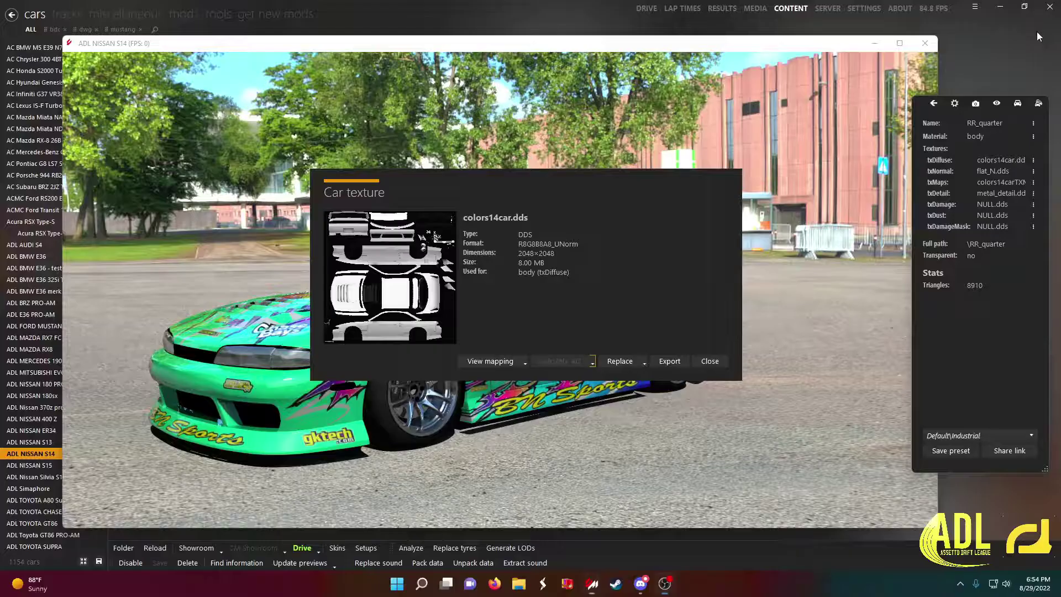
click(710, 361)
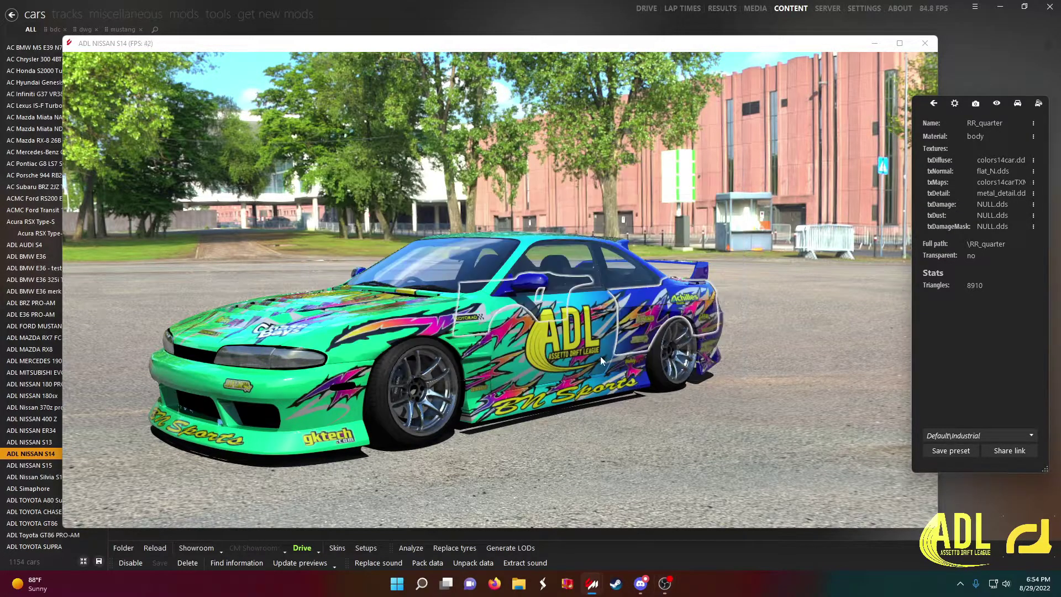
Step: Select the windshield glass and calculate a custom-size 4096x4096 AO map for its glass.dds texture
click(566, 263)
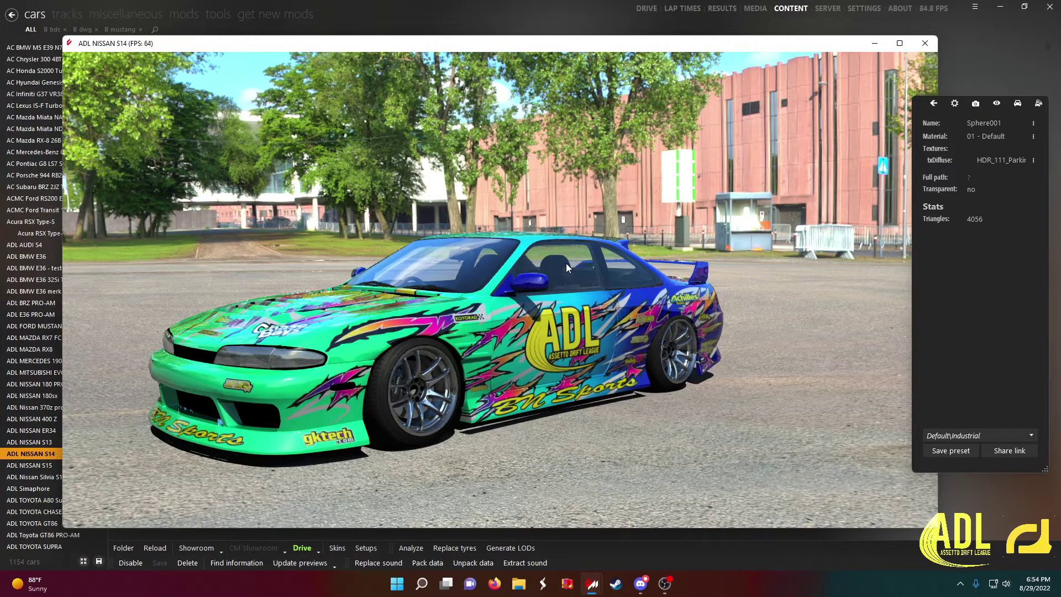
click(461, 271)
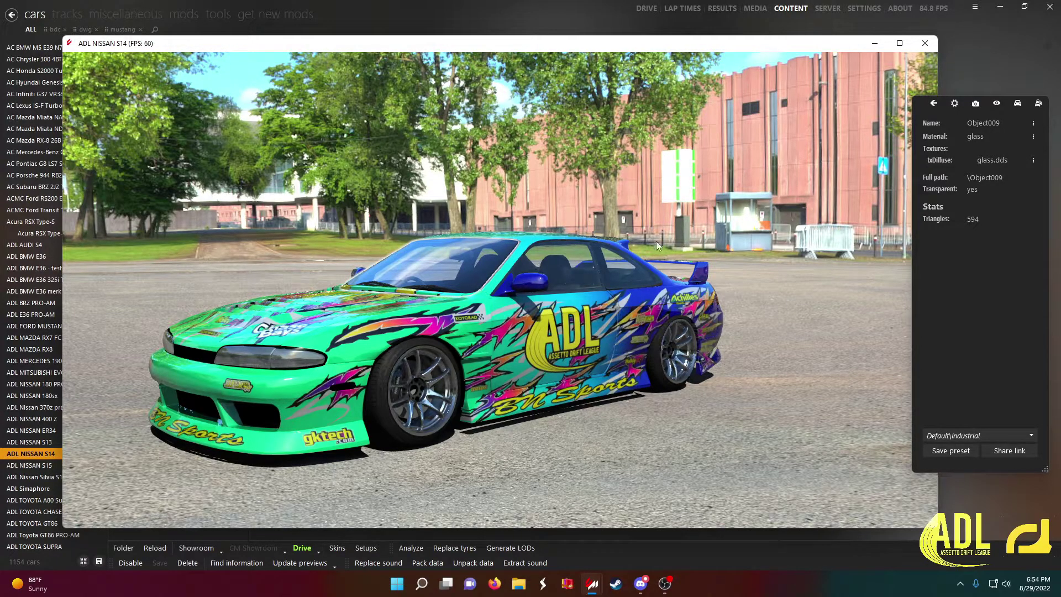
click(1034, 161)
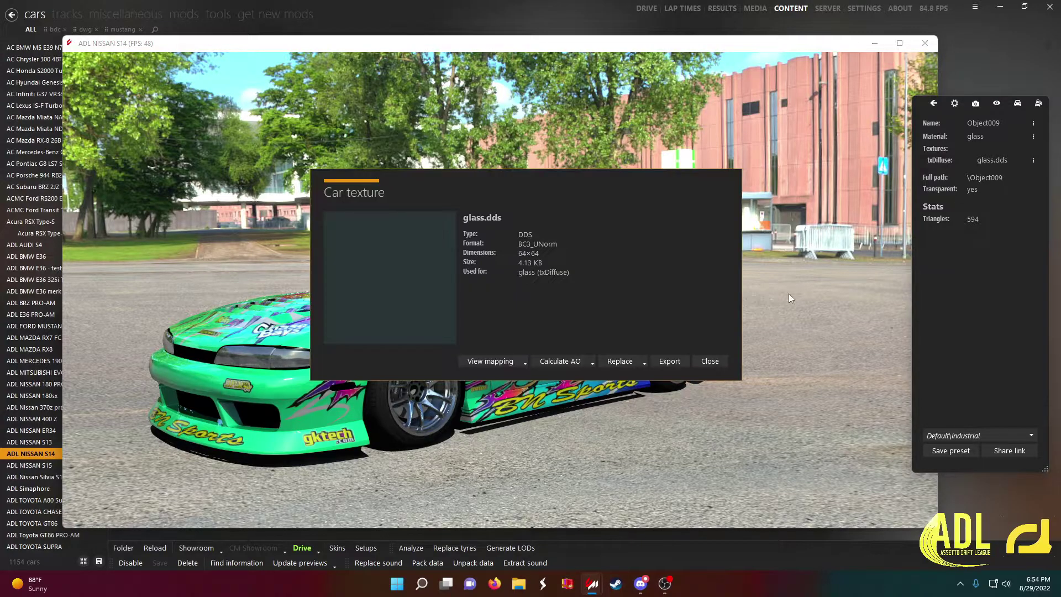
click(593, 365)
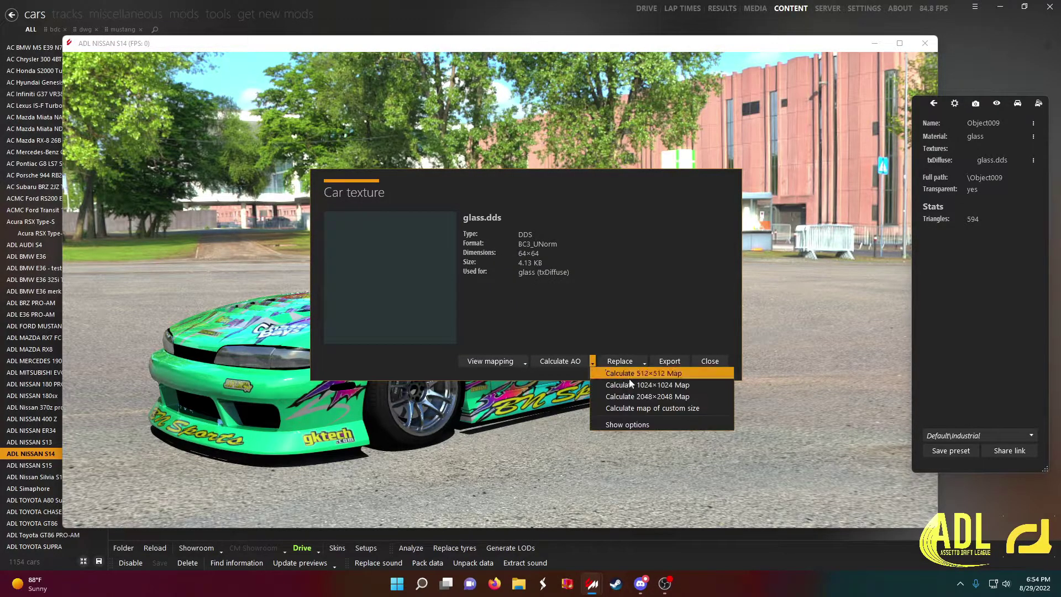
click(650, 408)
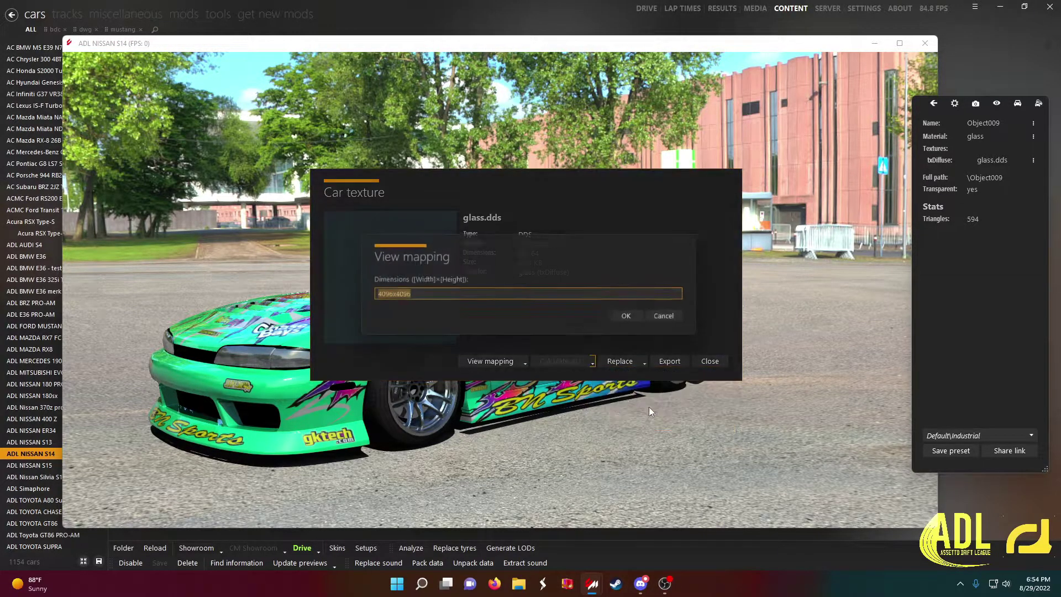
click(631, 319)
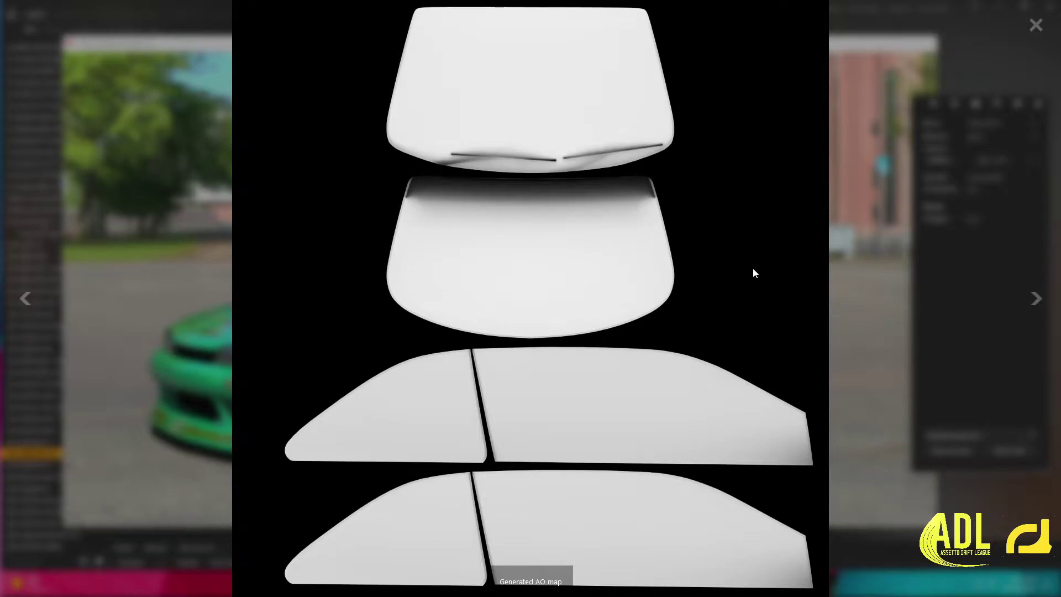
Step: Export the glass AO map to the car's skins/test folder as glass in DDS format
click(1034, 299)
click(1034, 298)
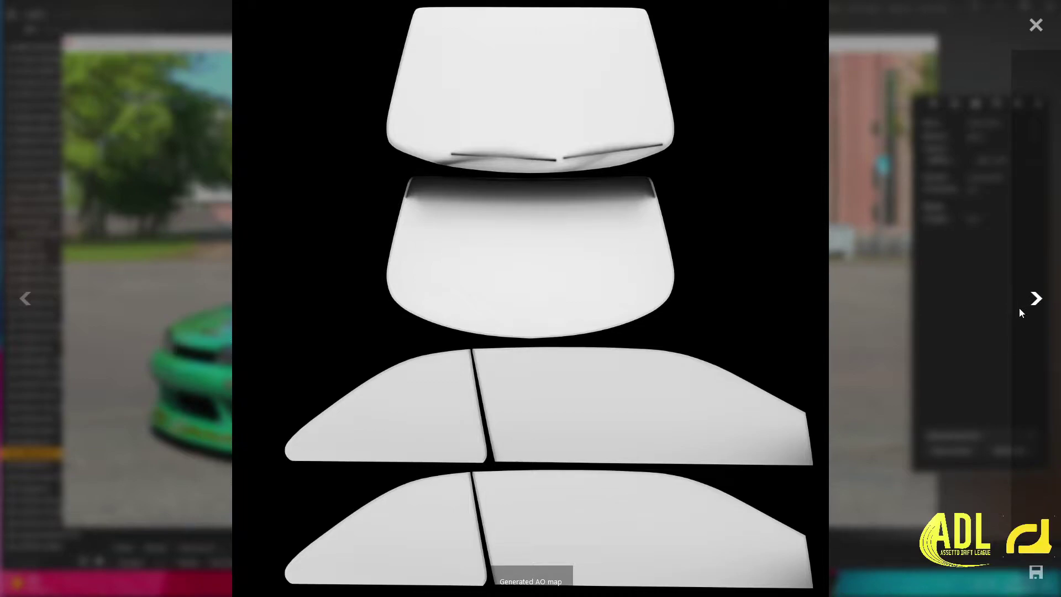
click(1036, 572)
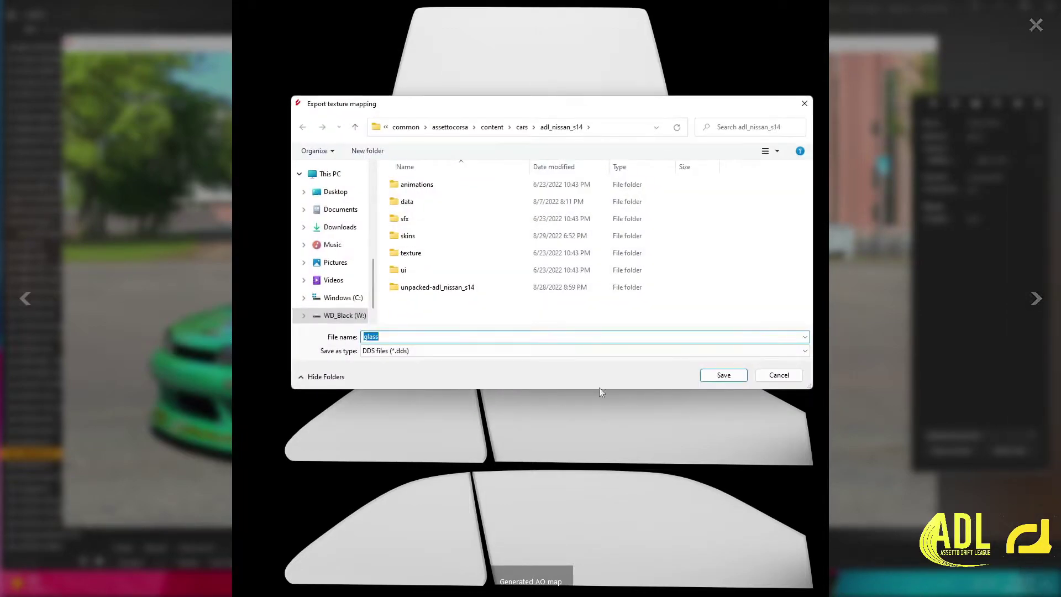
double_click(408, 236)
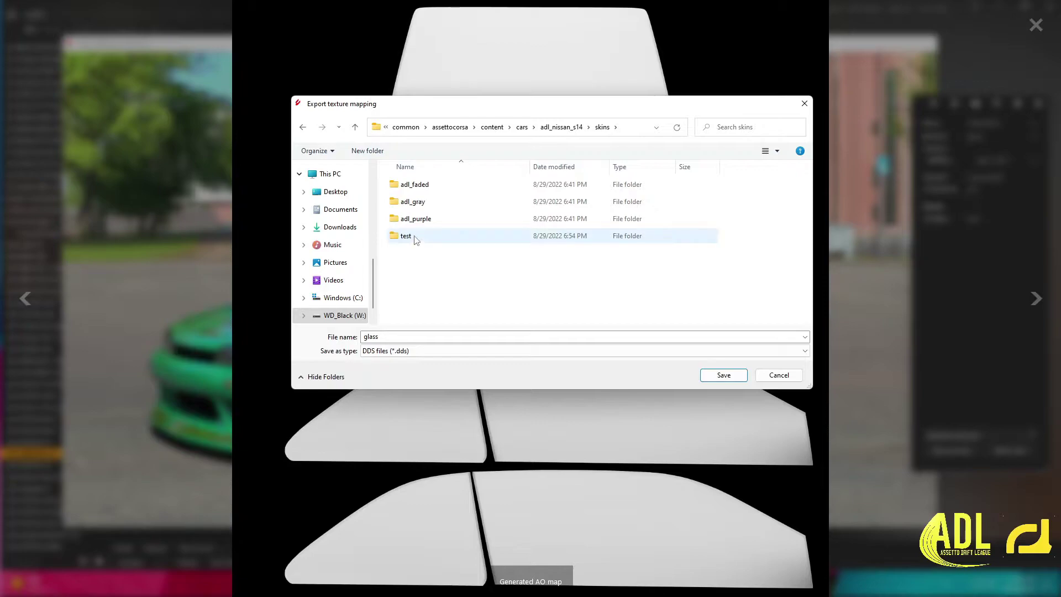
double_click(415, 237)
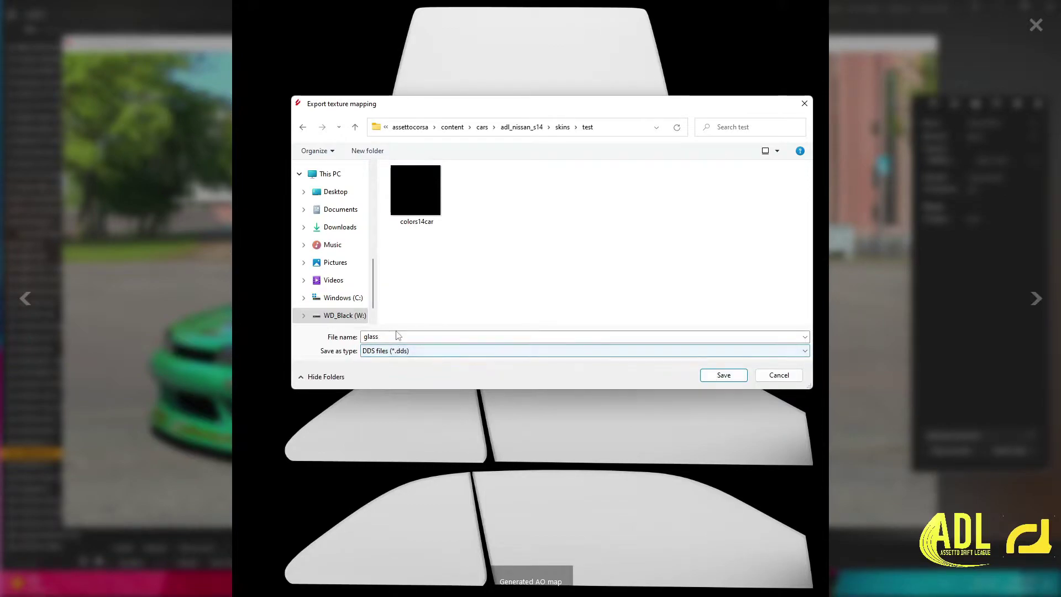
click(724, 376)
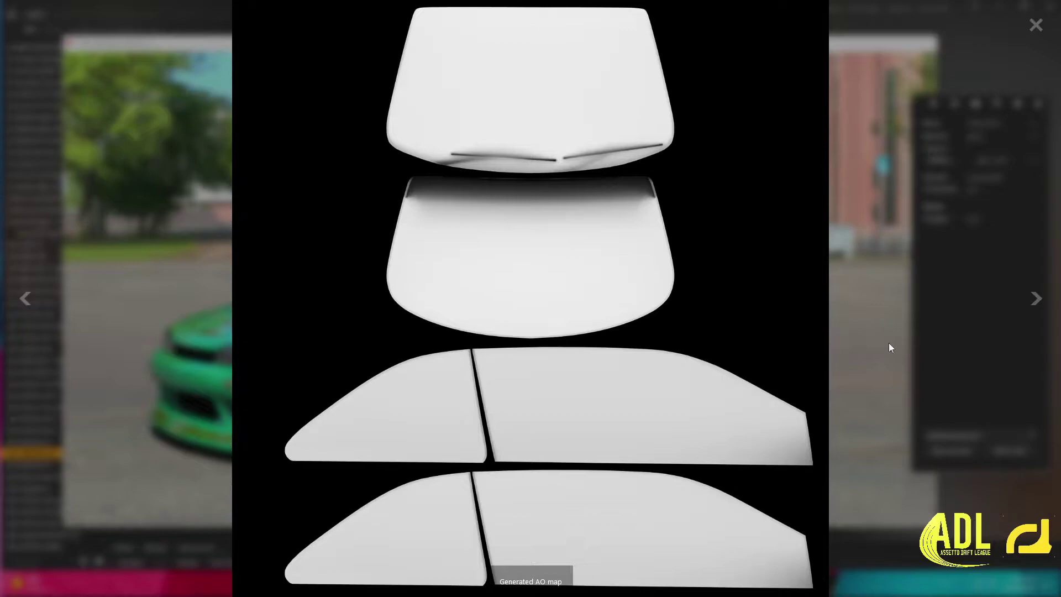
Step: Export the glass AO map again to skins/test as a PNG named glass, and close the map and texture details
click(1035, 574)
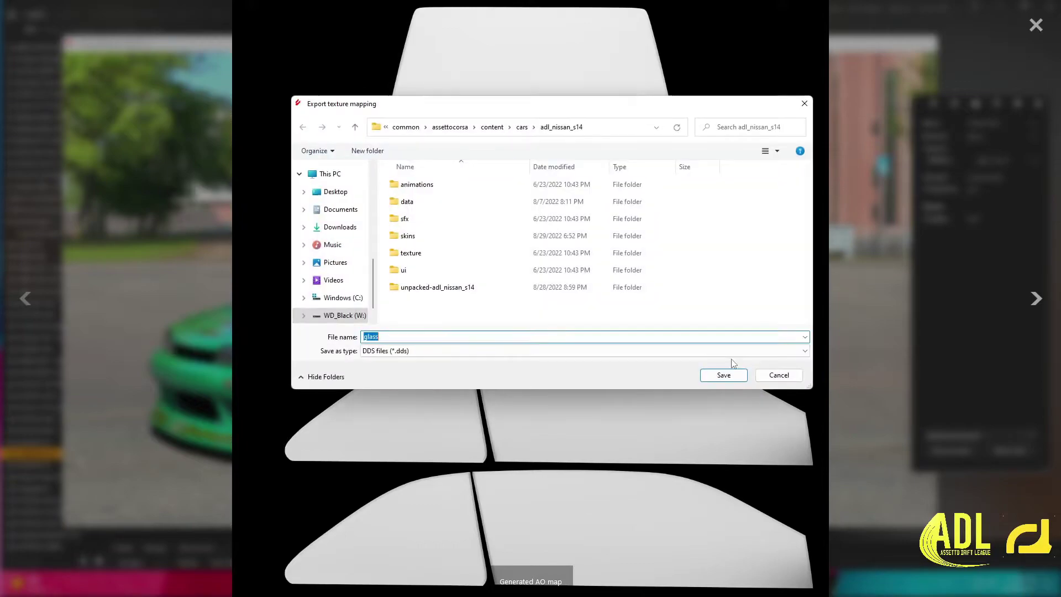
double_click(417, 236)
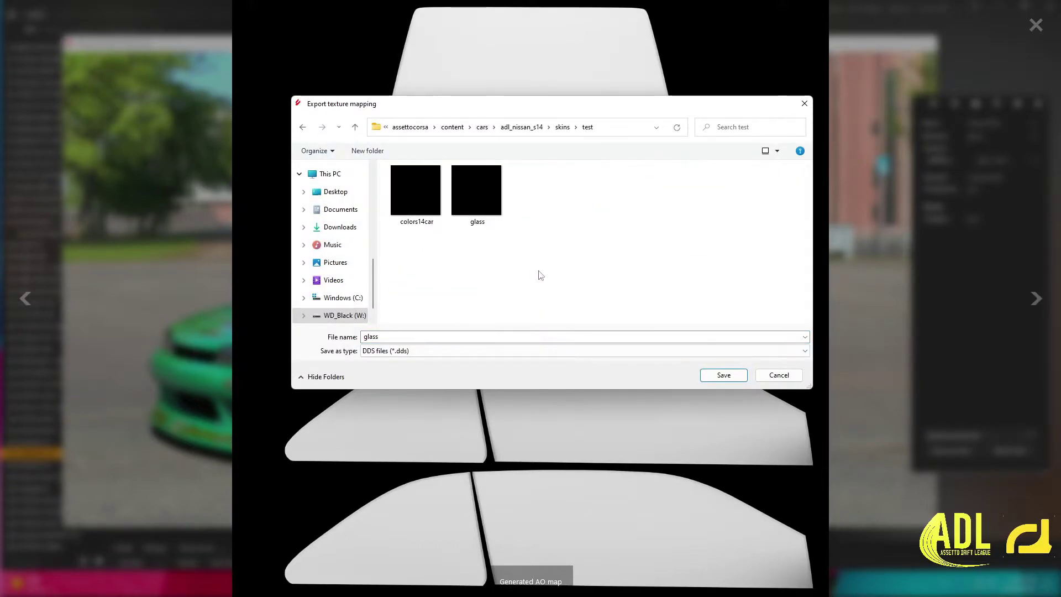
click(504, 356)
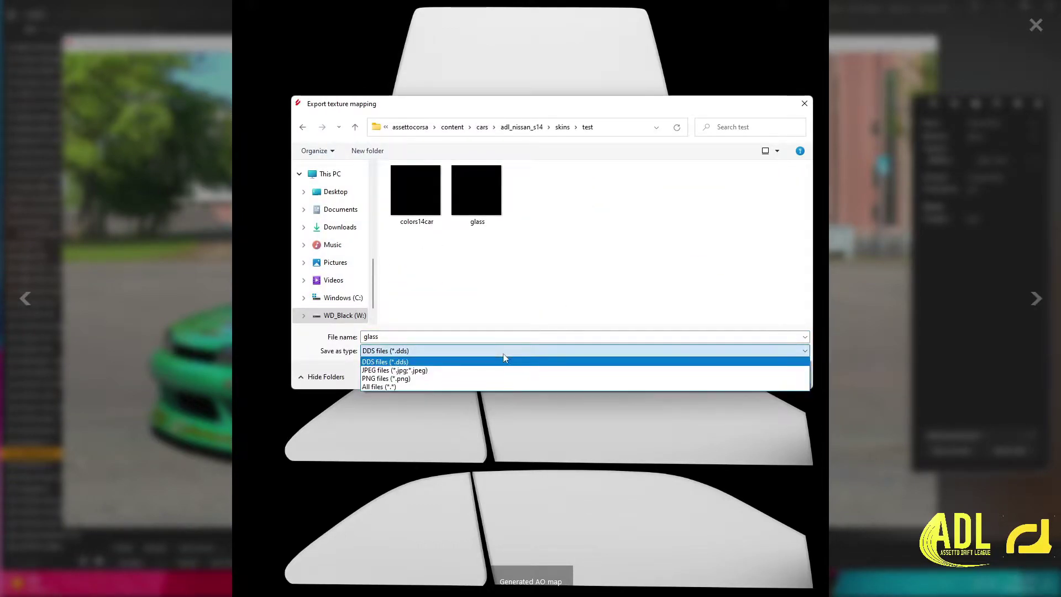
click(430, 378)
click(718, 373)
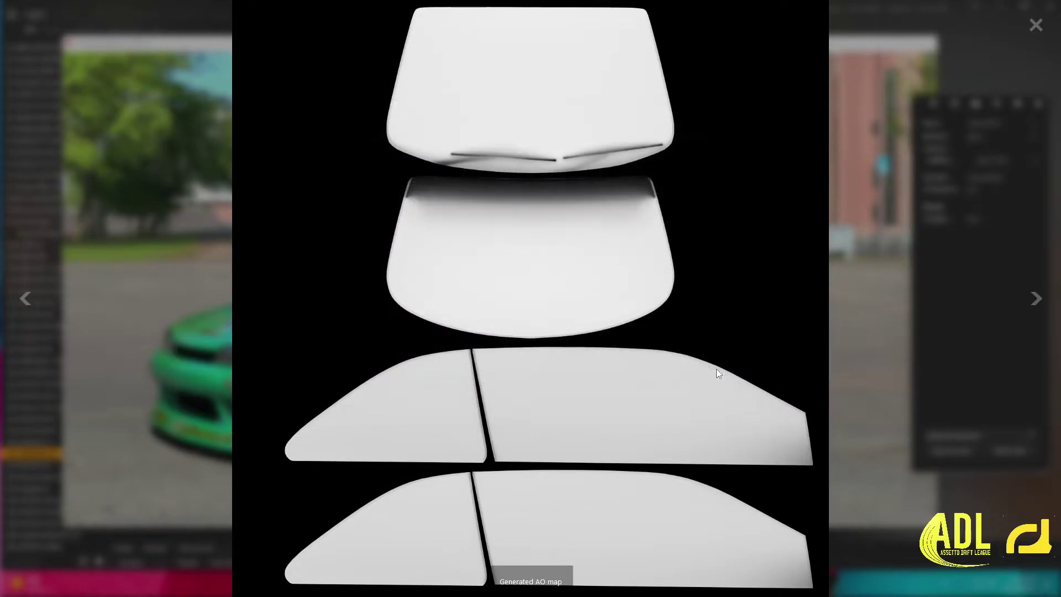
click(1037, 26)
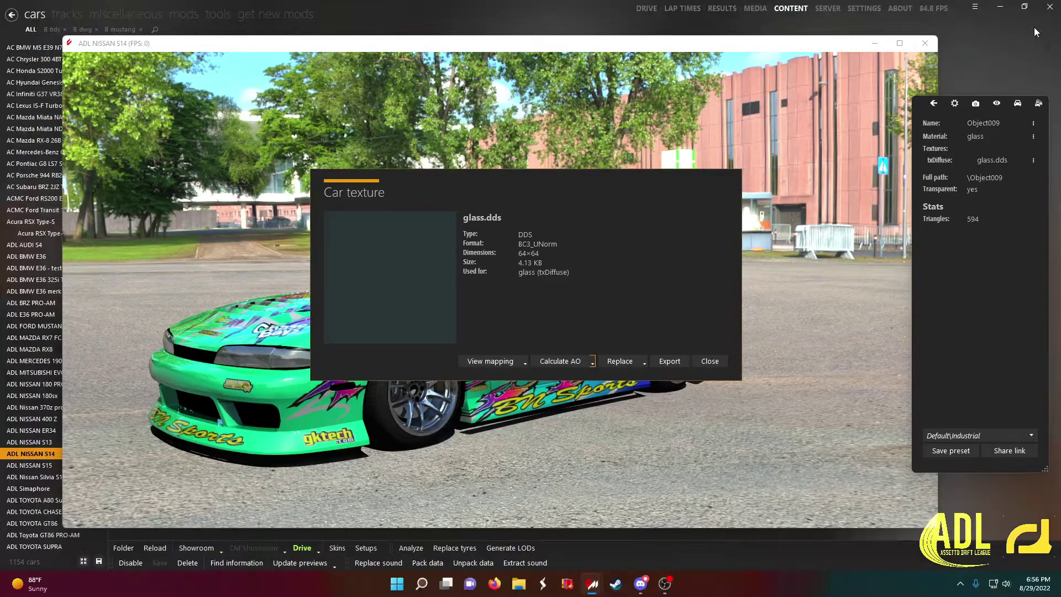
click(713, 362)
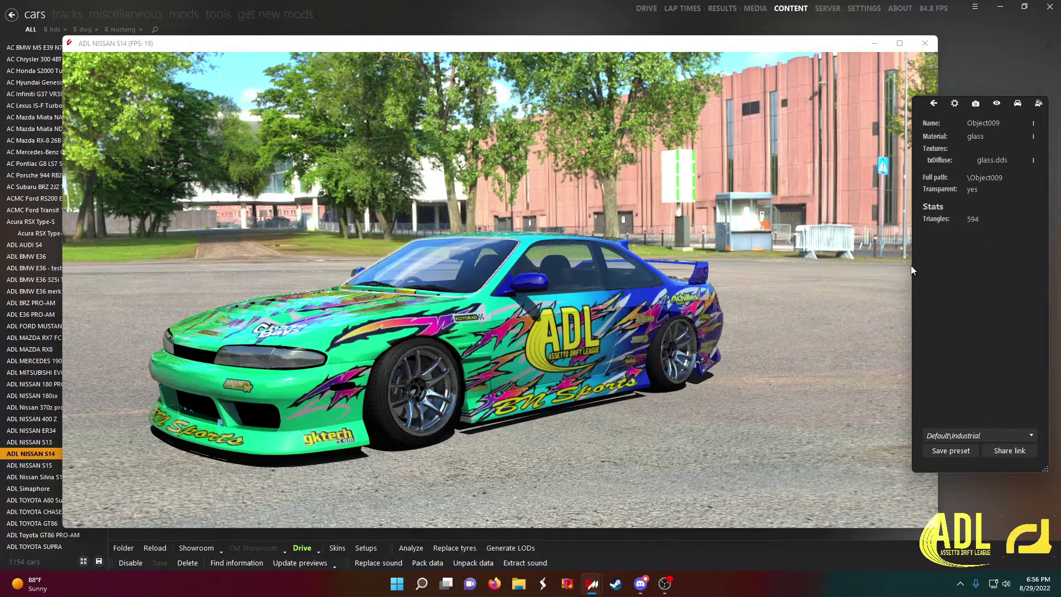
Step: Close the car showroom window, minimize Content Manager and launch GIMP from the desktop
click(934, 46)
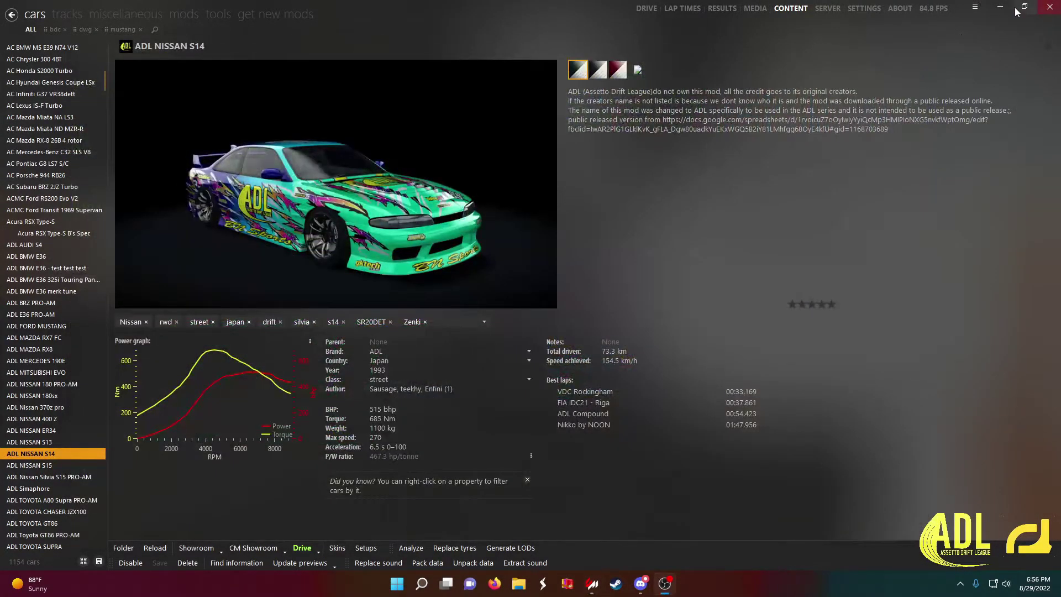
click(1001, 6)
double_click(62, 238)
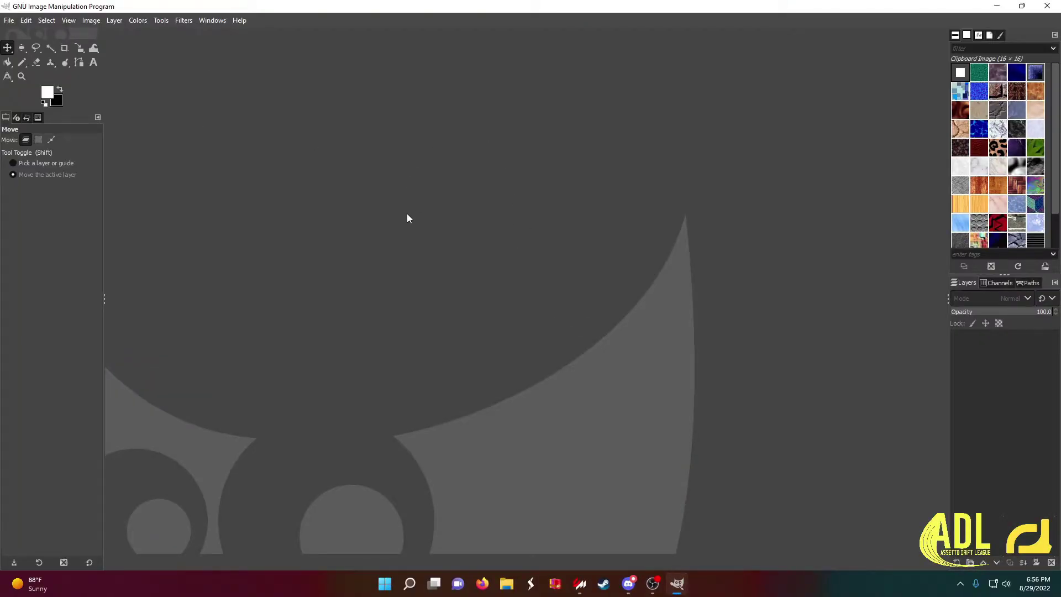
Step: Start opening an image and browse the WD_Black (W:) drive to Apps/steamapps/common/assettocorsa/content/cars
click(9, 20)
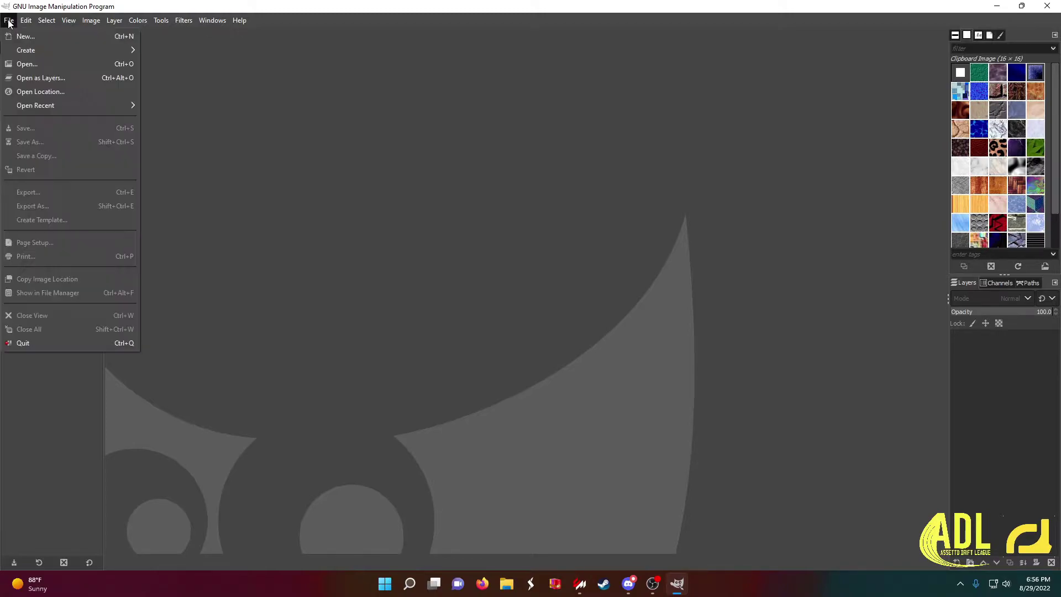
click(27, 64)
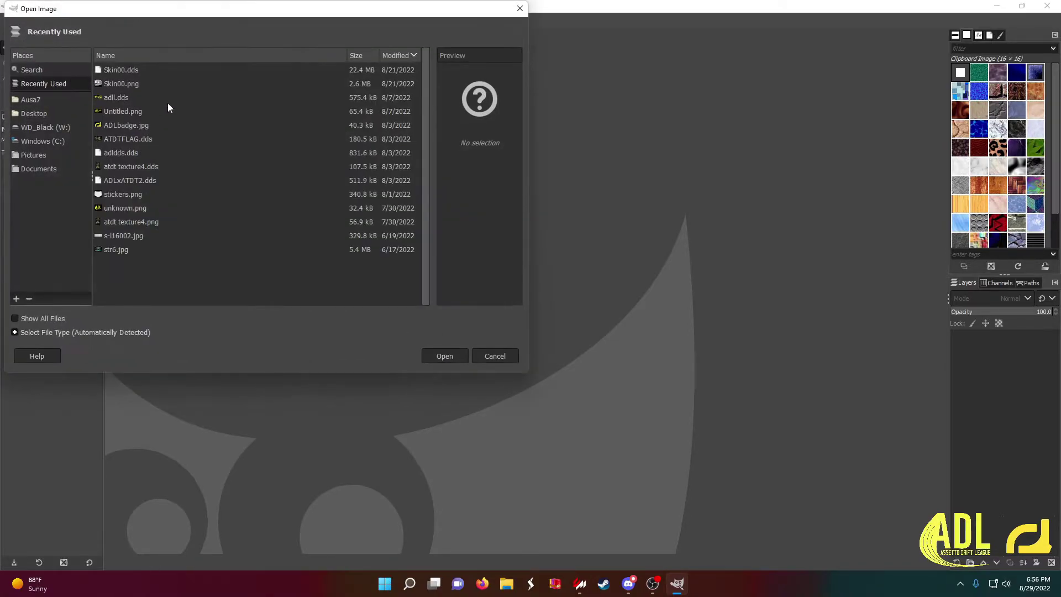
click(52, 132)
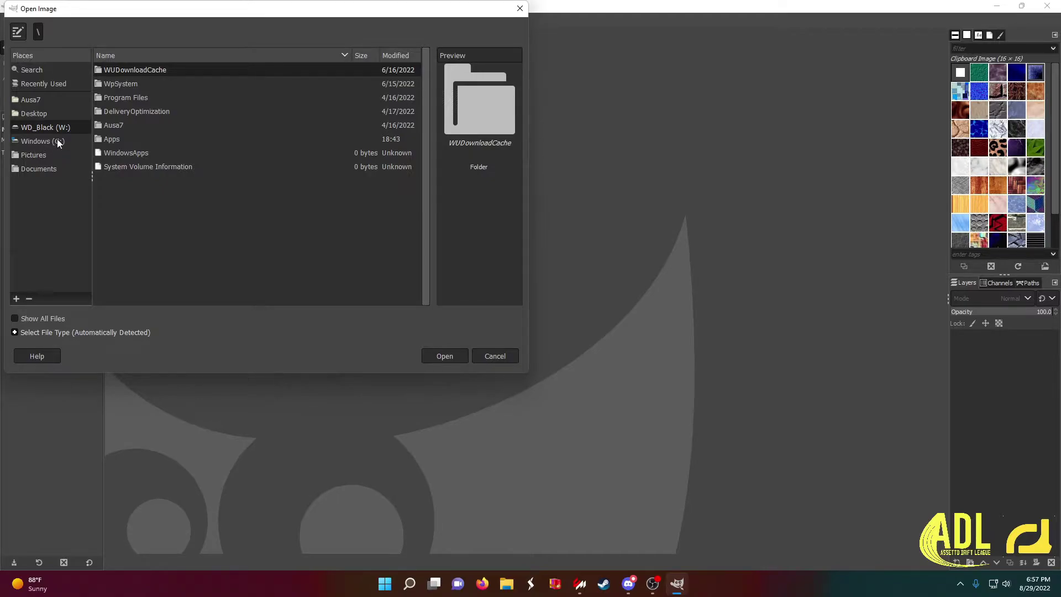
double_click(117, 140)
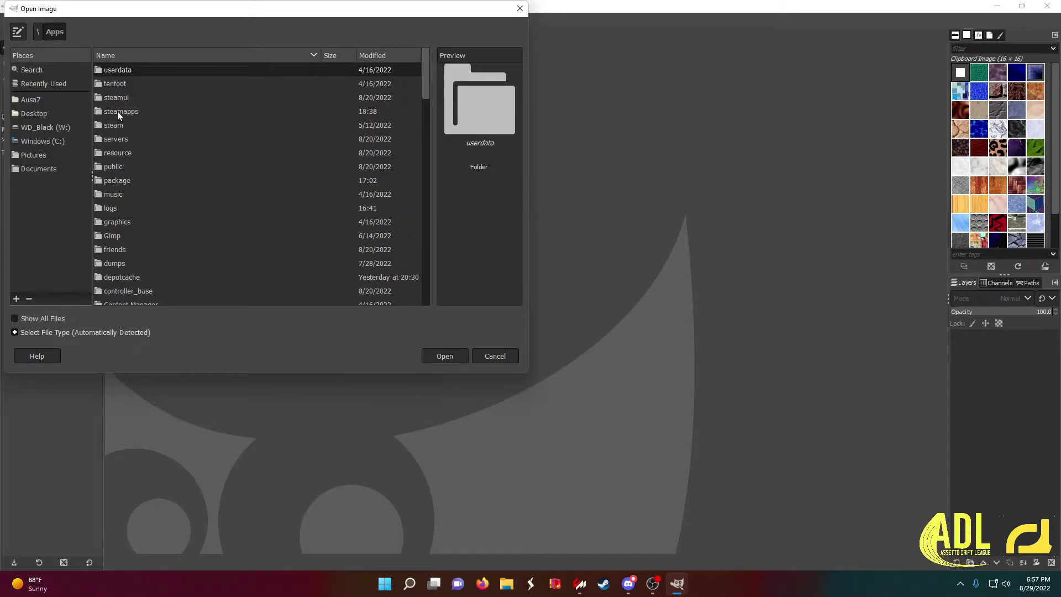
double_click(123, 113)
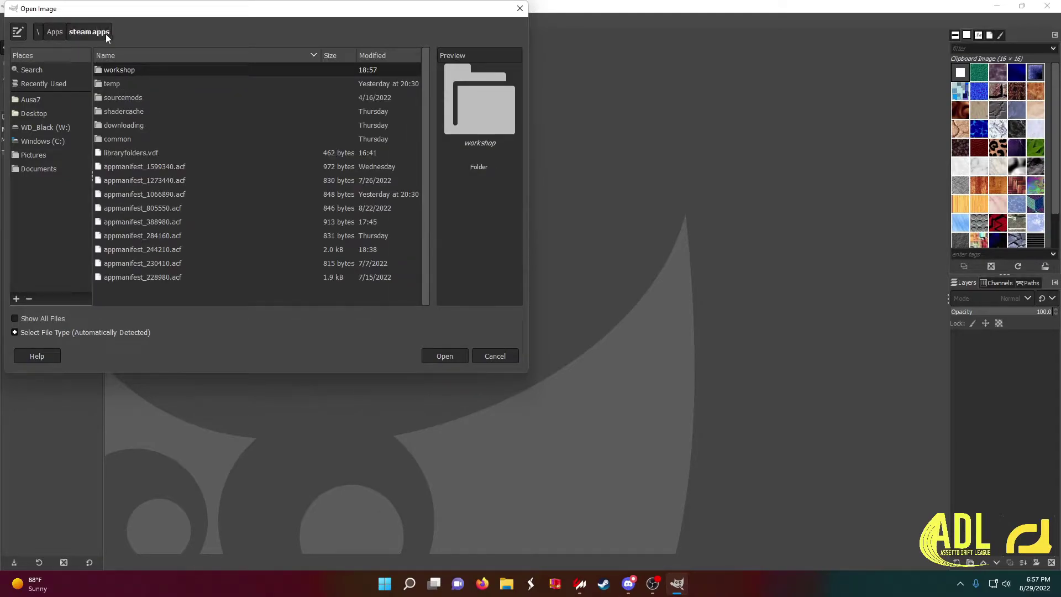
double_click(120, 139)
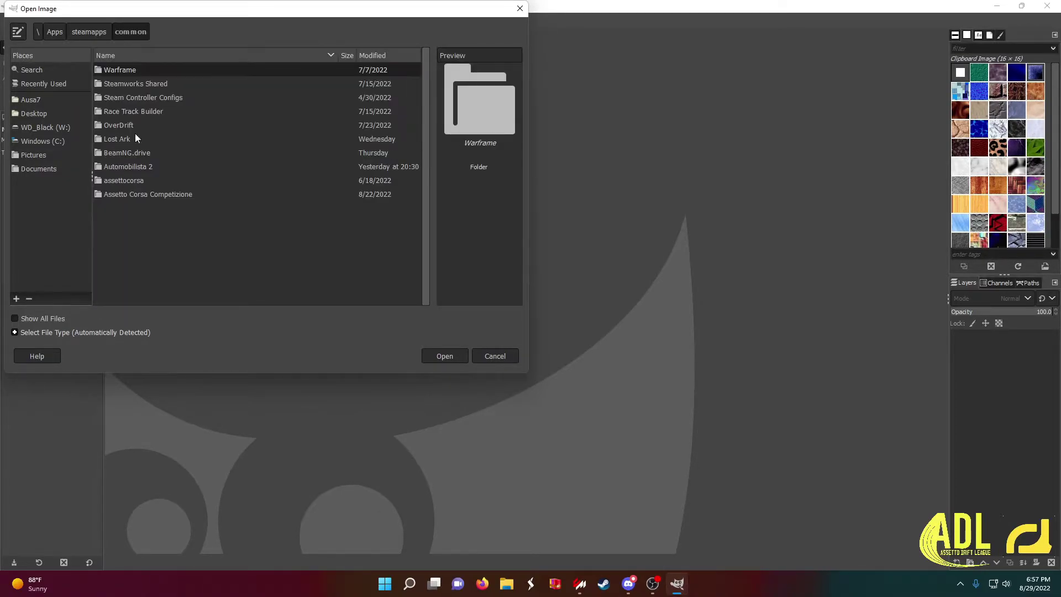
double_click(128, 180)
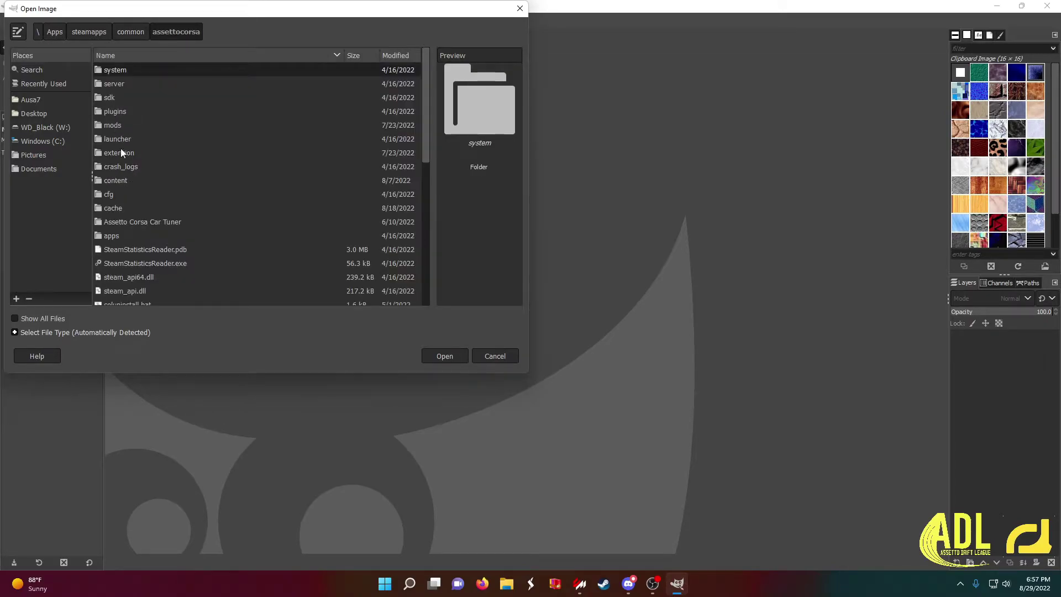
double_click(120, 181)
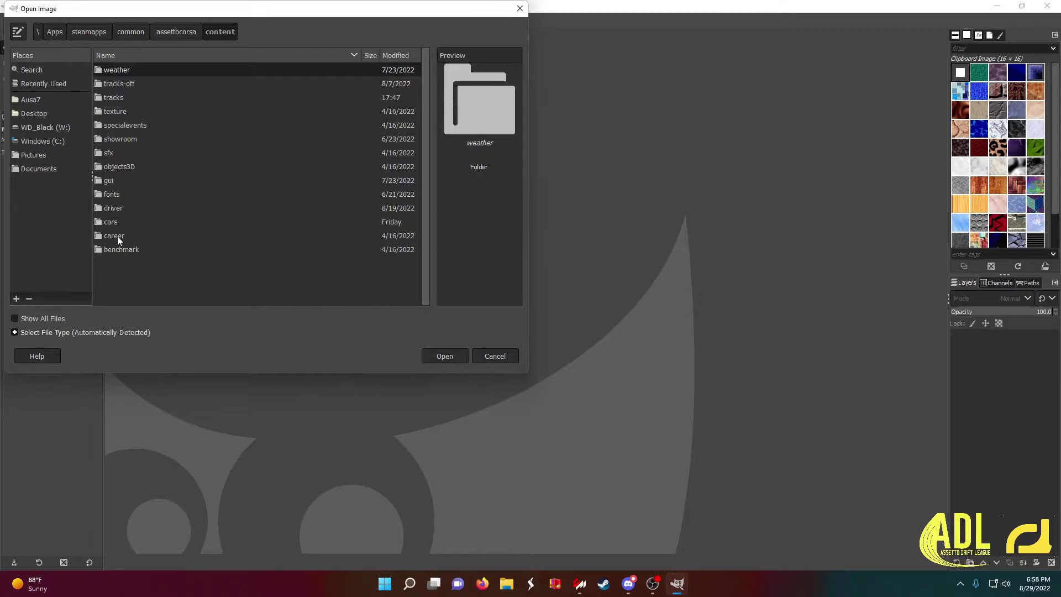
double_click(111, 222)
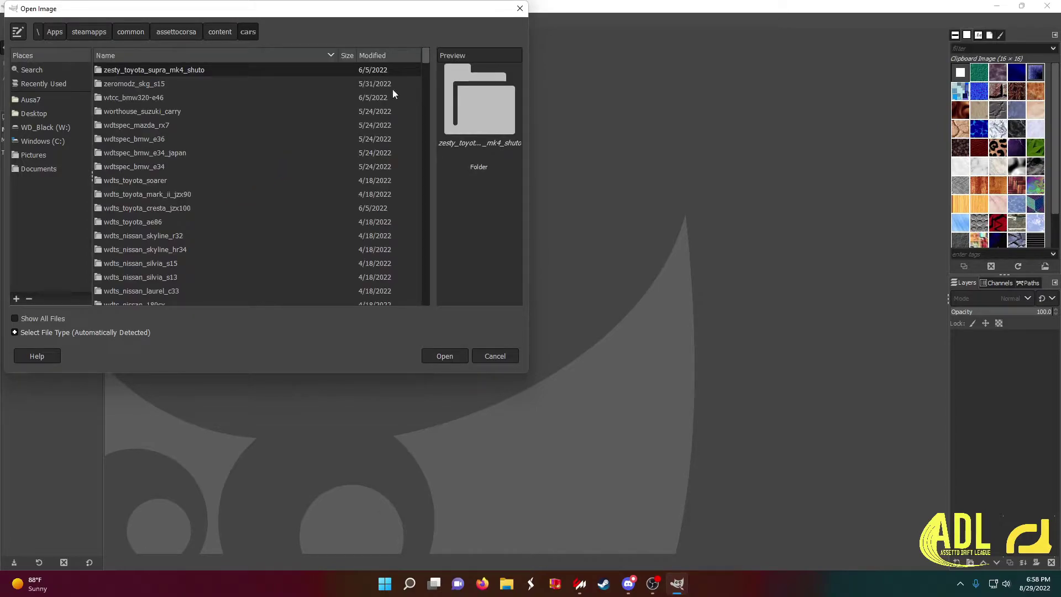
Step: Open colors14car.png from the adl_nissan_s14/skins/test folder
drag(423, 64, 415, 291)
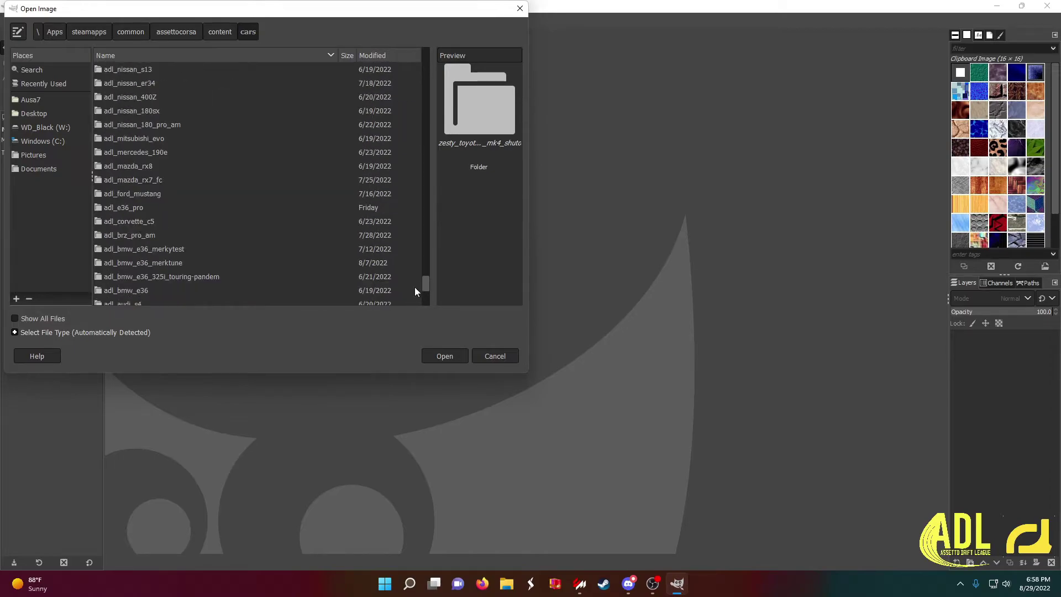
scroll(135, 281, up, 3)
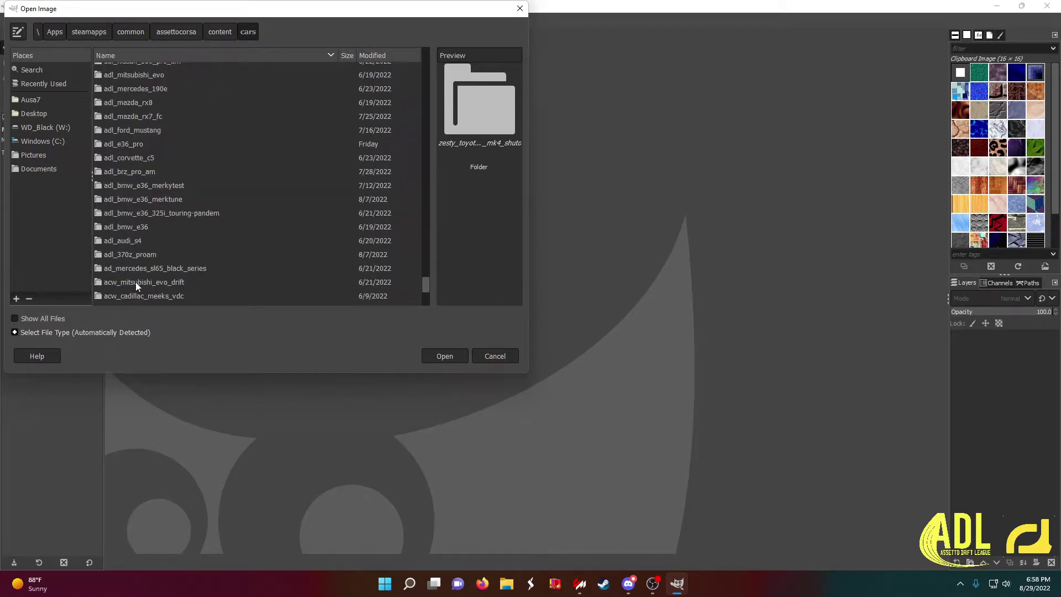
scroll(147, 244, up, 1)
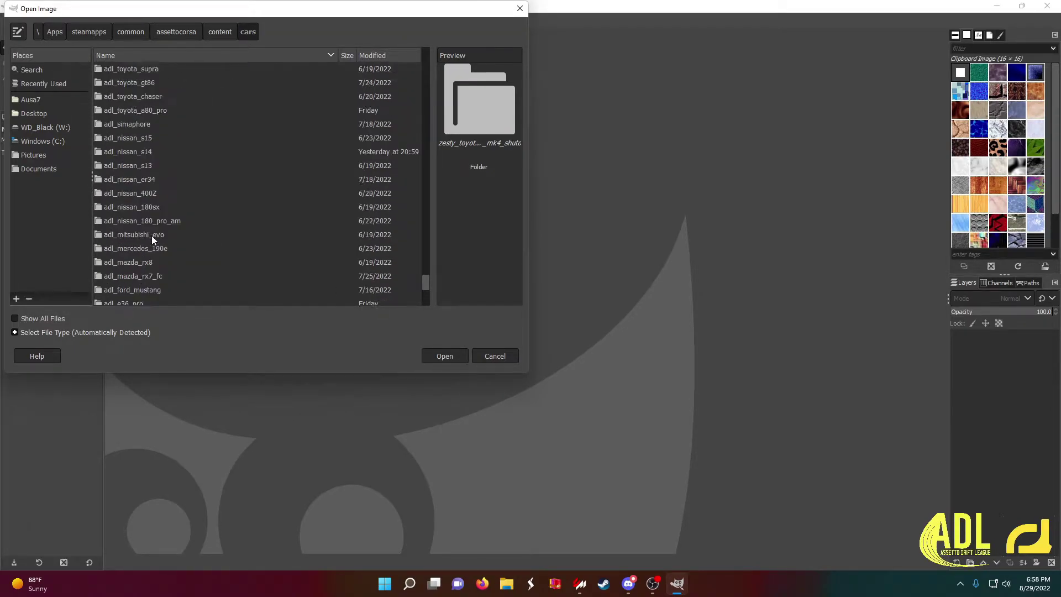
double_click(130, 151)
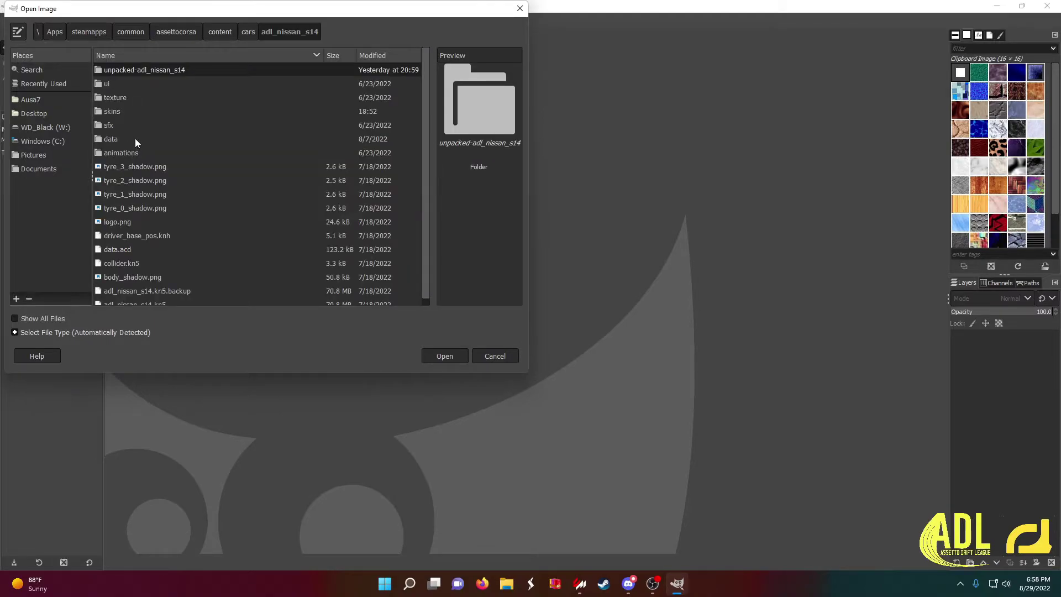
double_click(116, 112)
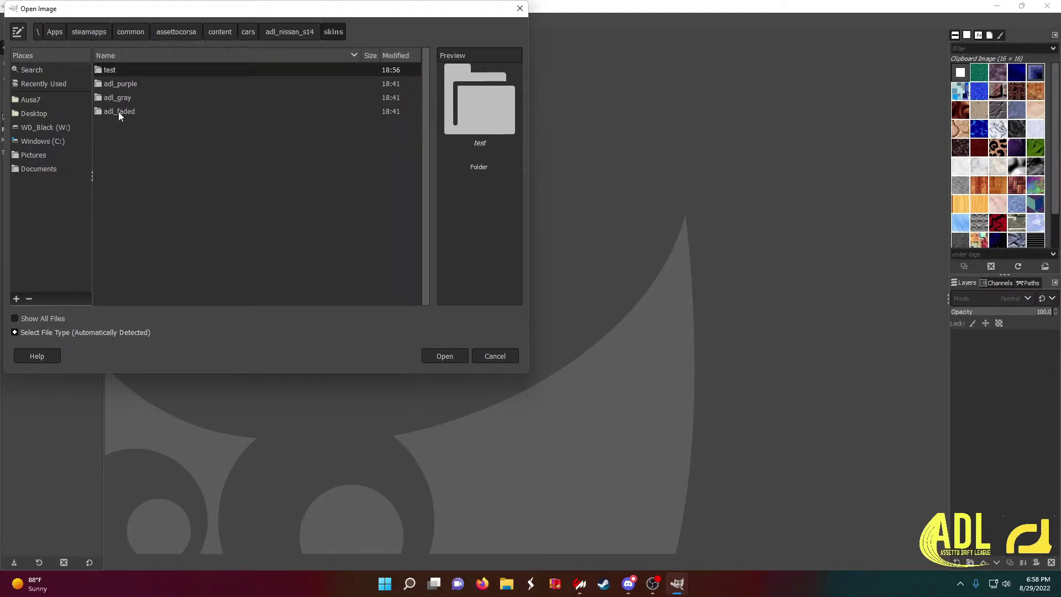
double_click(117, 71)
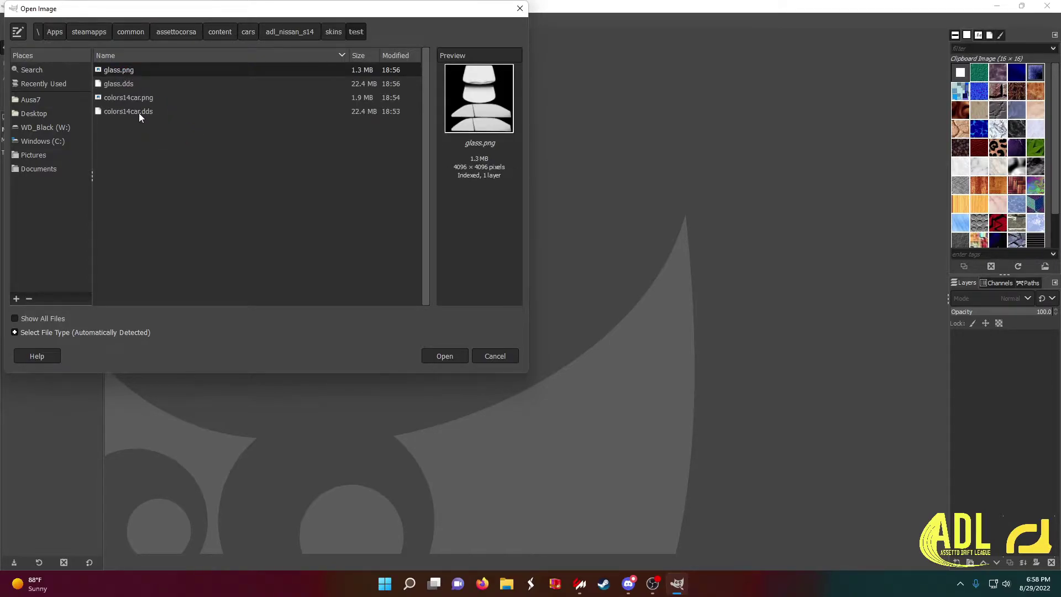
click(134, 100)
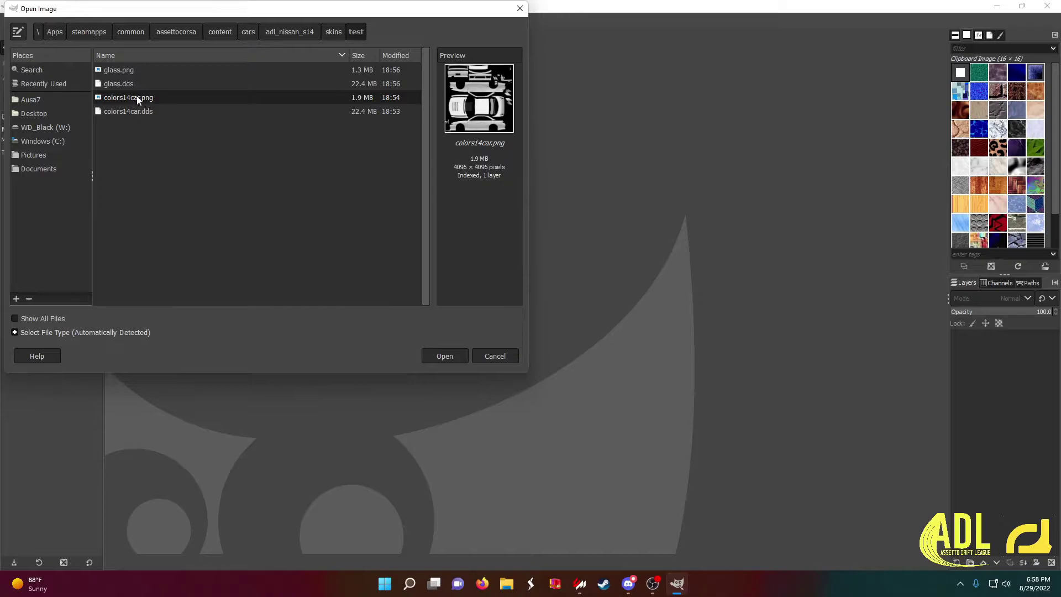
double_click(138, 97)
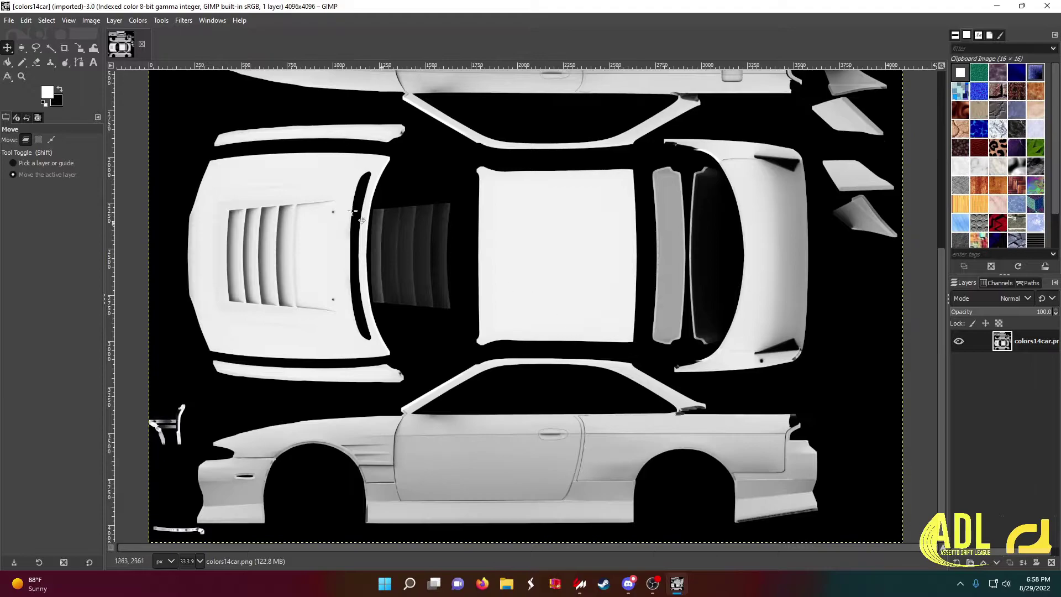
Step: Zoom out to 25% to examine the body AO map's layout, undoing any accidental layer move
click(75, 21)
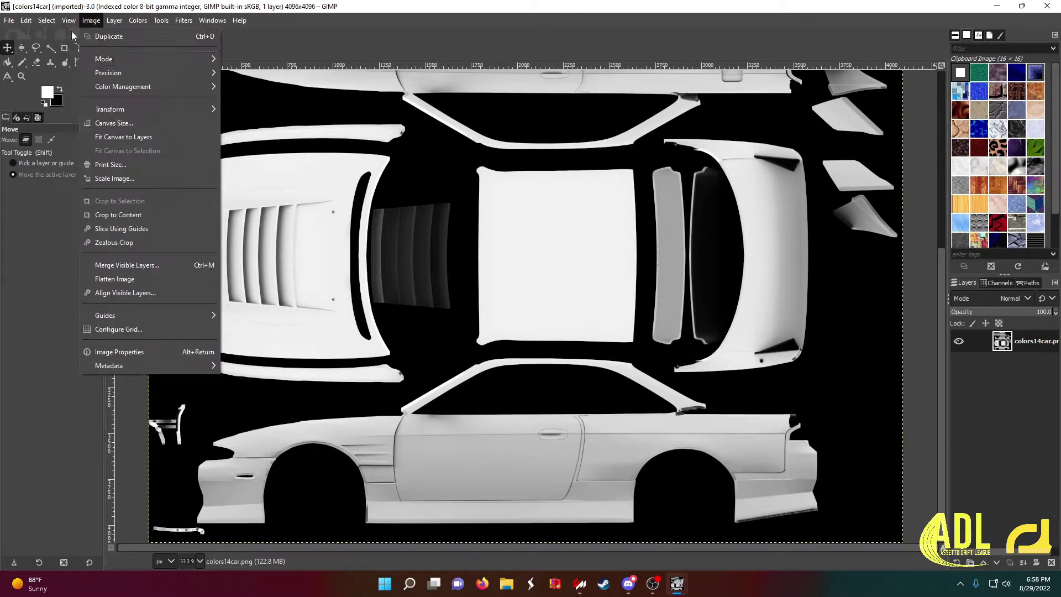
mouse_move(102, 78)
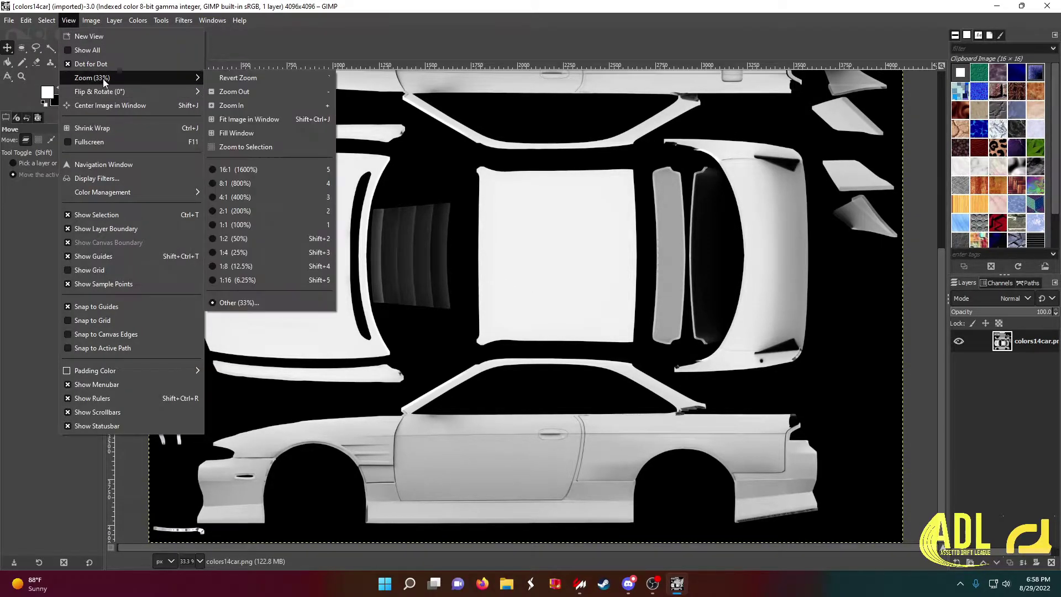
click(260, 90)
drag(602, 233, 601, 274)
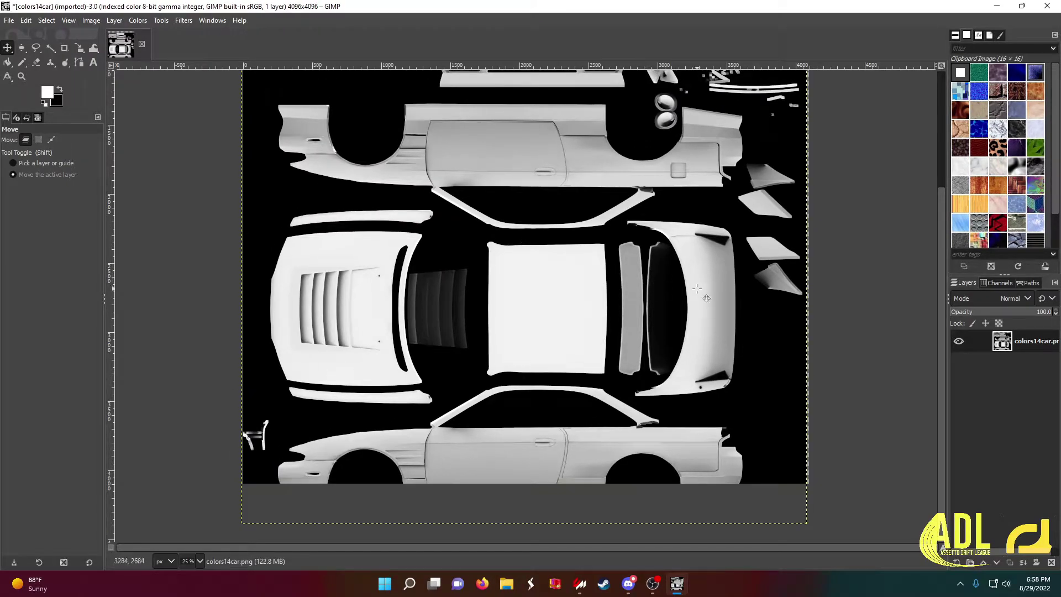
key(ctrl+z)
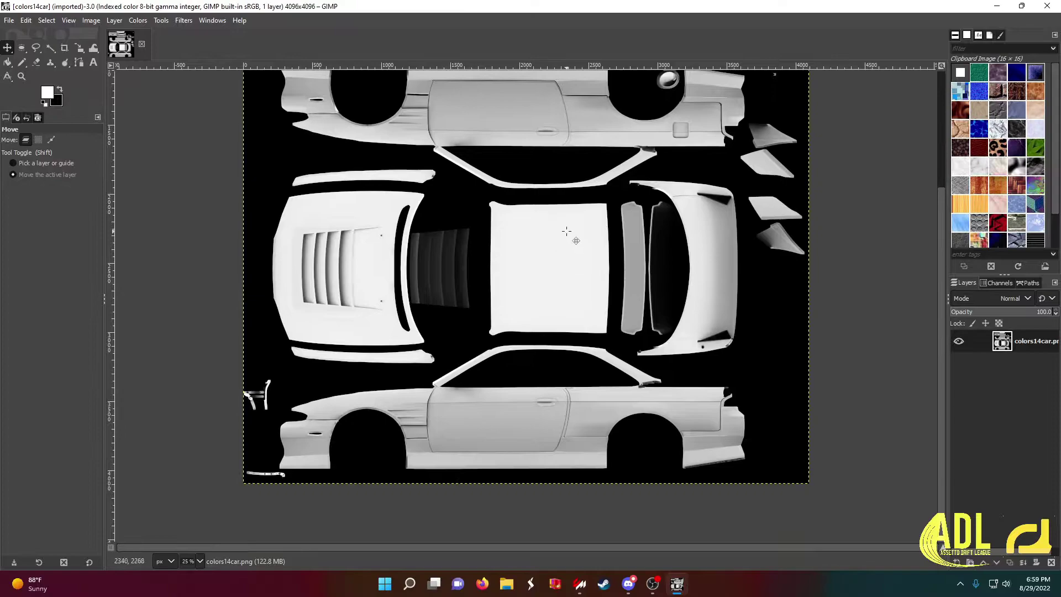
scroll(865, 251, up, 4)
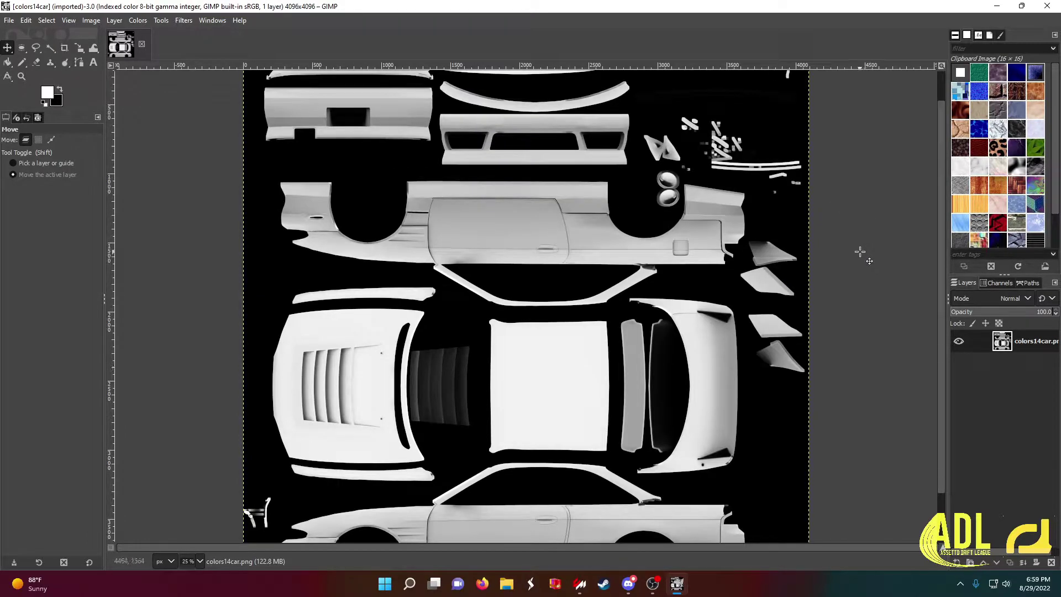
Step: Convert the body AO map from indexed colour to RGB mode and check the mode setting
click(92, 20)
mouse_move(69, 20)
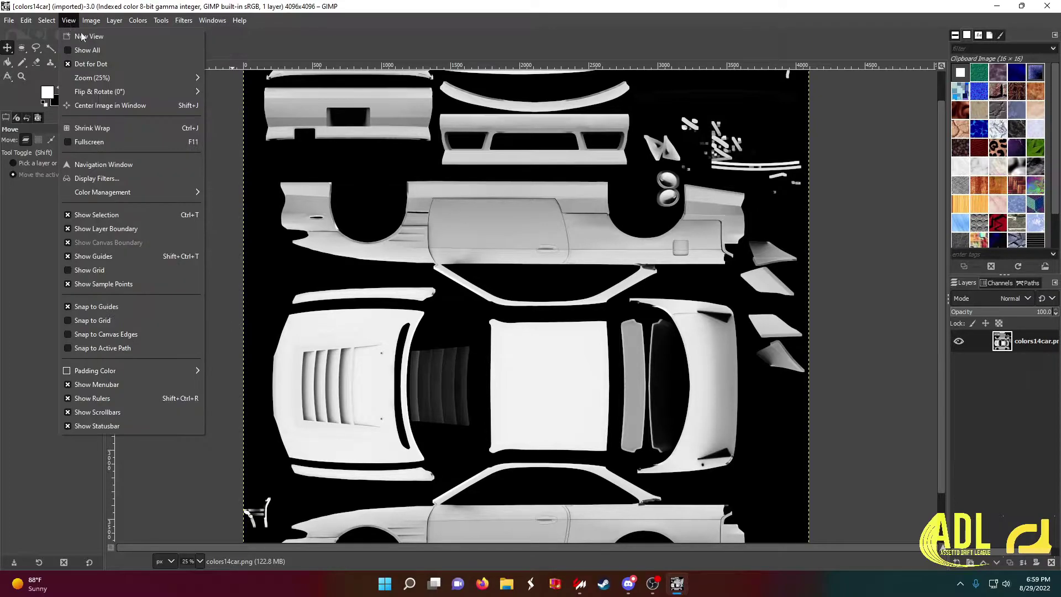
mouse_move(105, 78)
click(232, 91)
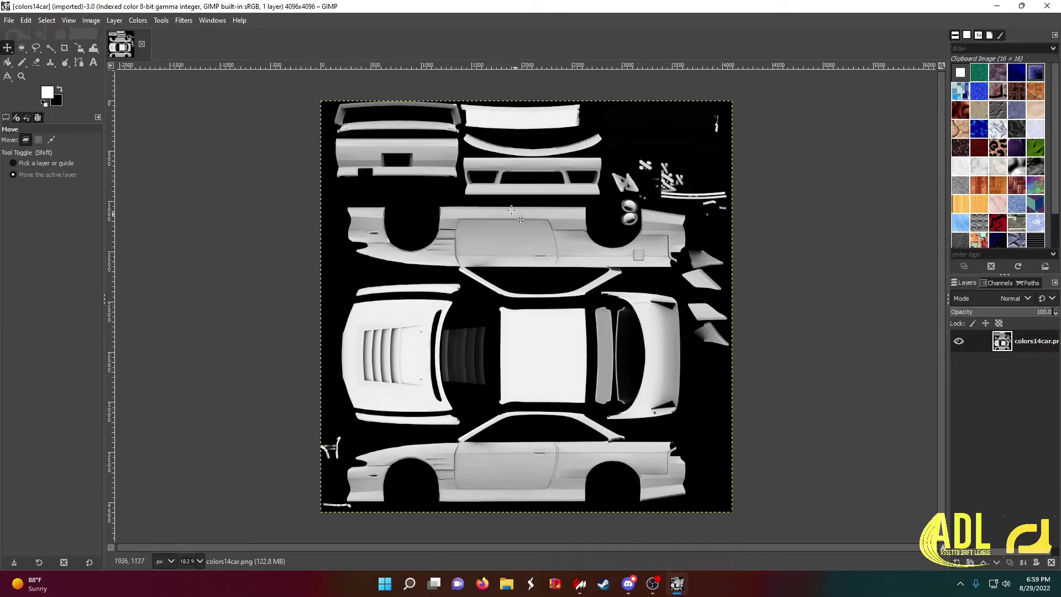
click(70, 22)
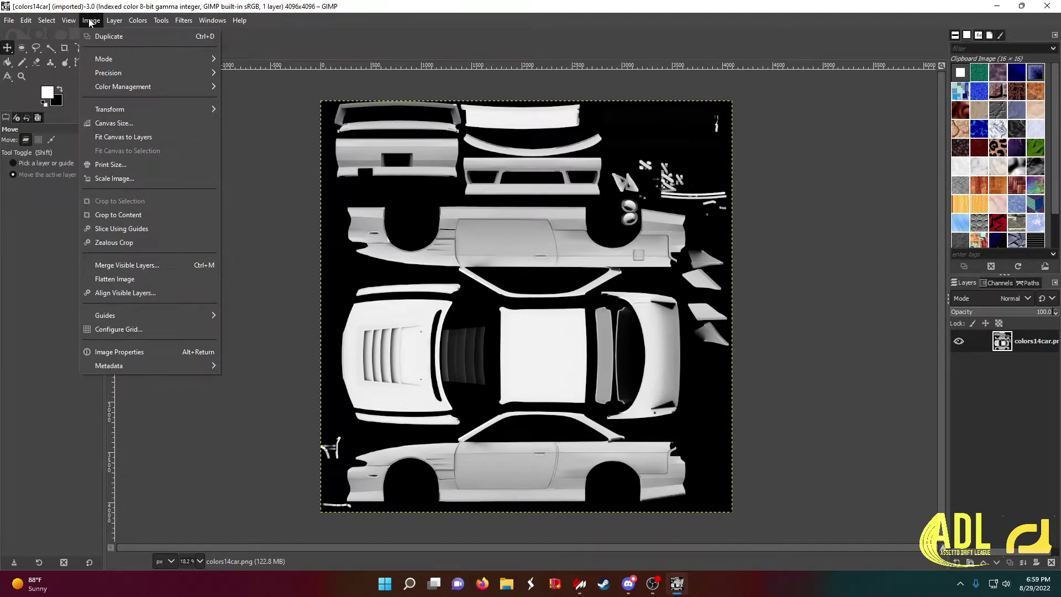
mouse_move(123, 62)
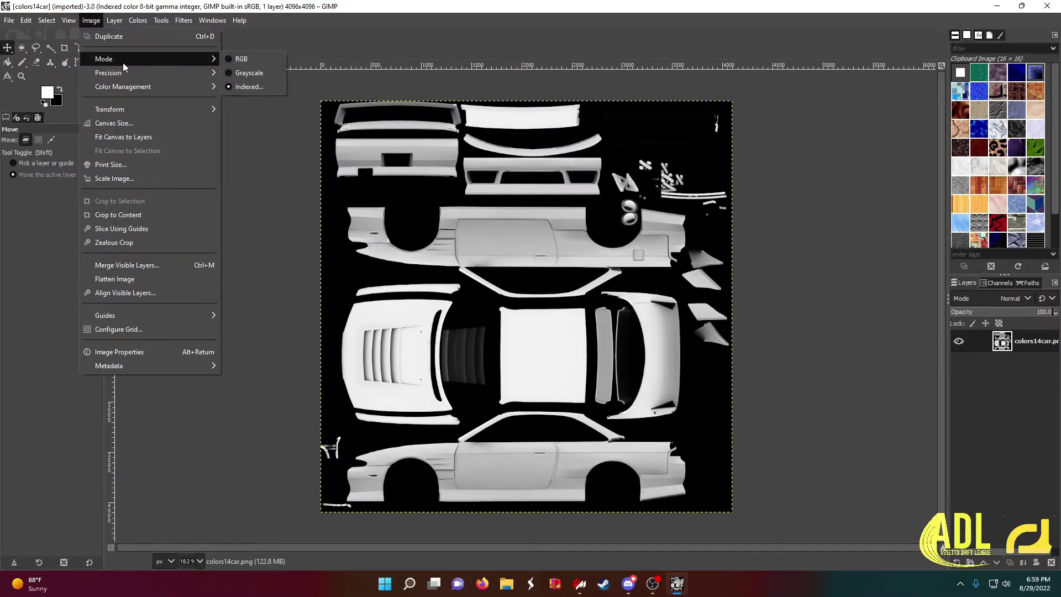
click(241, 60)
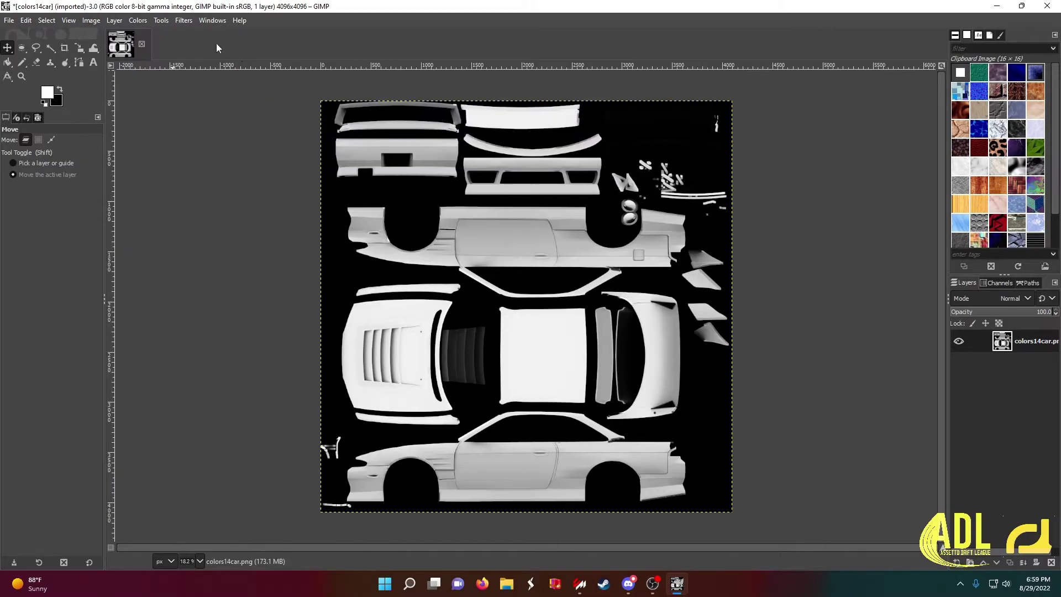
click(90, 21)
mouse_move(108, 61)
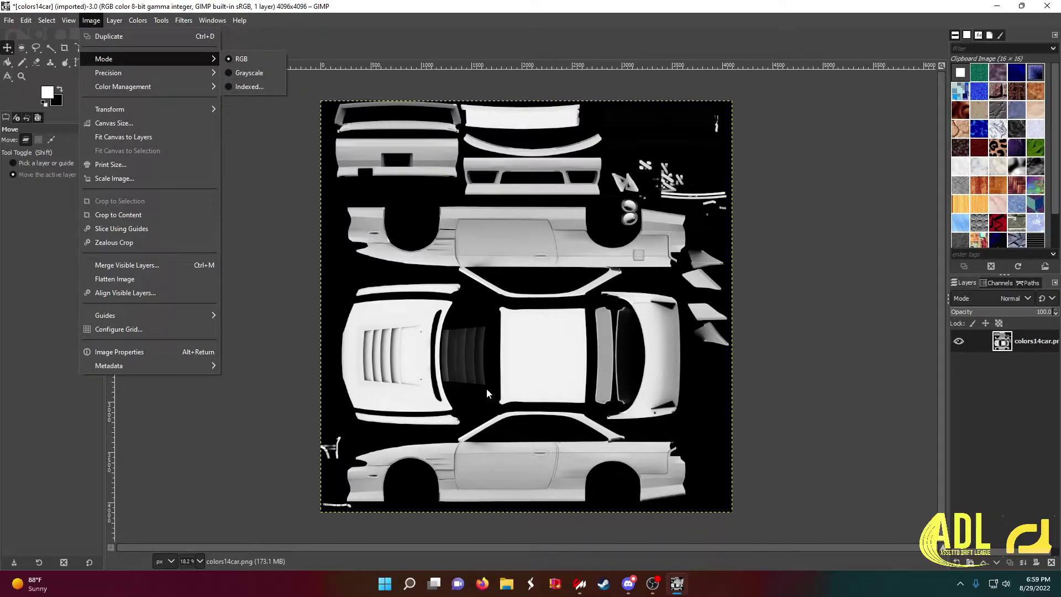
click(276, 219)
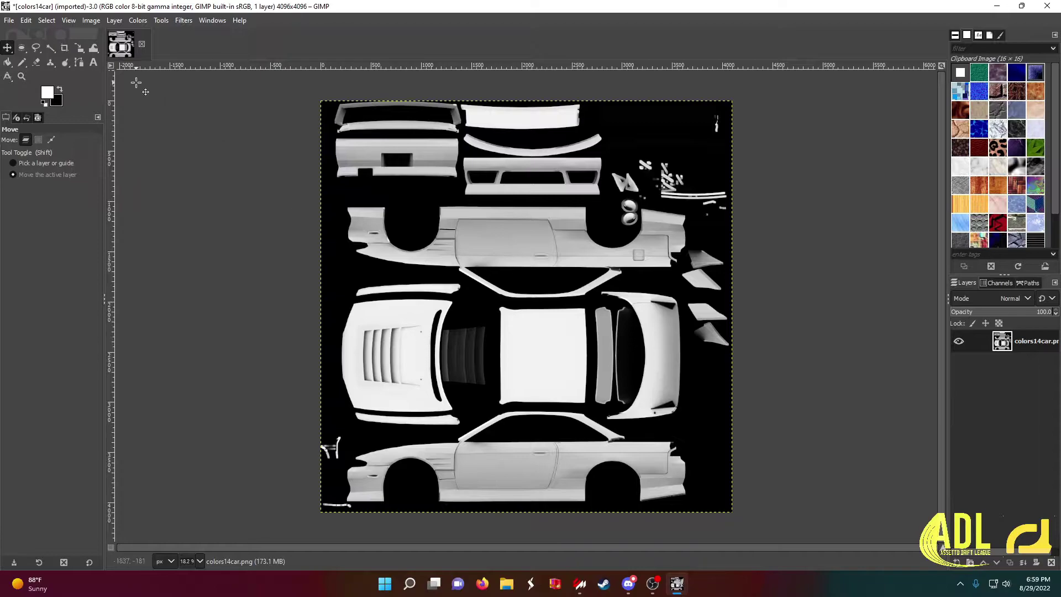
Step: Start opening another image and look through the Saved Pictures folder for livery graphics
click(10, 22)
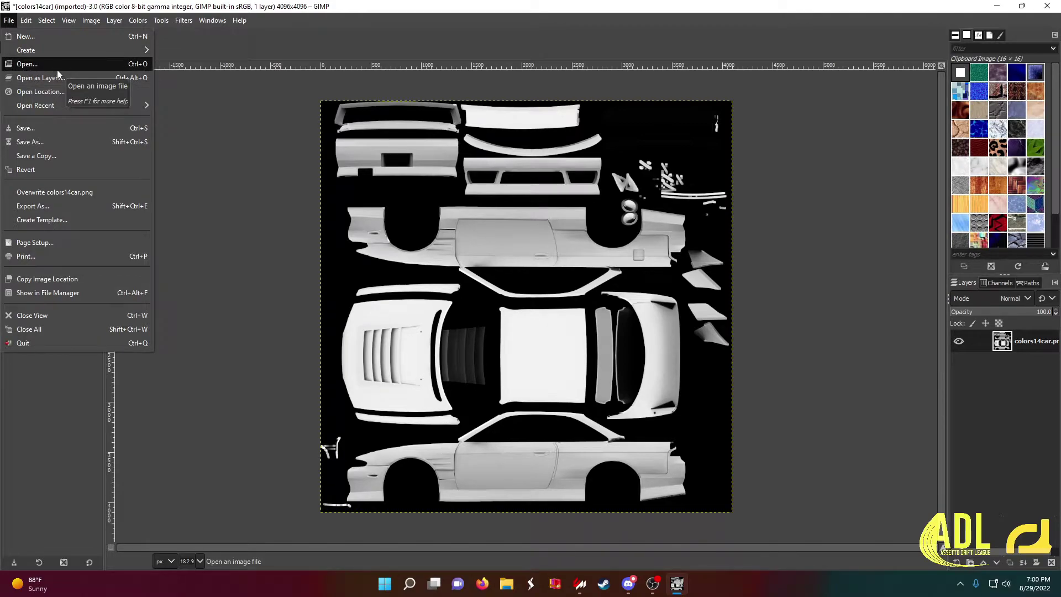
click(17, 64)
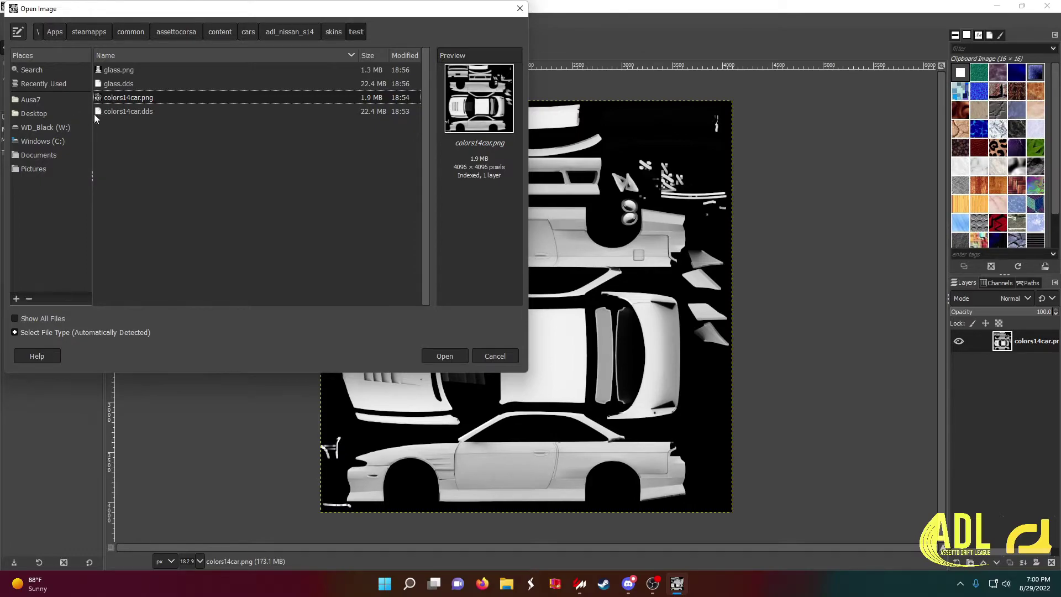
click(36, 170)
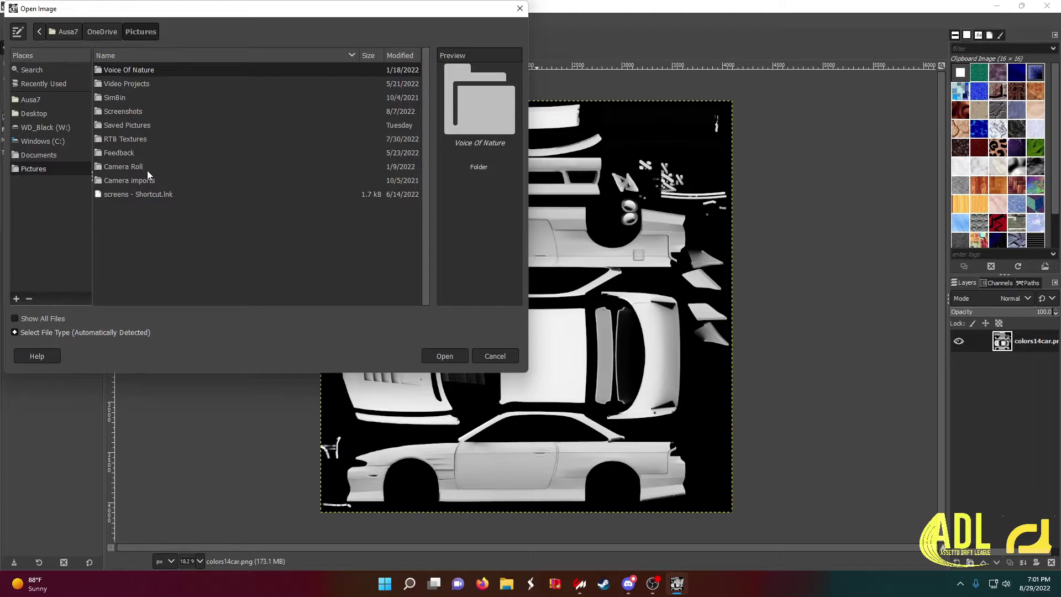
double_click(131, 126)
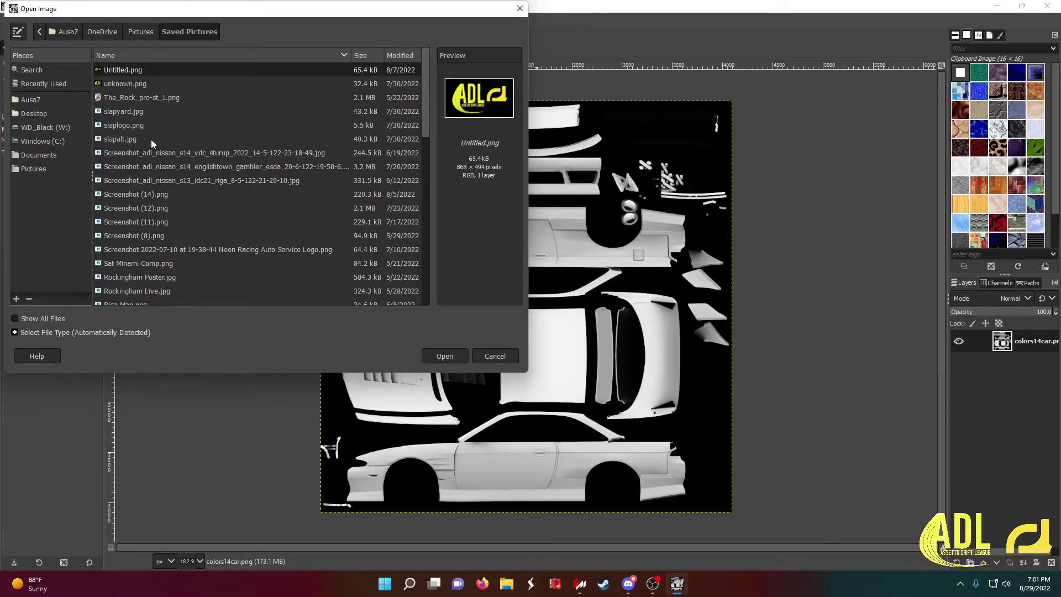
scroll(148, 177, down, 5)
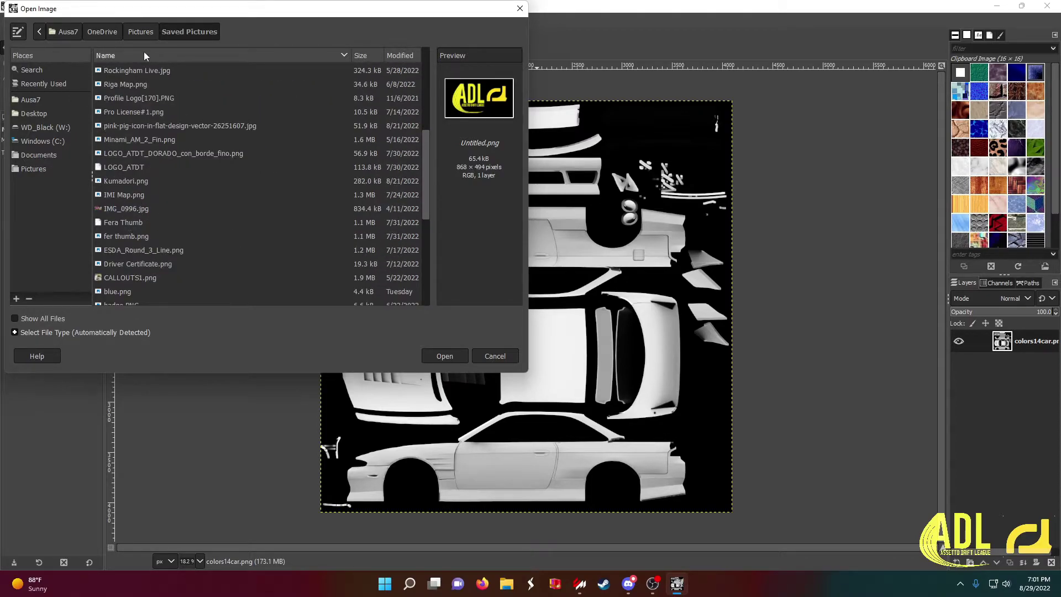
click(144, 33)
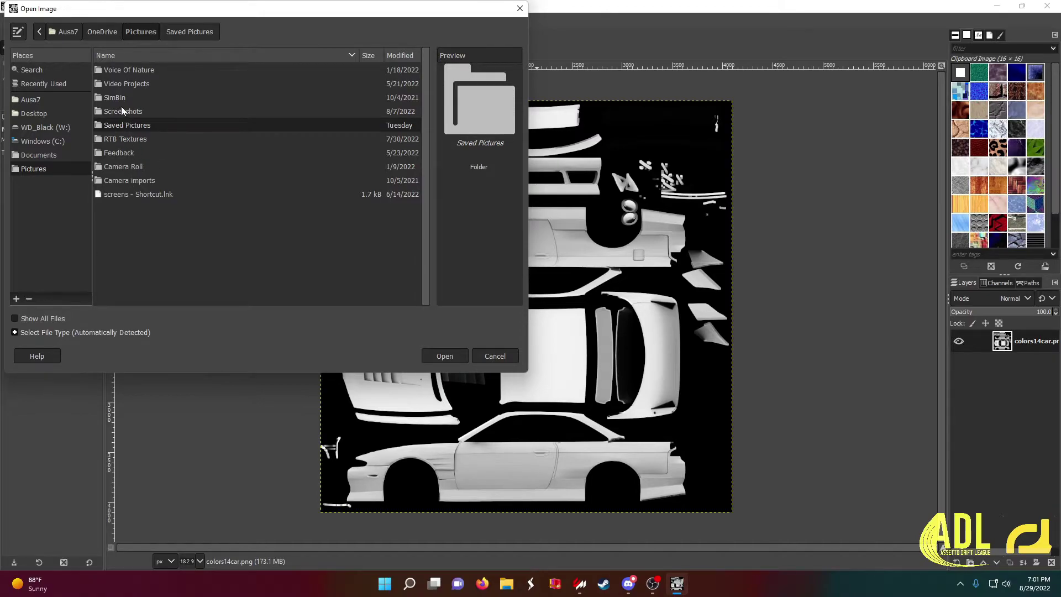
Step: Browse to the Livery Logos folder inside Documents/AC Mods
click(53, 155)
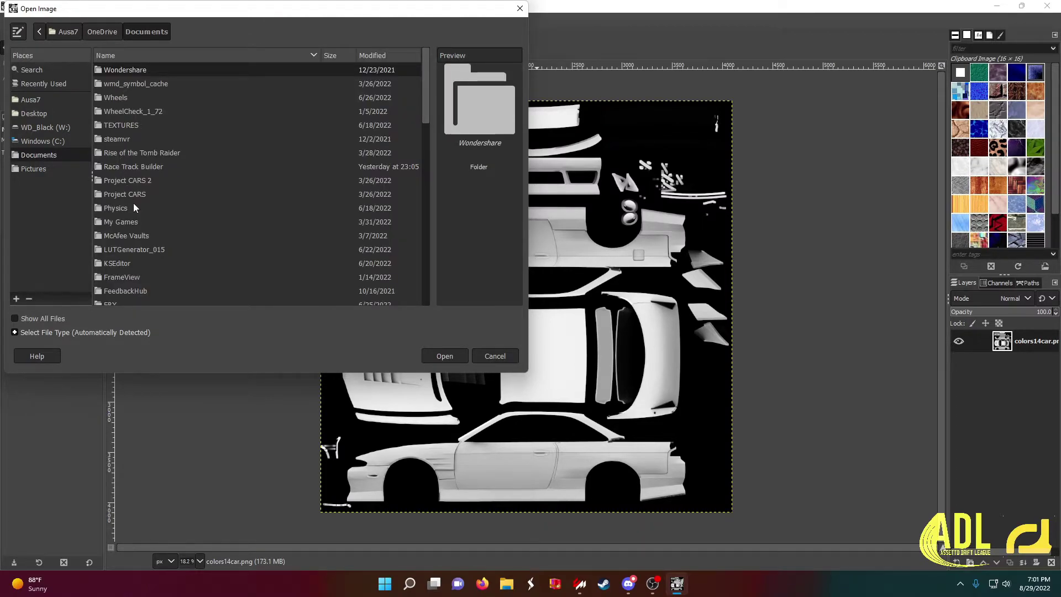
scroll(138, 276, down, 5)
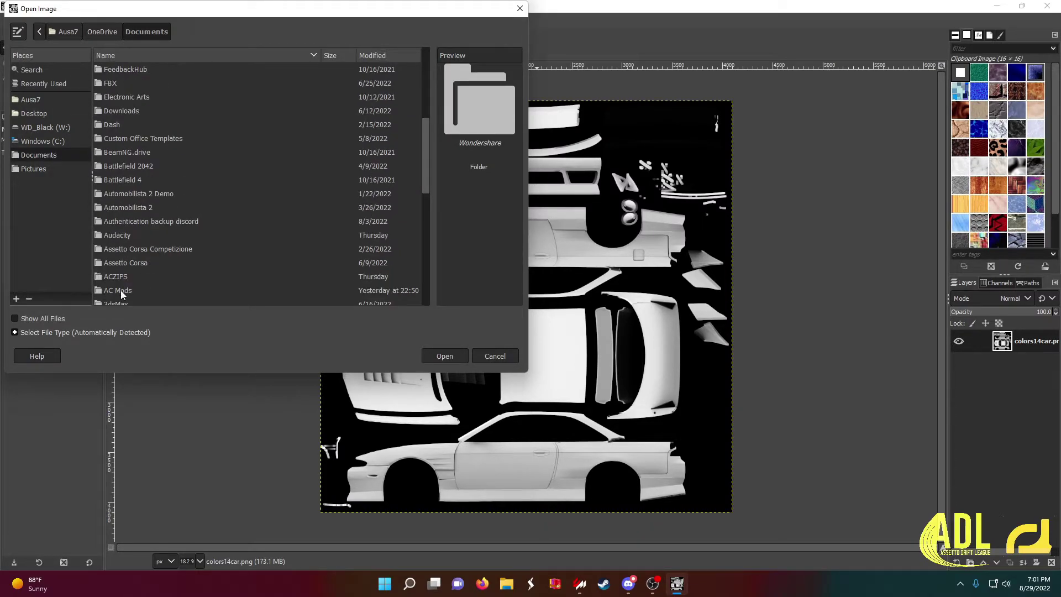
double_click(121, 290)
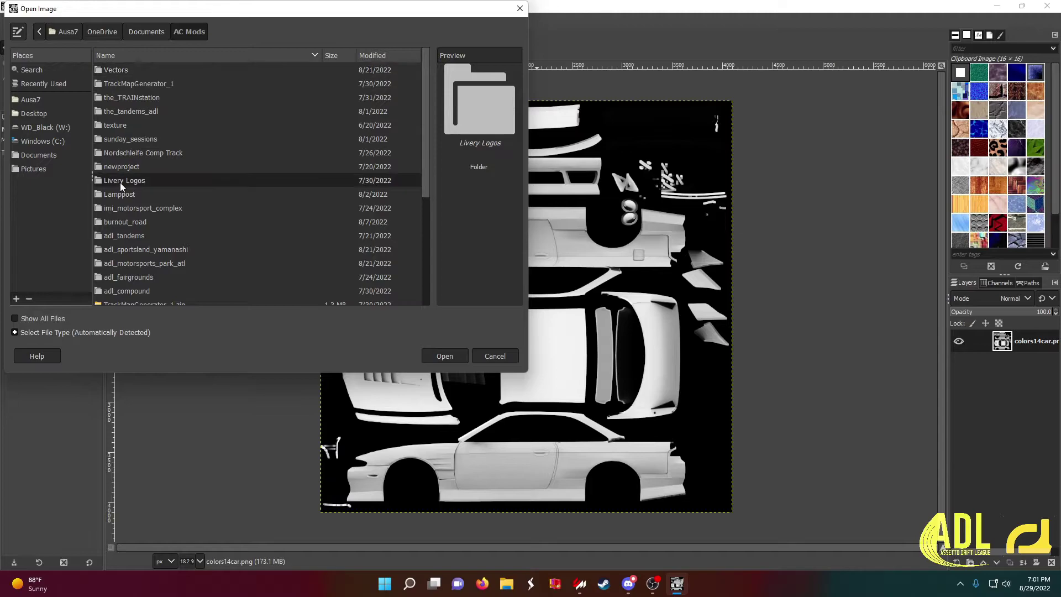
double_click(120, 181)
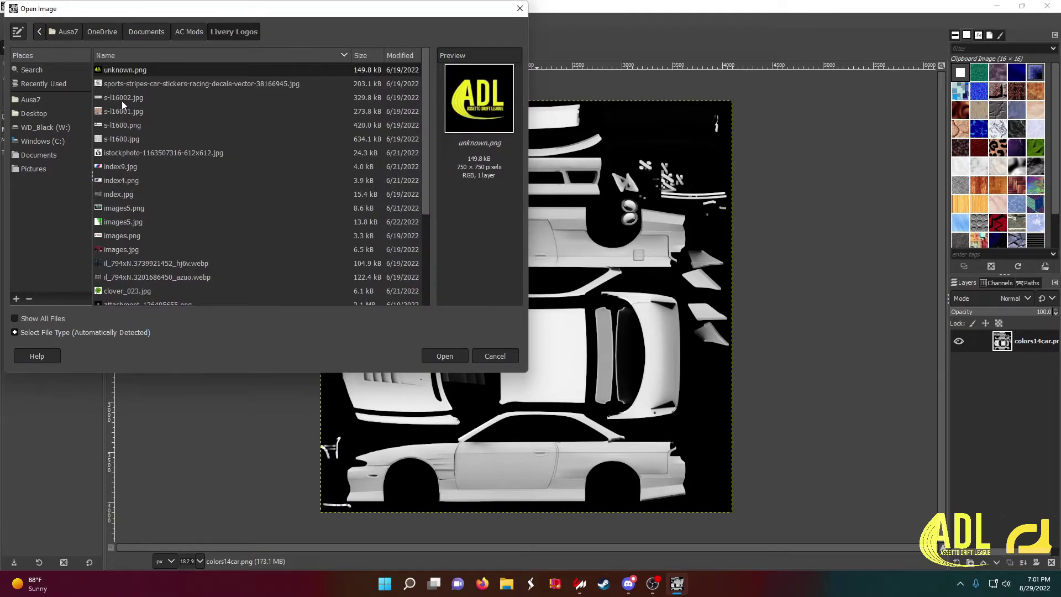
Step: Preview the logo and sticker images in the Livery Logos folder, from s-l16002.jpg down to the il_794xN webp files
click(122, 101)
click(124, 112)
click(126, 124)
click(121, 141)
click(109, 168)
click(127, 195)
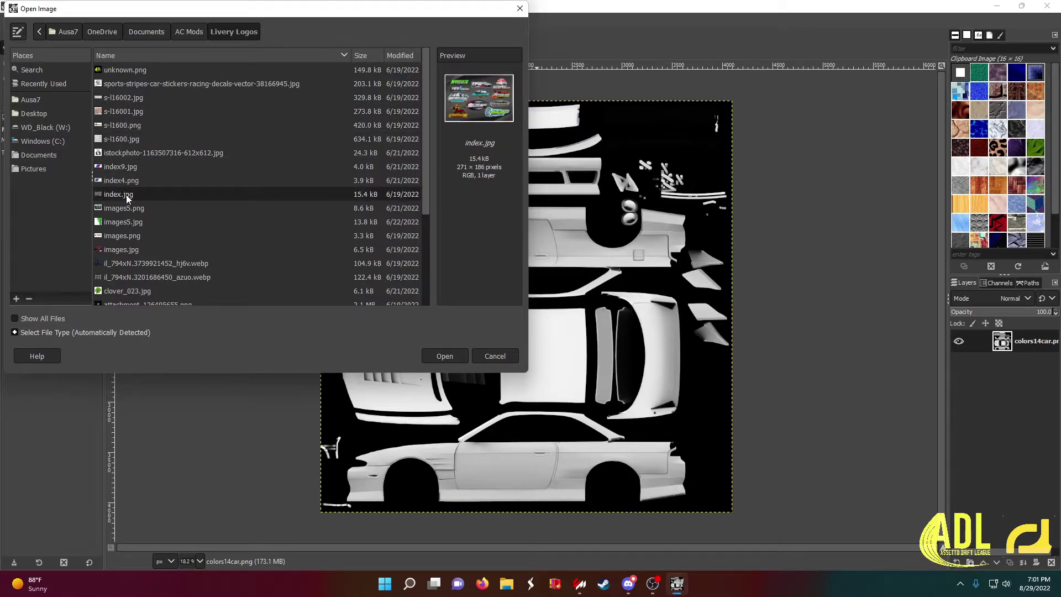
click(124, 209)
scroll(130, 247, down, 2)
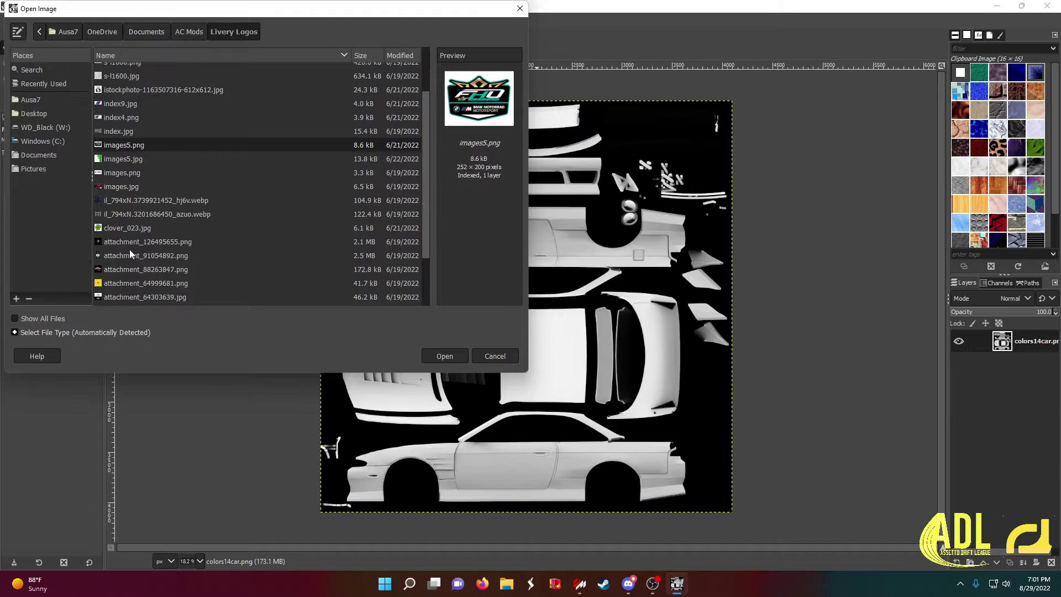
click(131, 214)
click(135, 201)
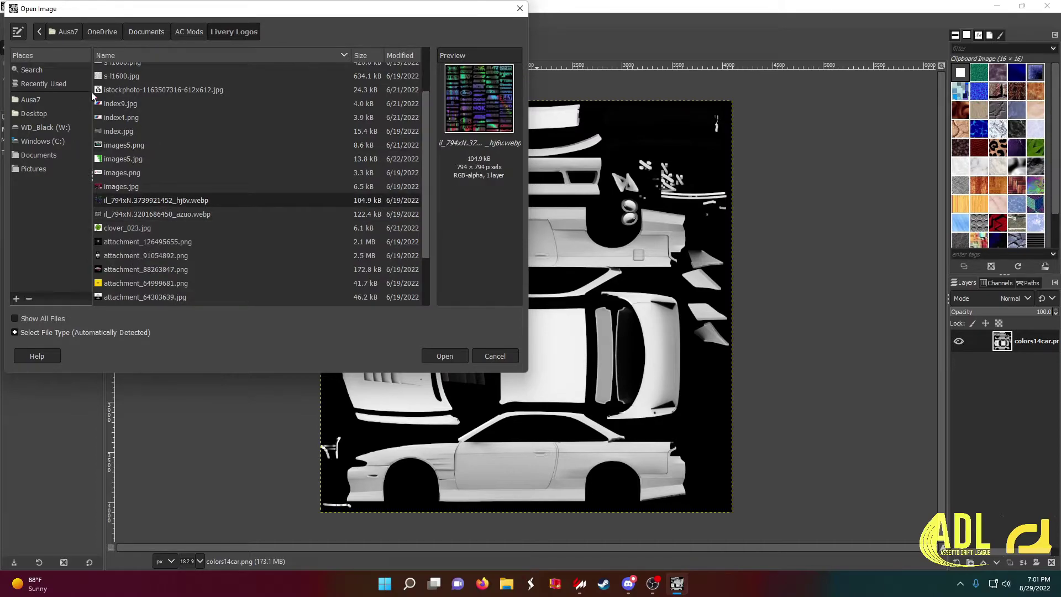
Step: Open the livery design sdnmei23.jpg from the Vectors folder inside AC Mods
click(191, 31)
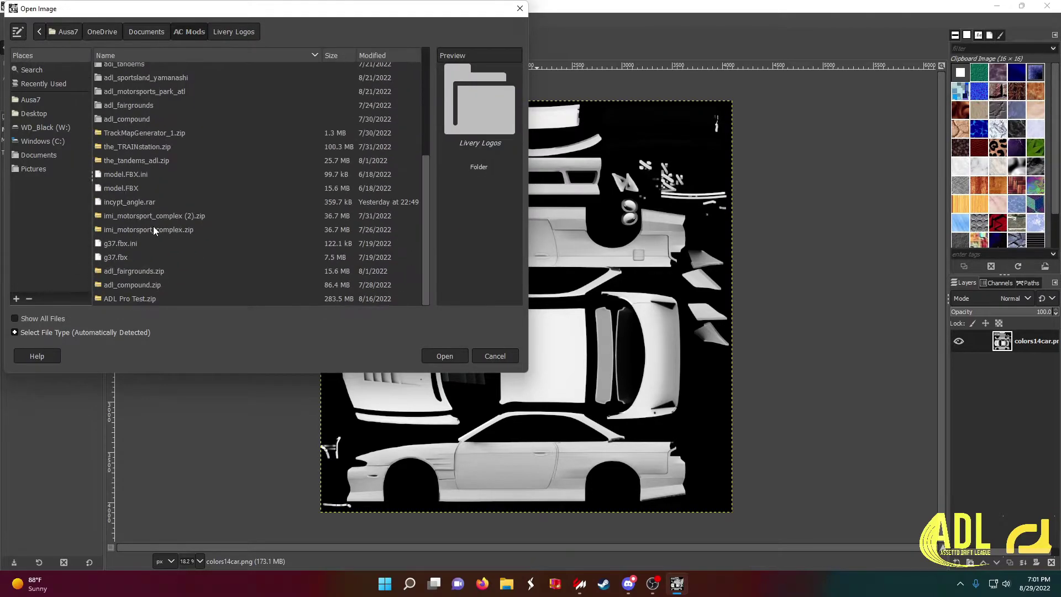
scroll(146, 225, up, 1)
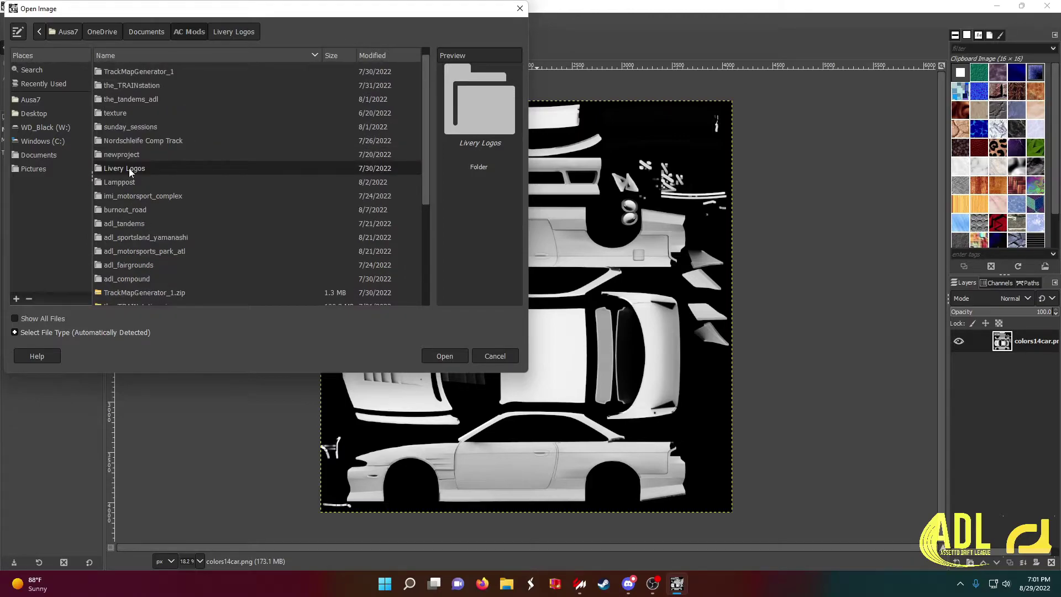
scroll(127, 171, up, 1)
double_click(116, 70)
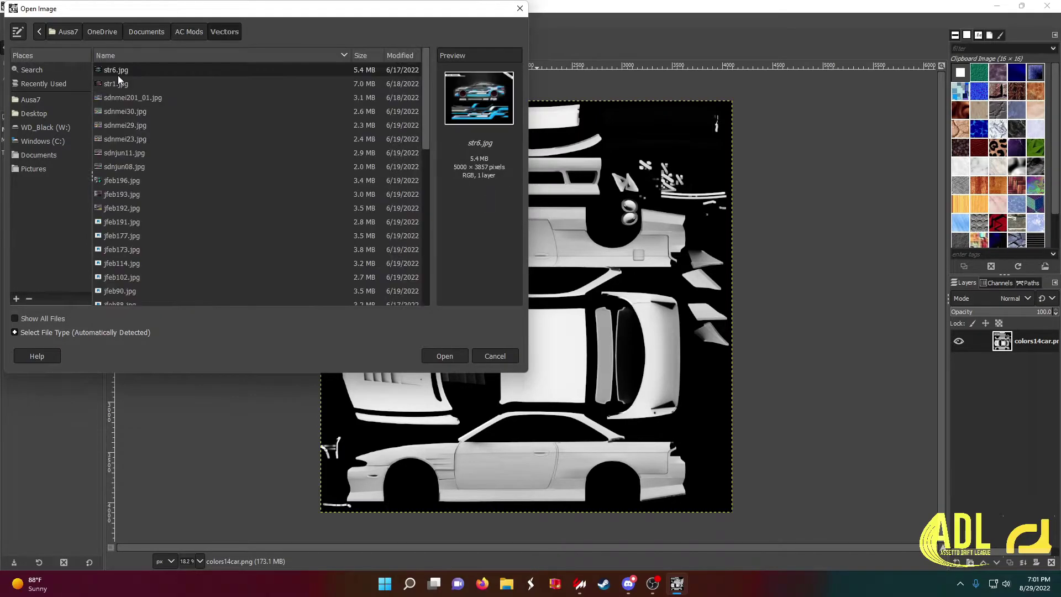
click(136, 139)
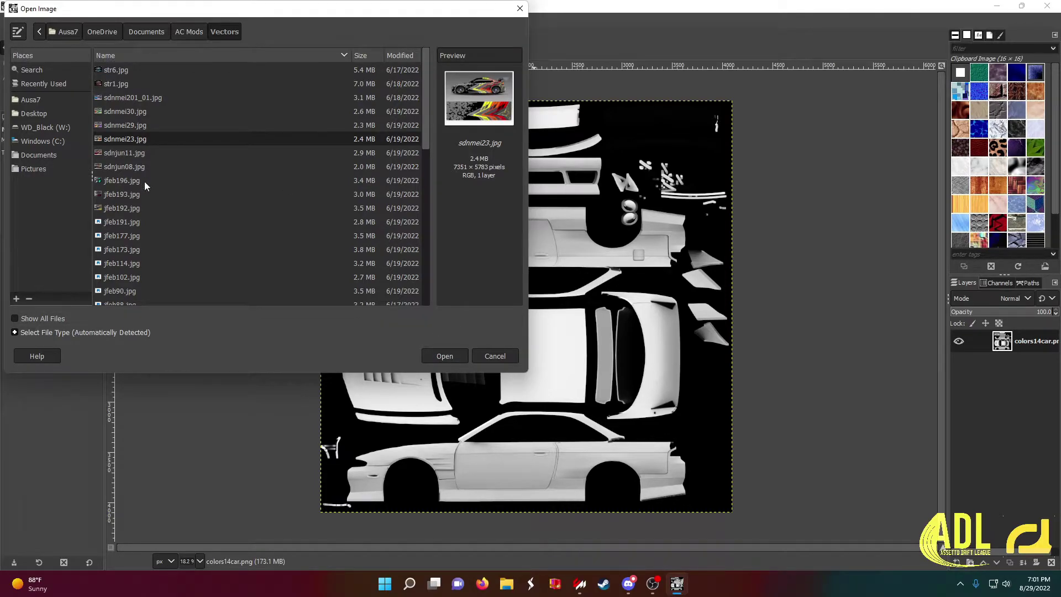
click(439, 357)
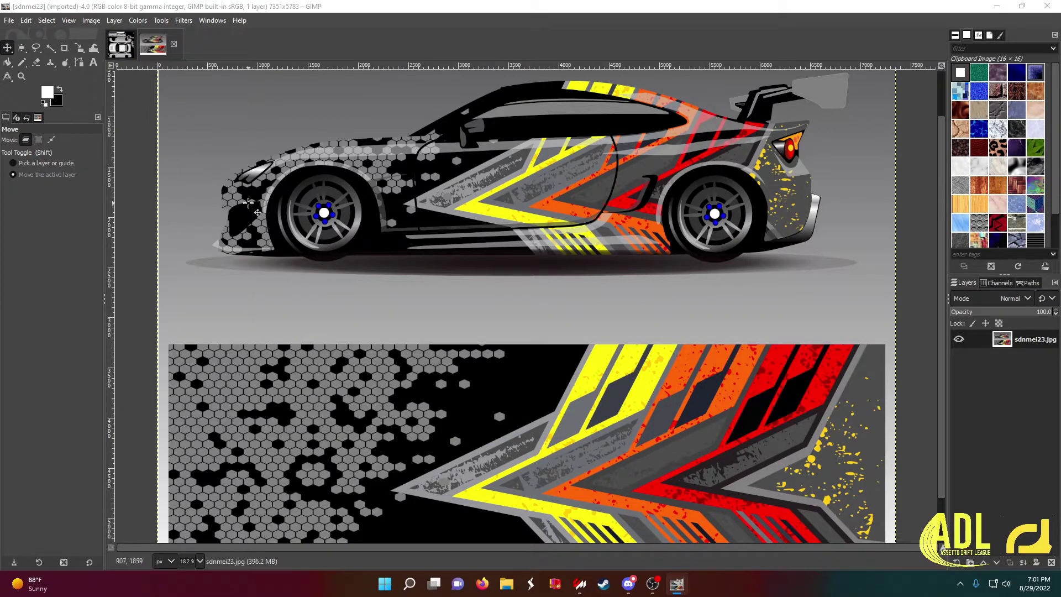
Step: Crop the sdnmei23.jpg layer to the rectangular livery graphic below the car, about 7139 x 2051 px
scroll(779, 232, up, 2)
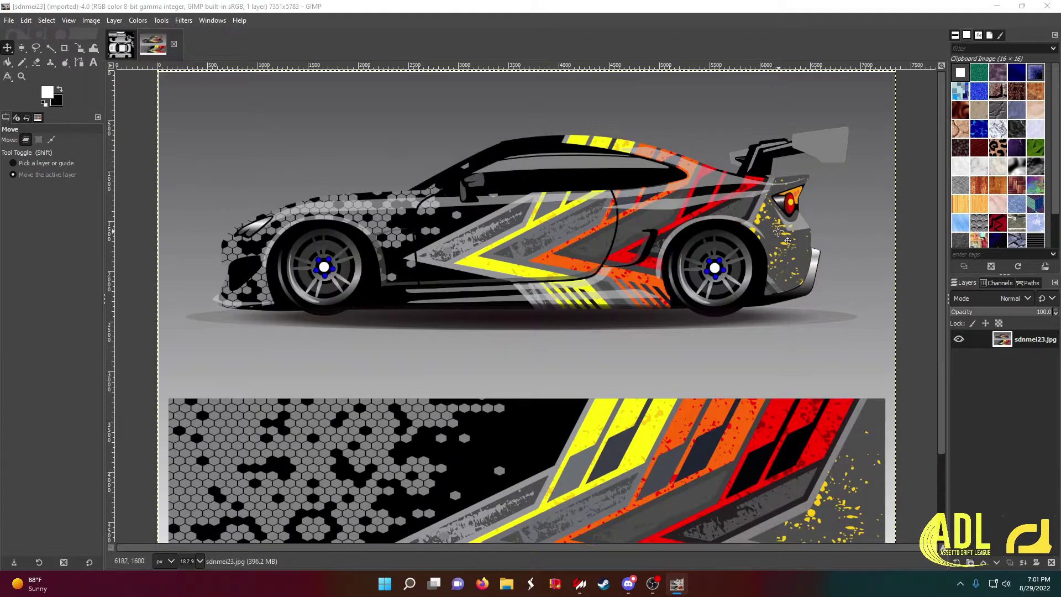
scroll(778, 231, down, 4)
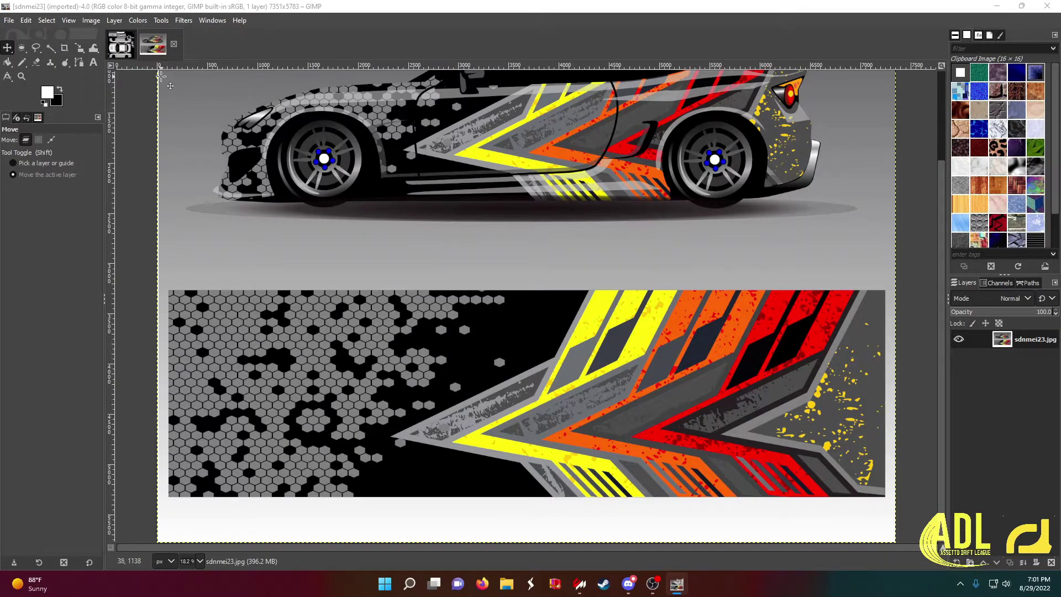
click(65, 51)
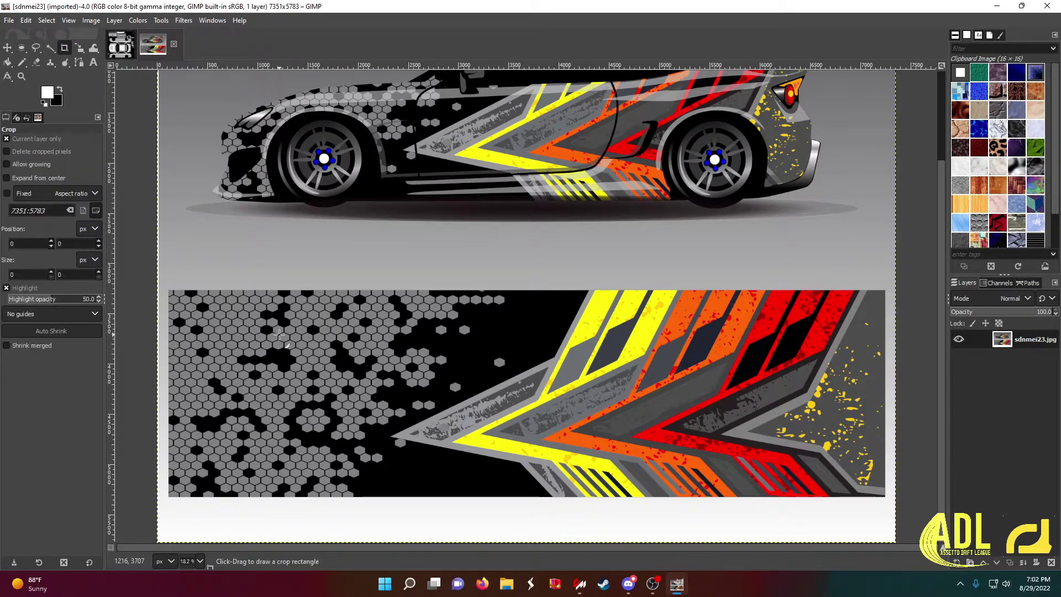
drag(168, 291, 885, 497)
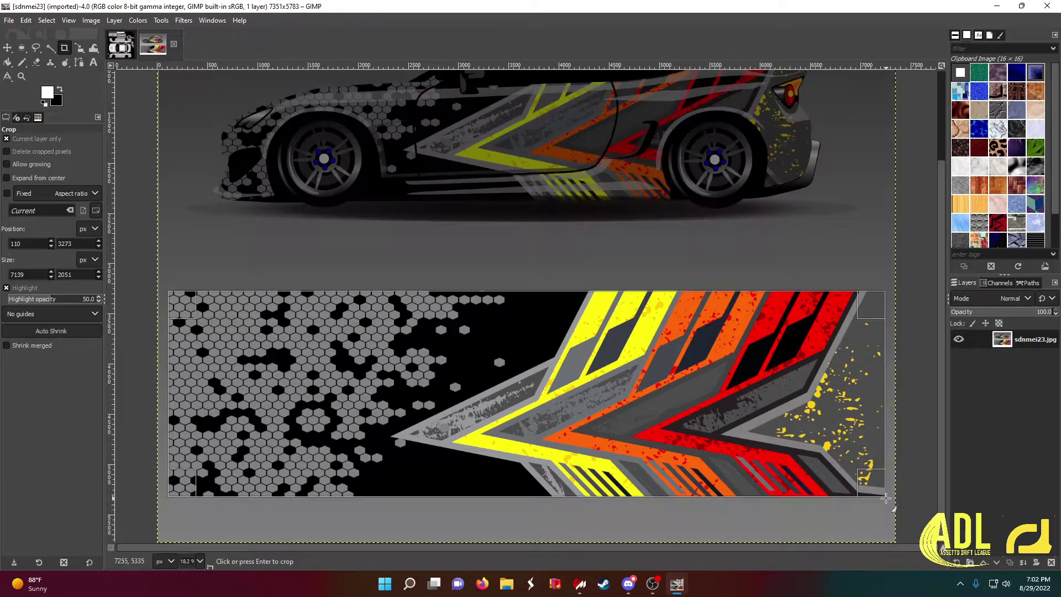
click(583, 394)
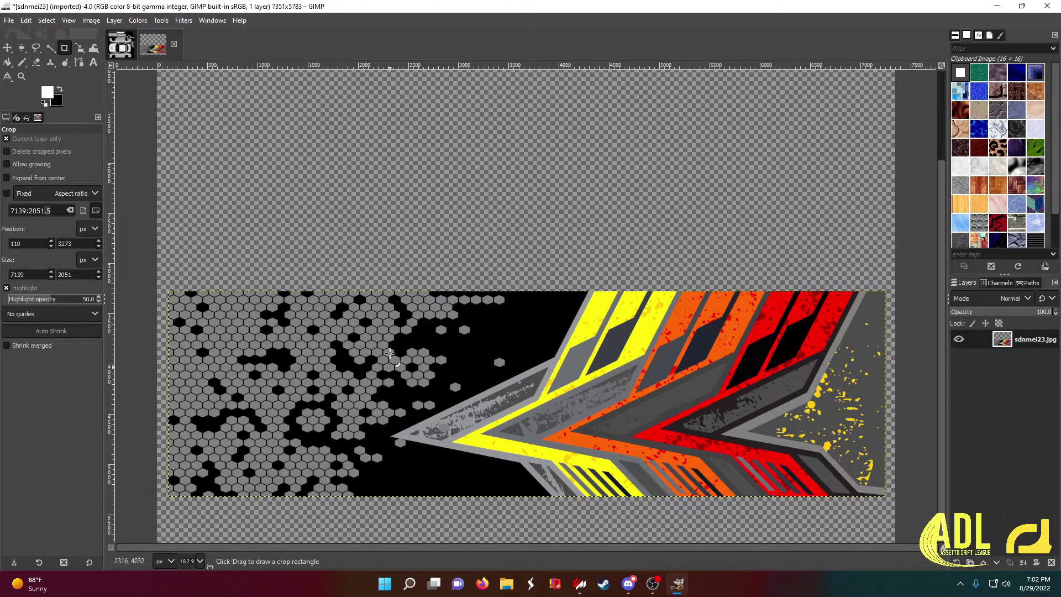
Step: Copy the cropped livery graphic layer to the clipboard
right_click(507, 362)
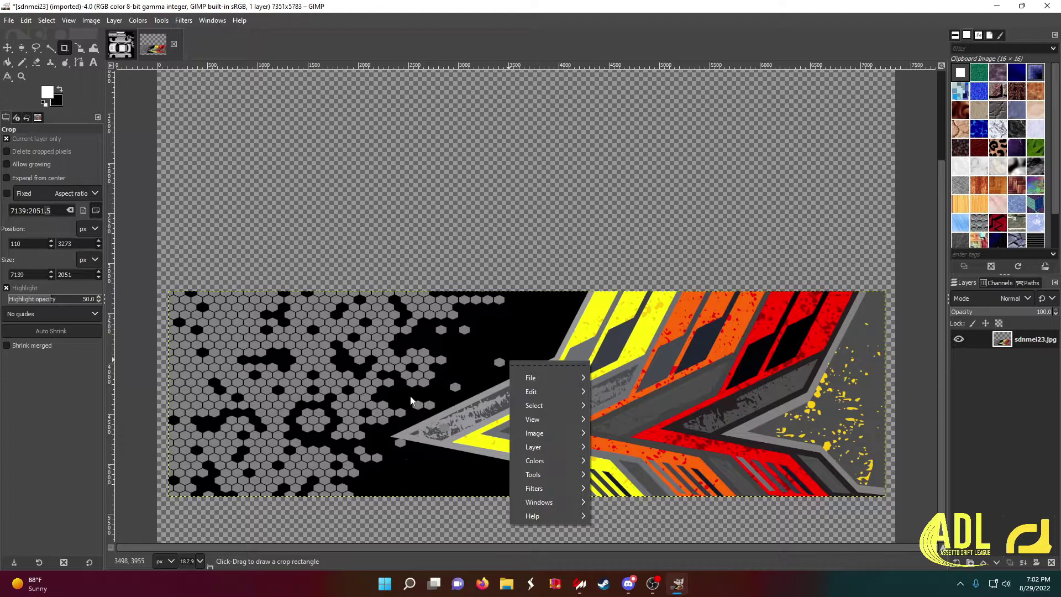
mouse_move(542, 393)
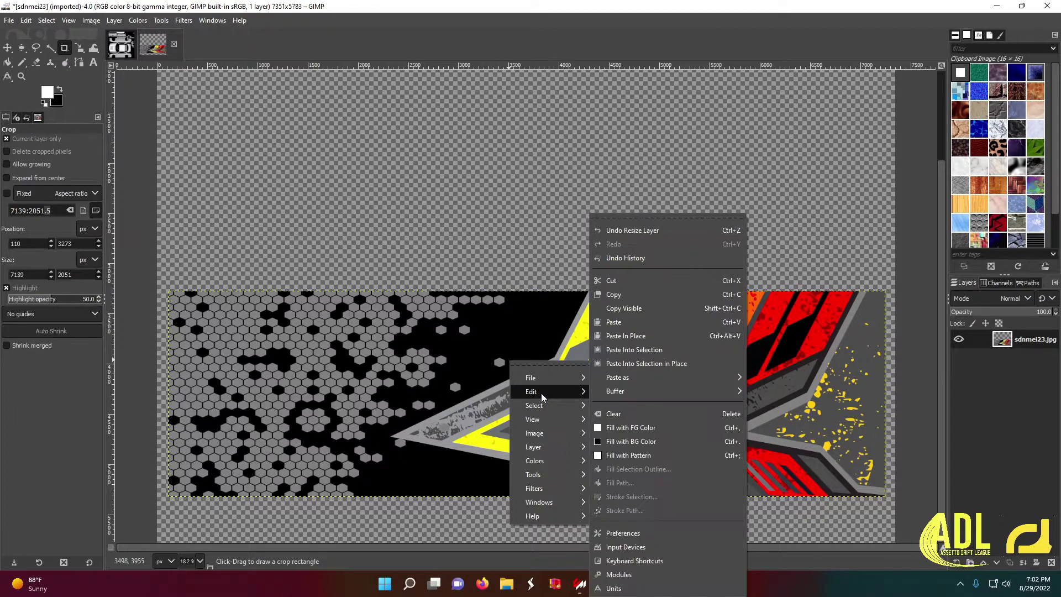
click(625, 296)
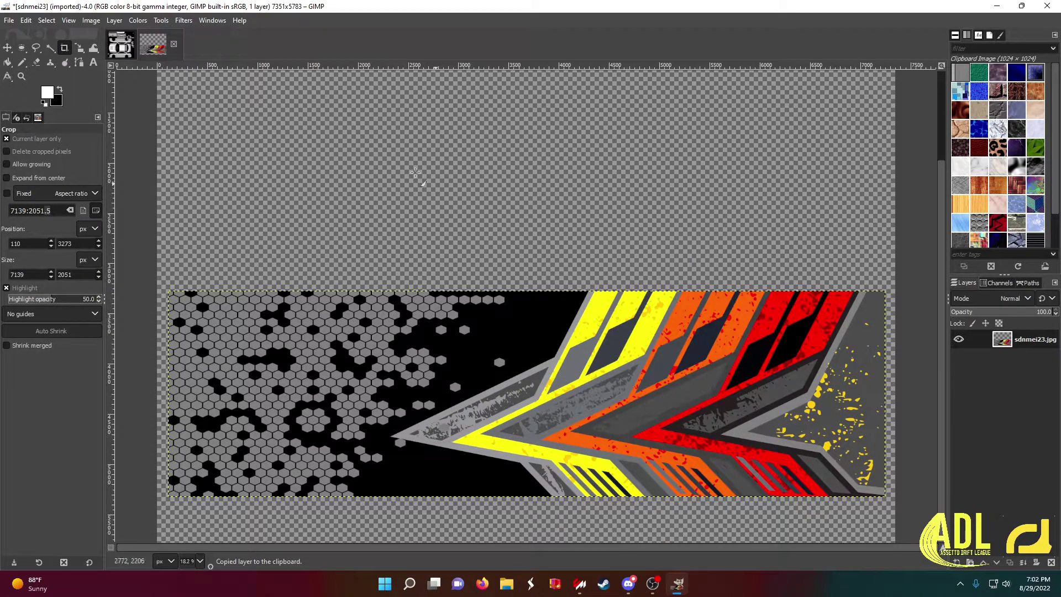
Step: Paste the copied livery graphic into the colors14car image as a floating selection
click(132, 55)
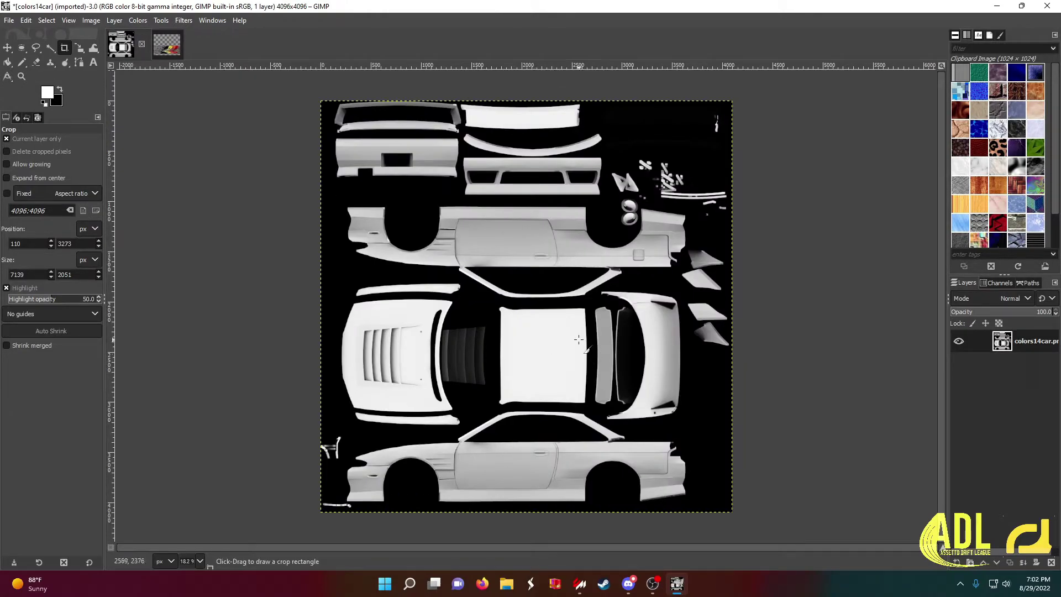
right_click(526, 344)
mouse_move(569, 369)
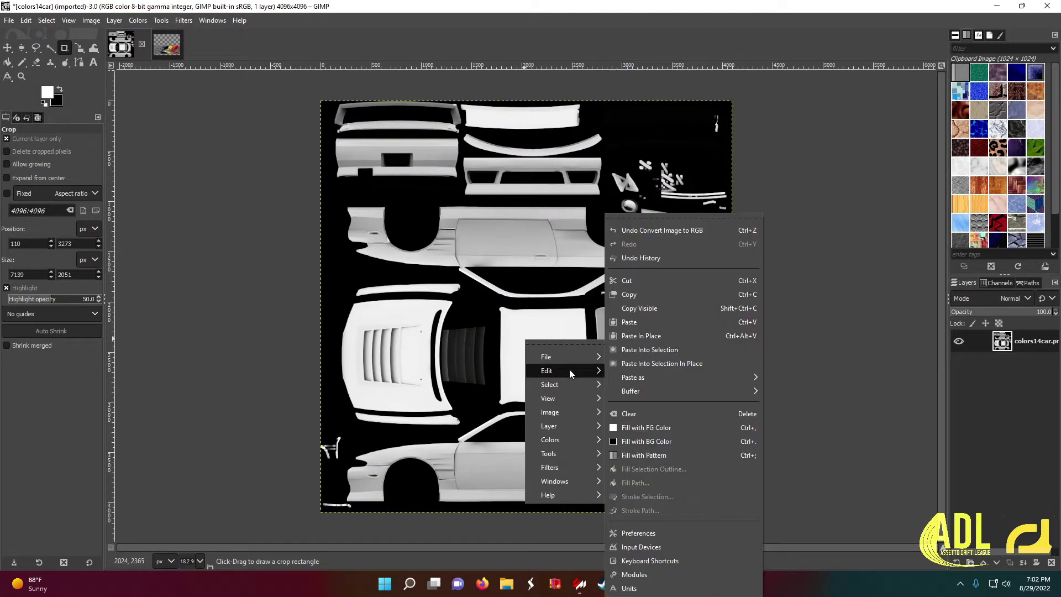
click(629, 321)
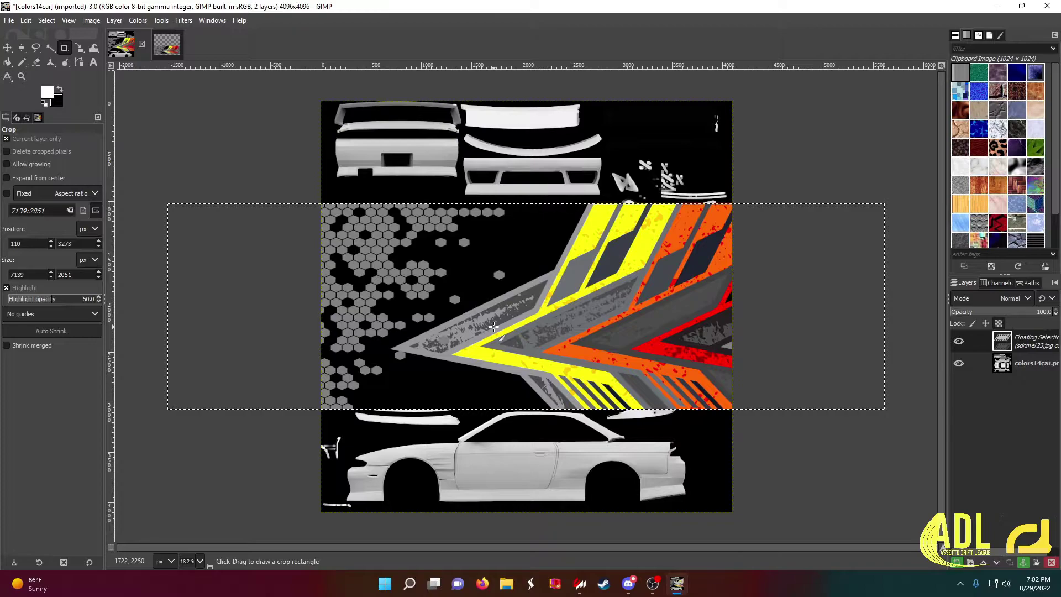
Step: Scale the pasted livery graphic down proportionally to about 4446 x 1277 px
key(shift+s)
click(493, 326)
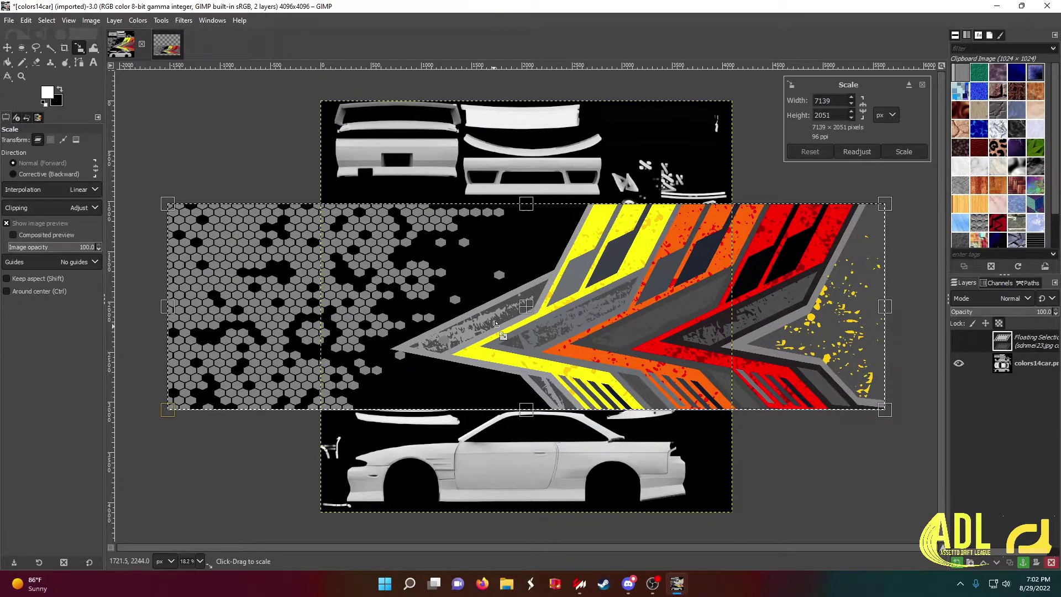
click(864, 109)
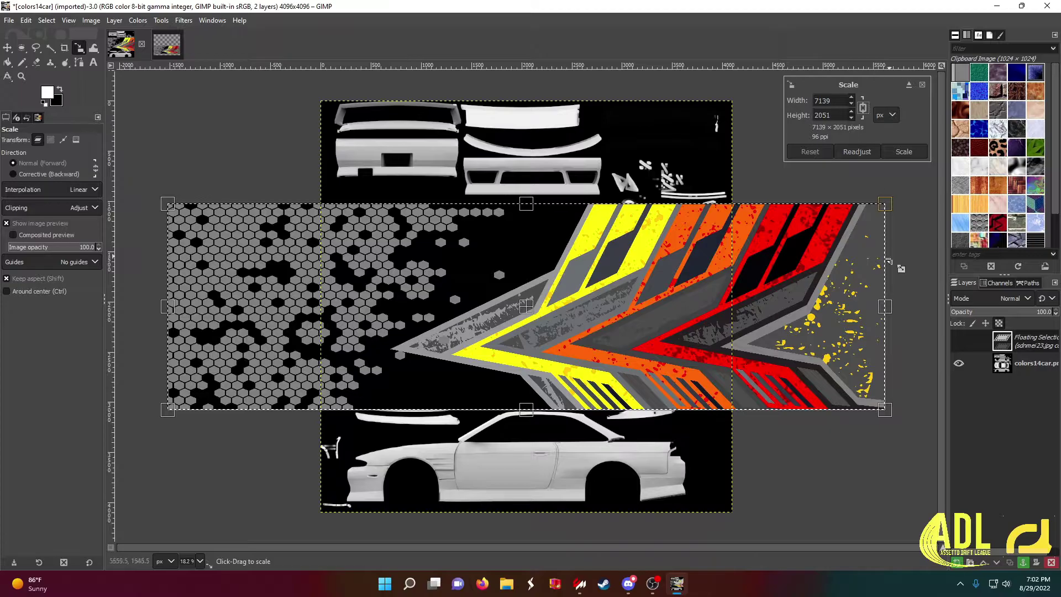
drag(884, 207, 627, 248)
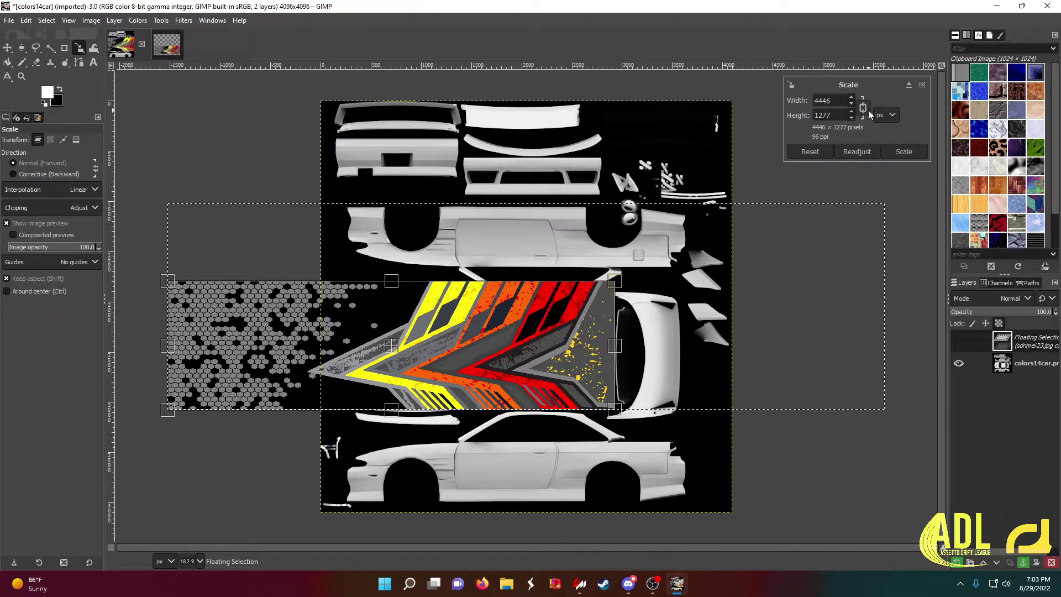
click(905, 152)
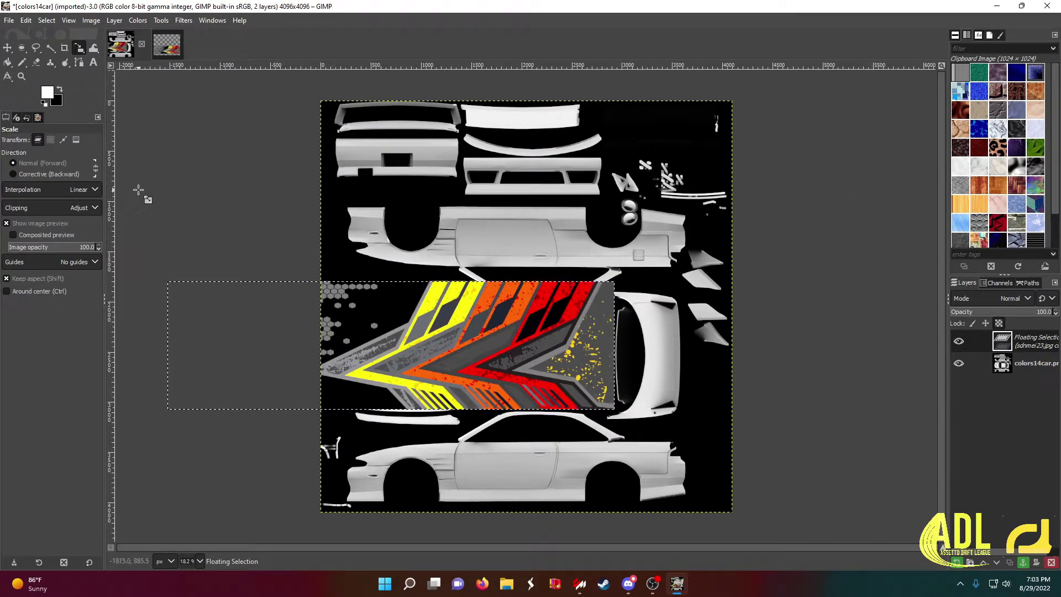
Step: Set the pasted graphic's blend mode to Multiply and position it across the hood, roof and trunk in the template's middle
key(m)
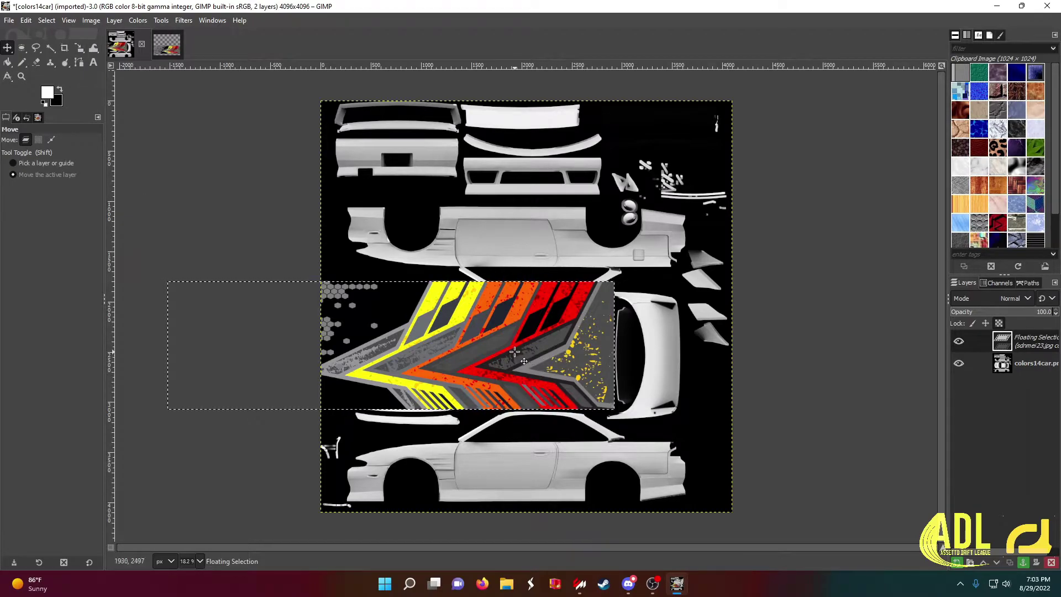
drag(485, 352, 623, 448)
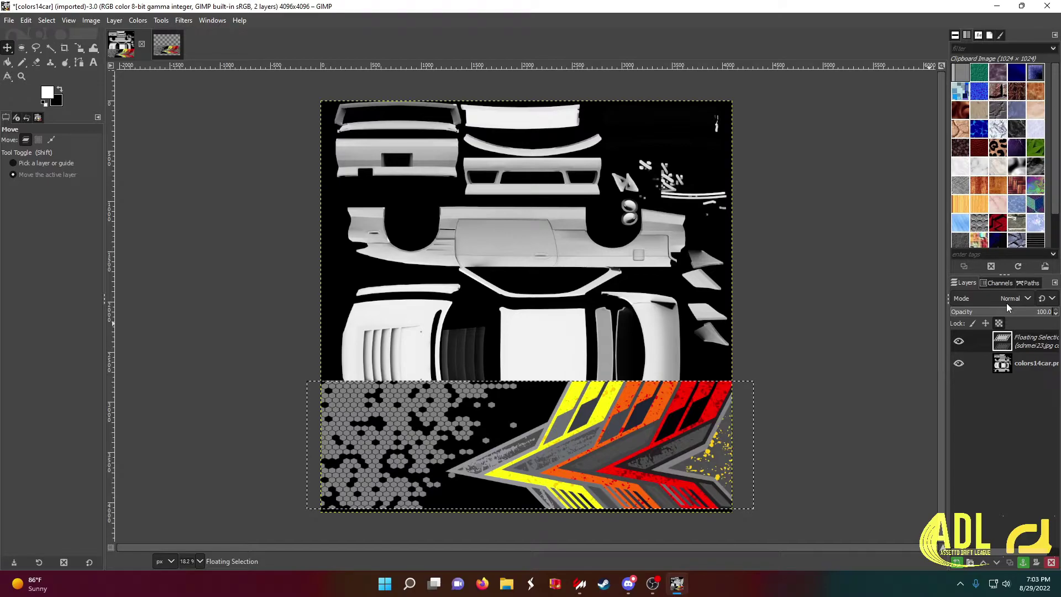
click(1014, 305)
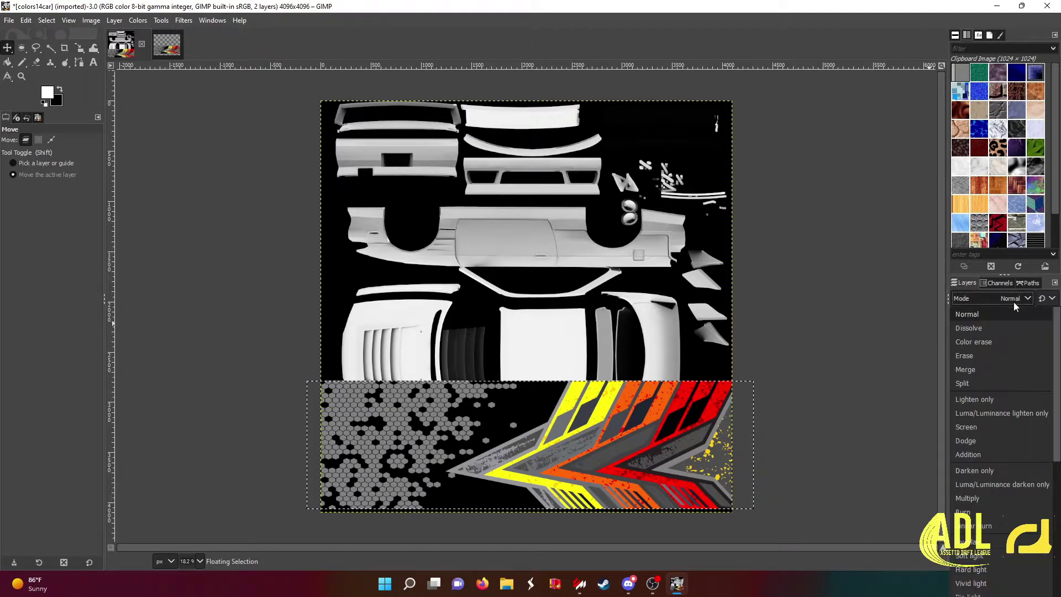
click(983, 499)
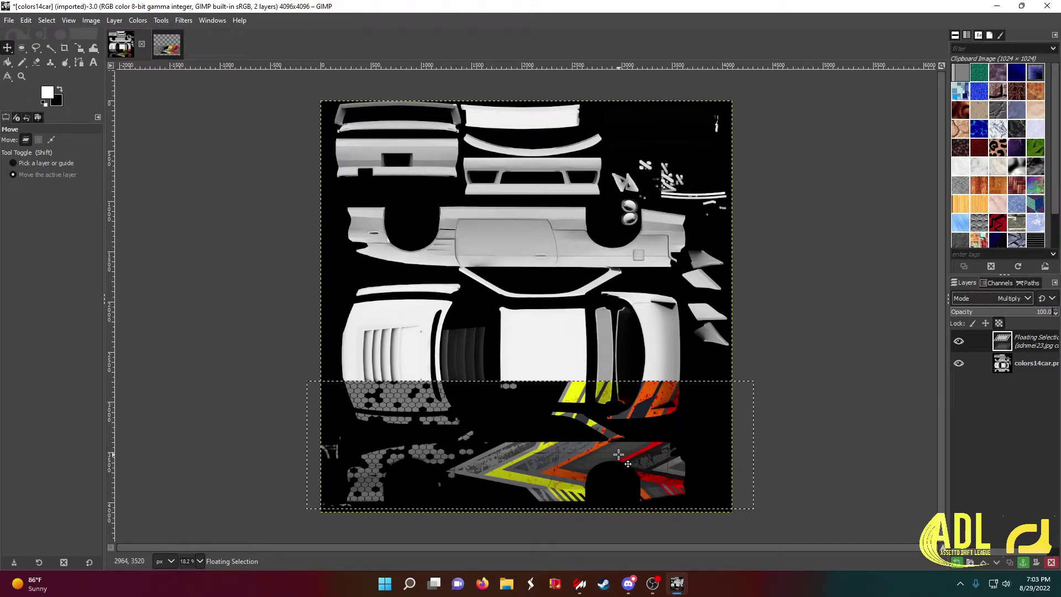
drag(534, 433, 517, 352)
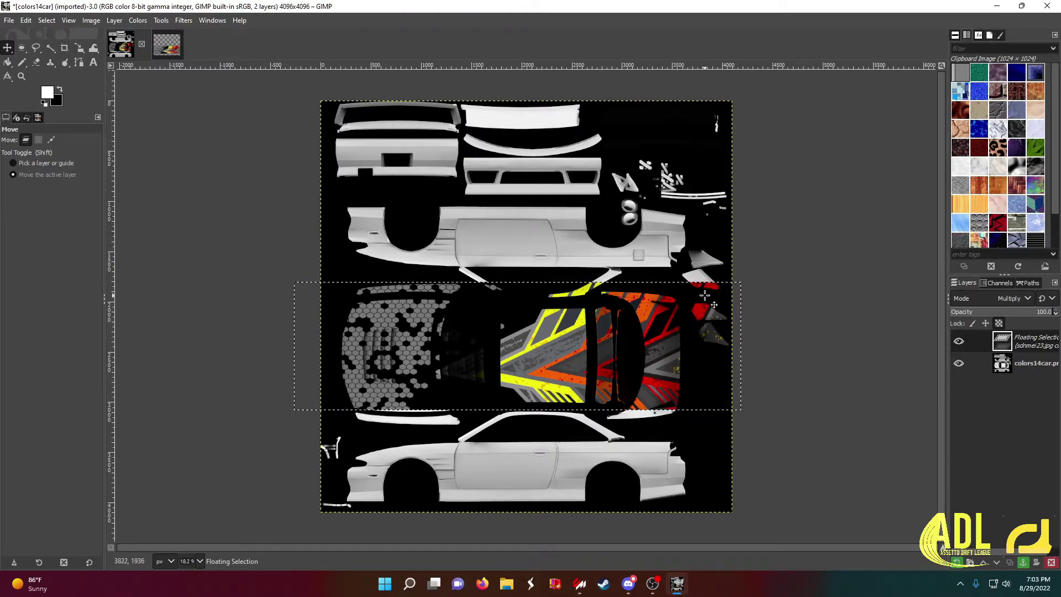
Step: Stretch the graphic without keeping its aspect ratio to about 4348 x 4045 px over the whole template and anchor it to the body layer
key(shift+s)
click(666, 314)
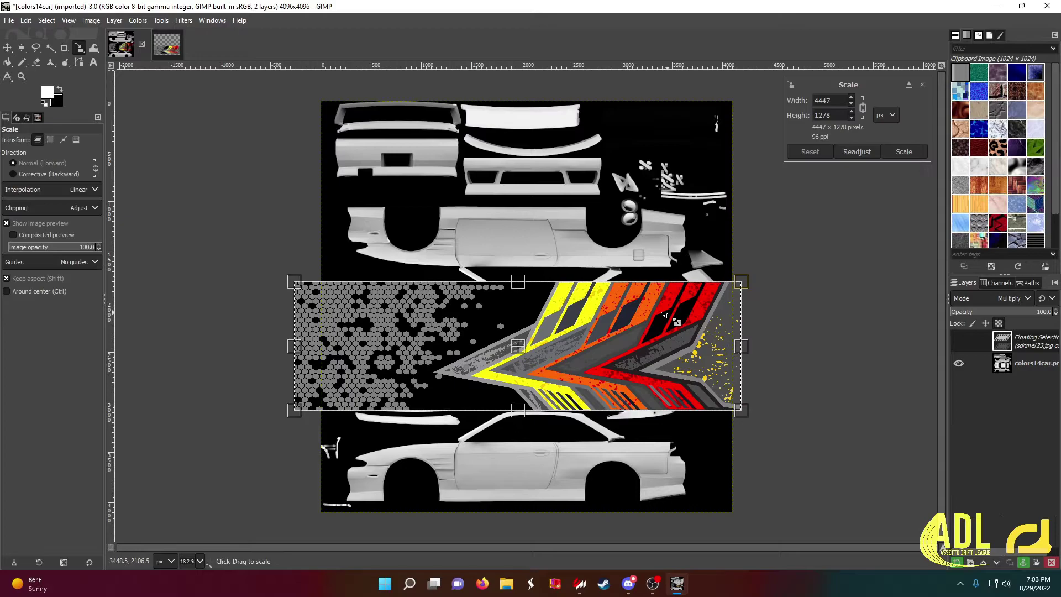
key(shift)
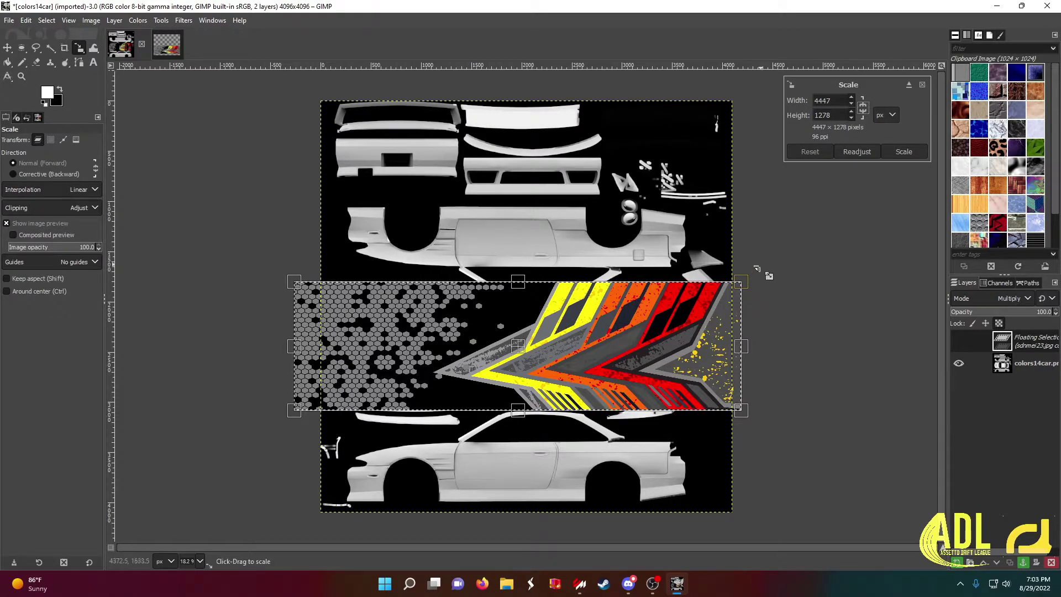
drag(738, 286, 729, 104)
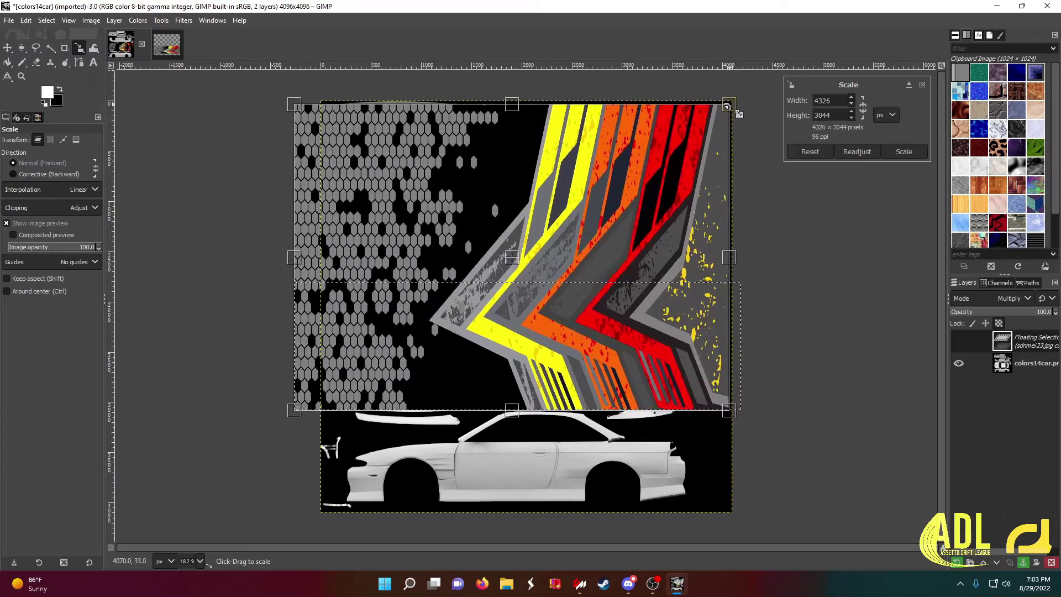
drag(729, 409, 731, 509)
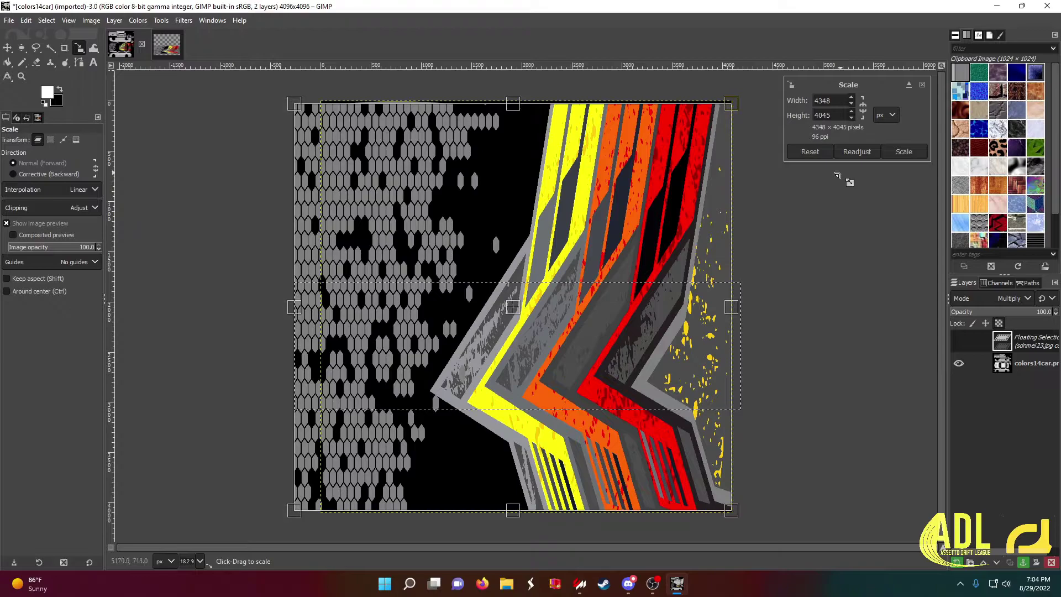
click(897, 151)
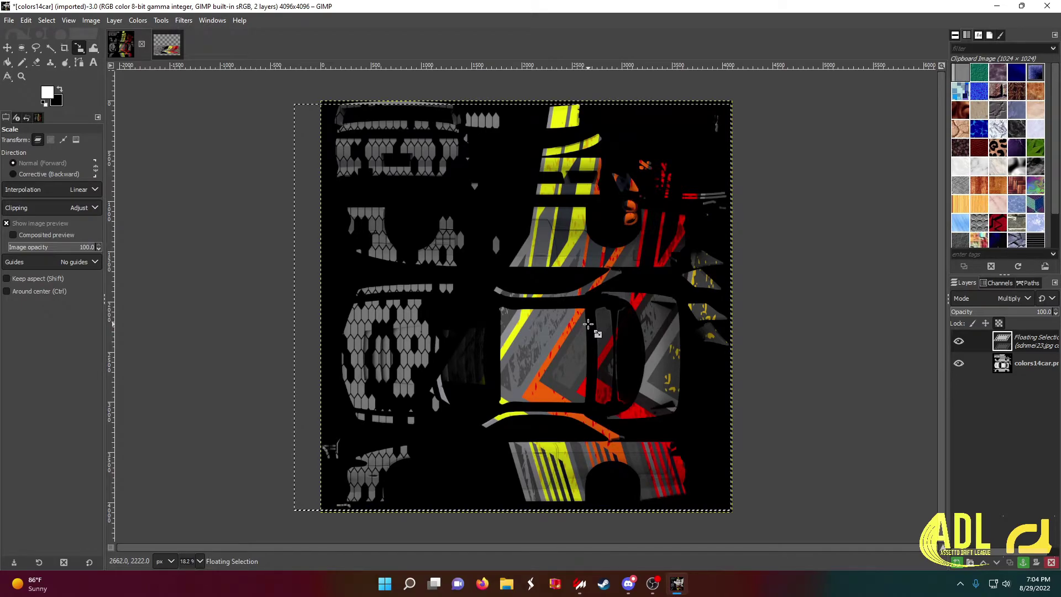
right_click(1024, 349)
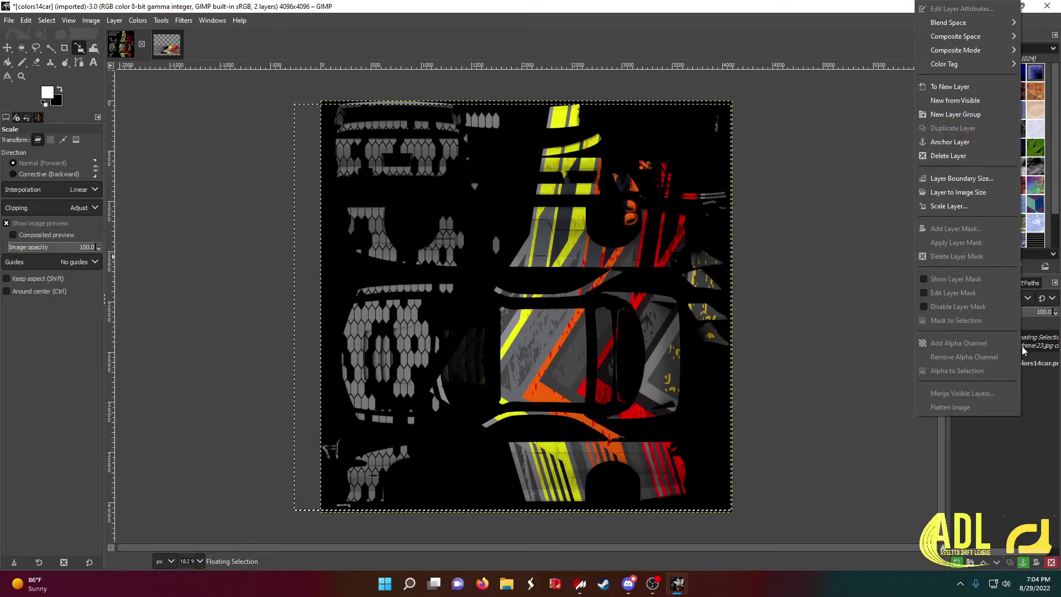
click(962, 143)
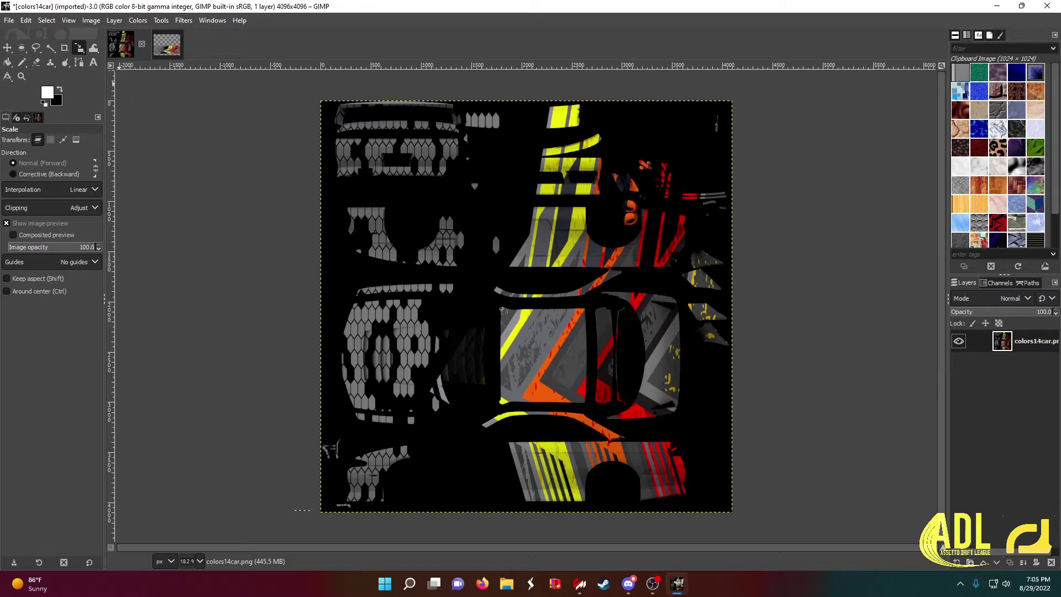
Step: Start exporting the livery as colors14car.dds in the test skin folder, replacing the existing file
click(9, 20)
mouse_move(26, 20)
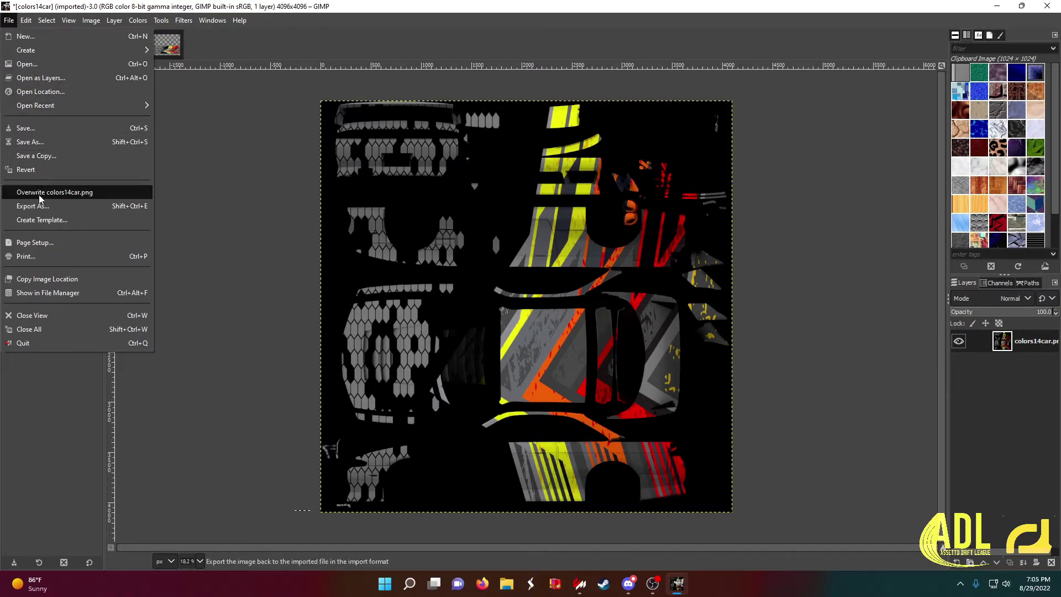
click(46, 209)
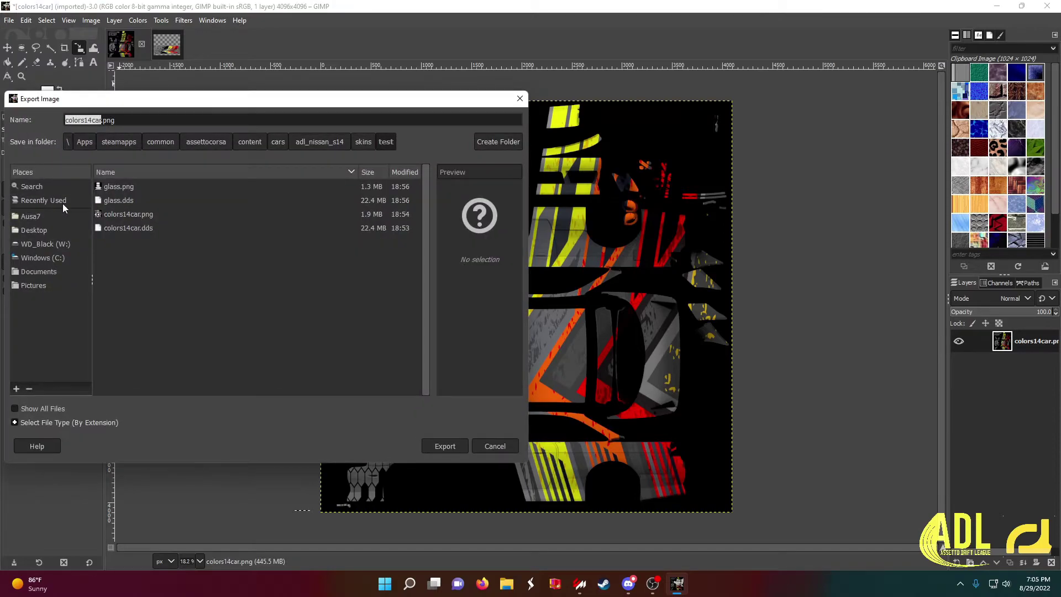
click(139, 231)
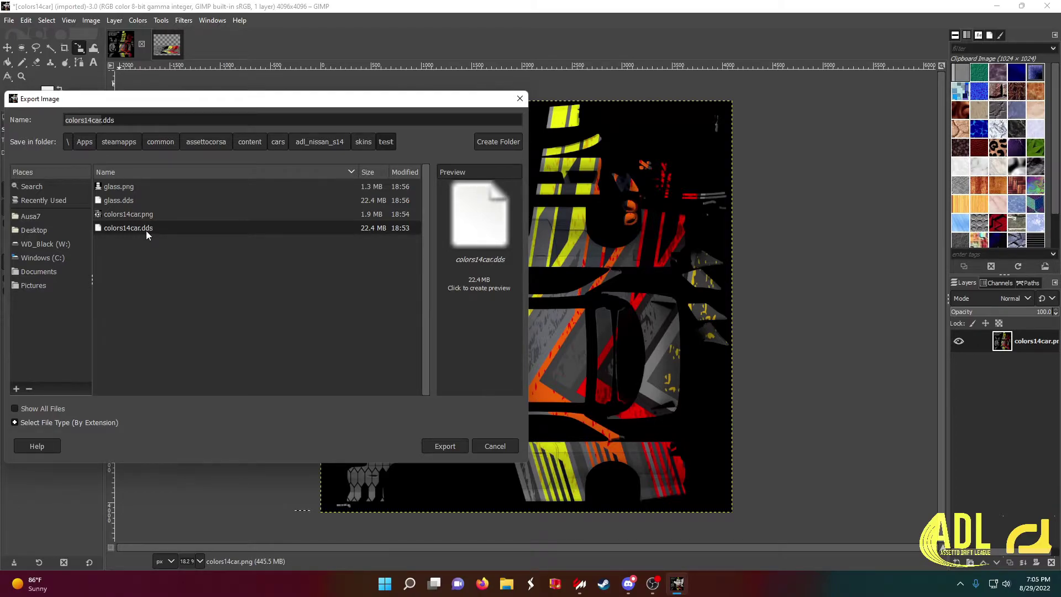
click(445, 448)
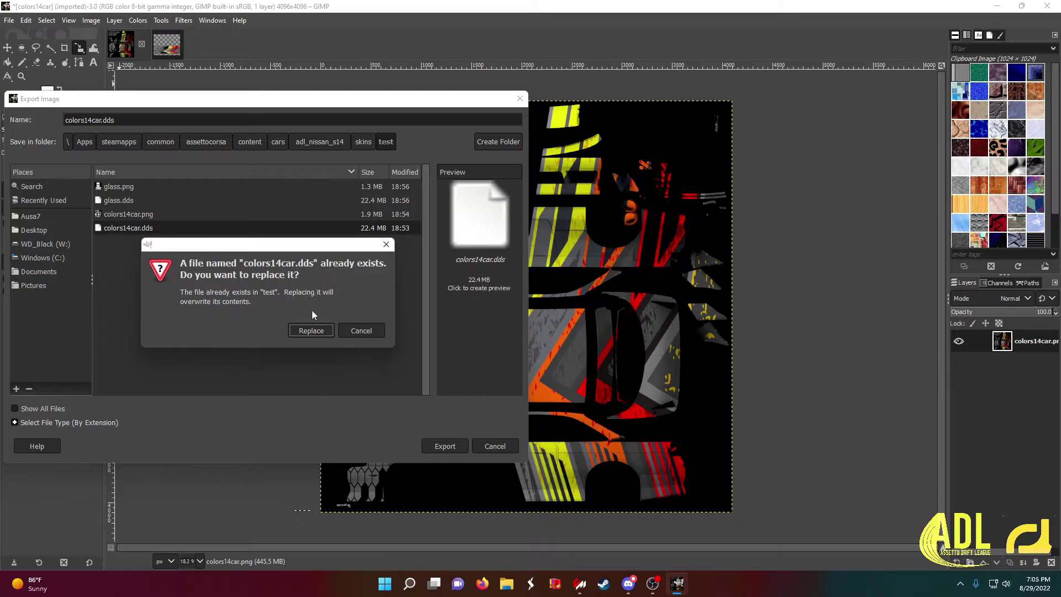
click(311, 330)
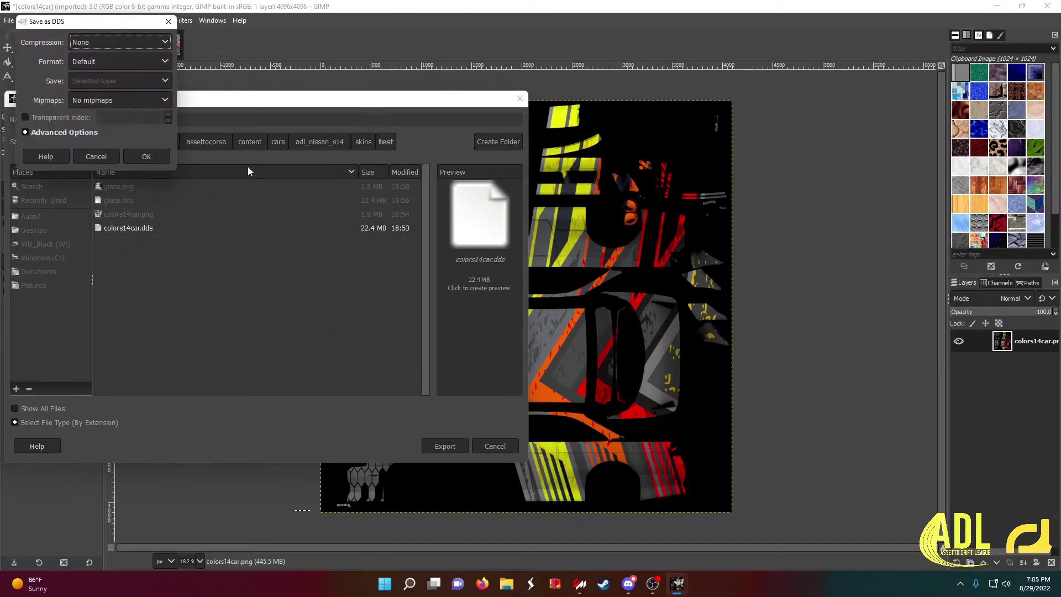
Step: Export the DDS file with BC3 / DXT5 compression and generated mipmaps
drag(117, 25, 416, 150)
right_click(416, 150)
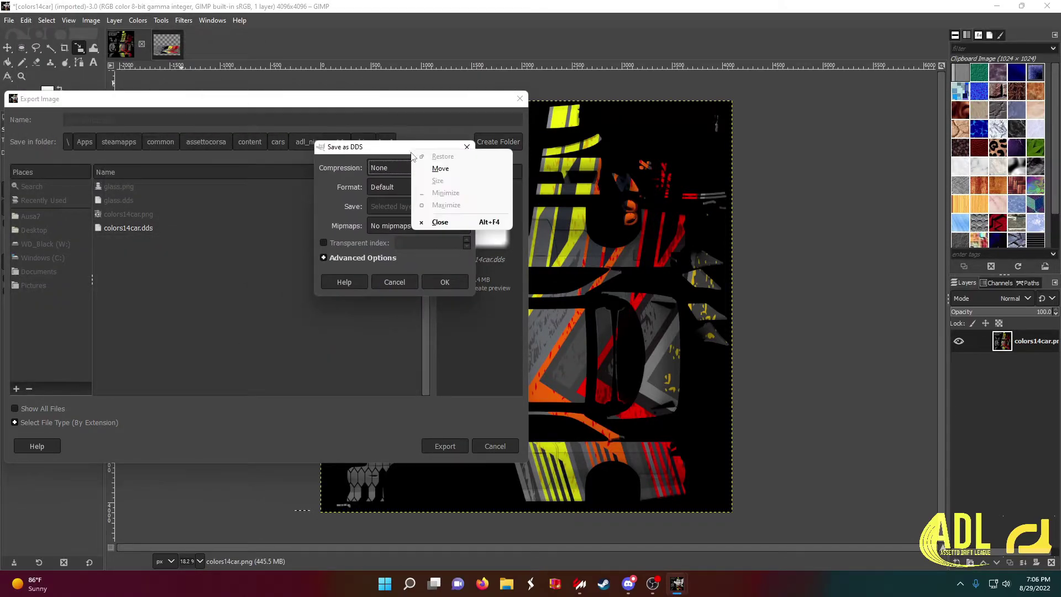
click(399, 167)
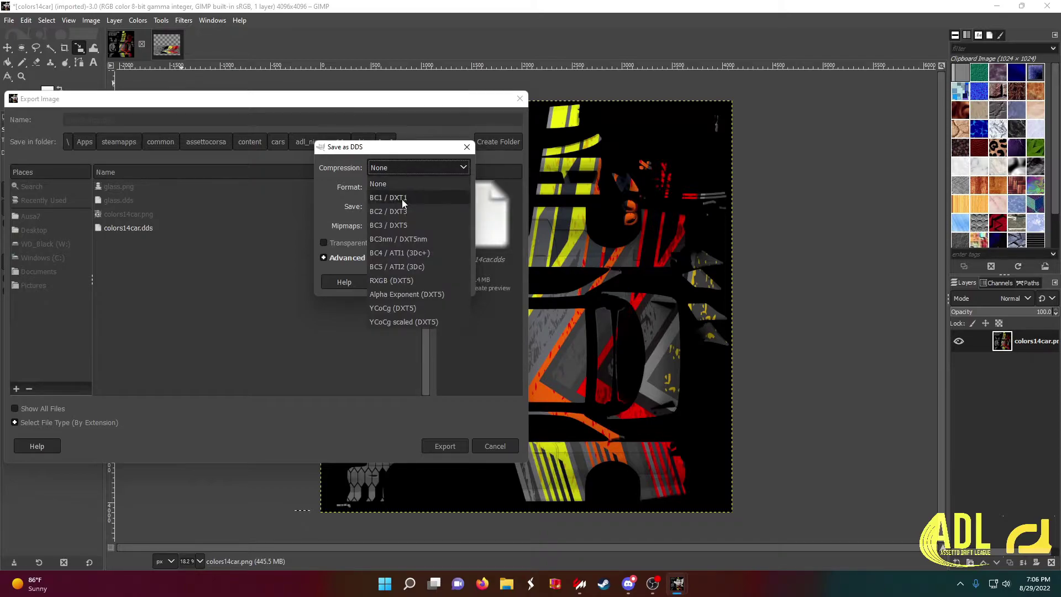
click(391, 225)
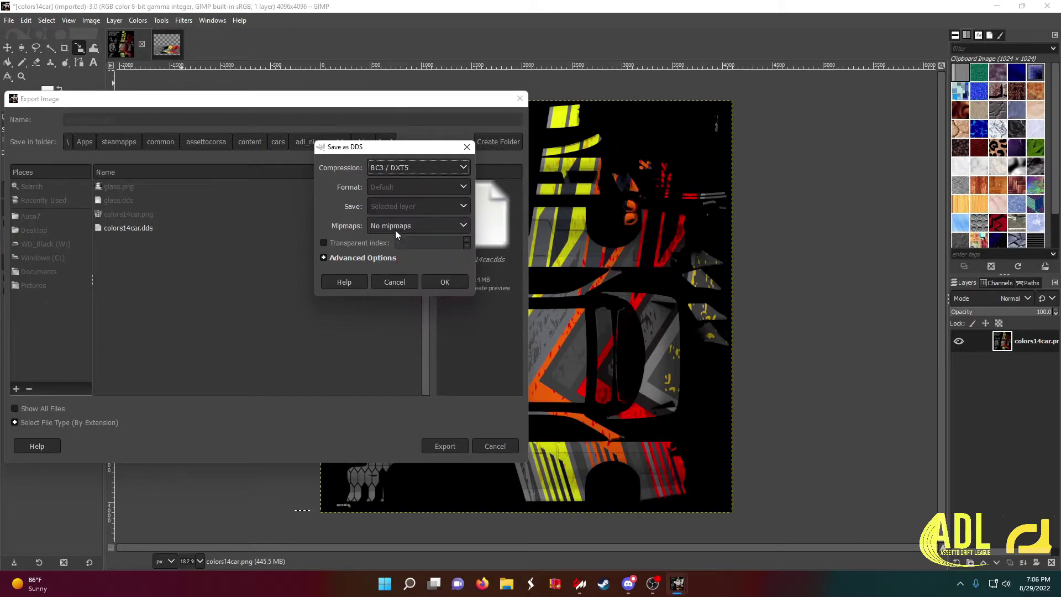
click(433, 228)
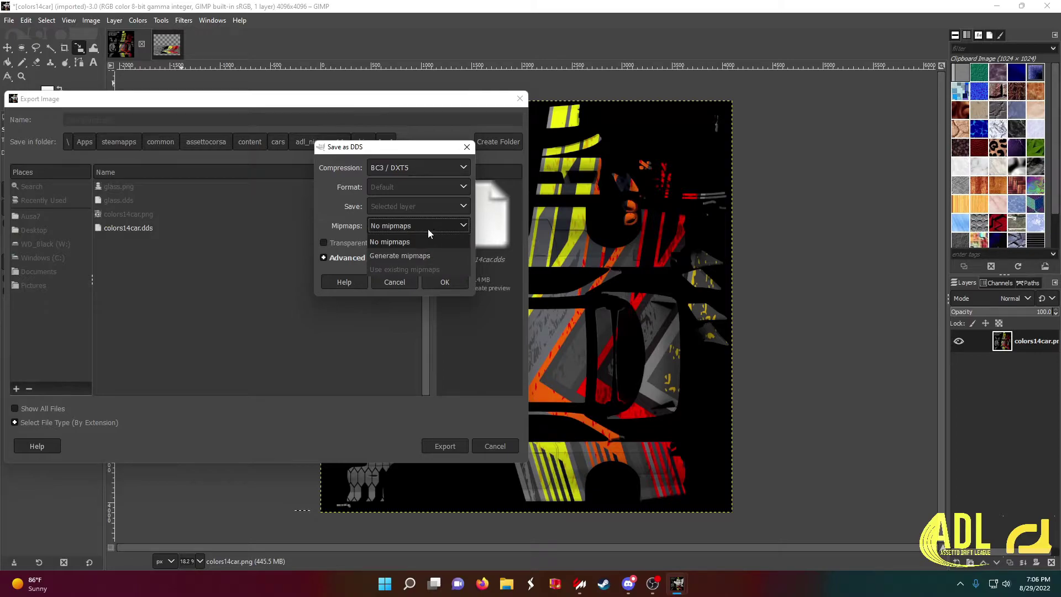
click(409, 258)
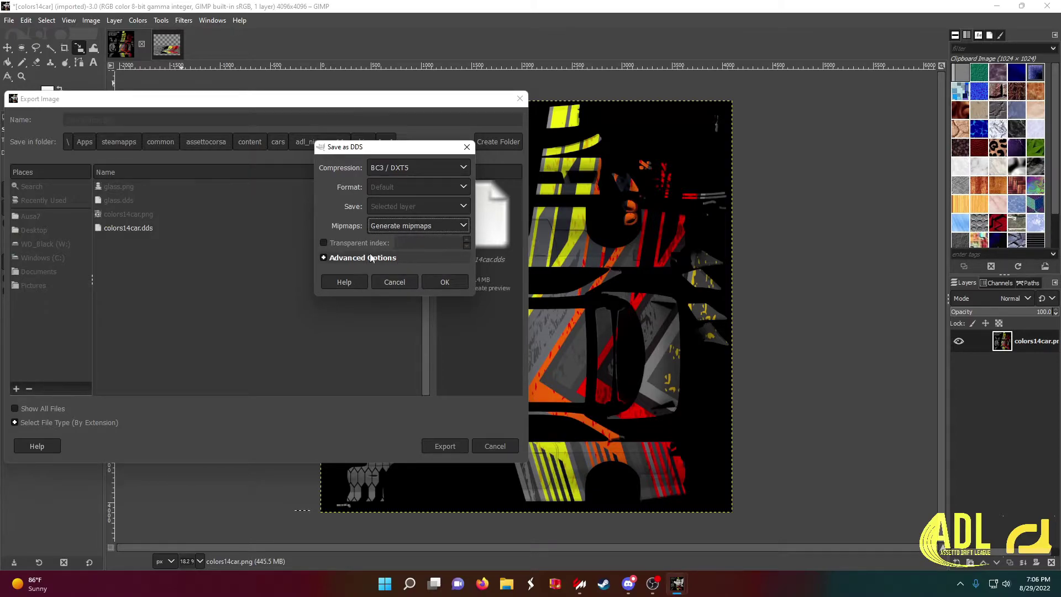
click(445, 281)
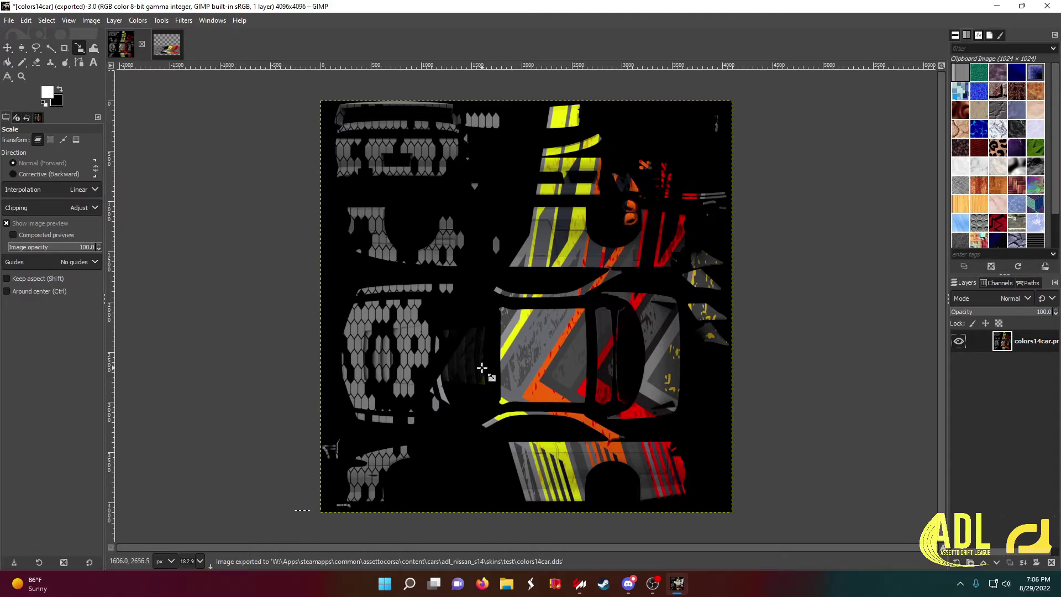
click(10, 21)
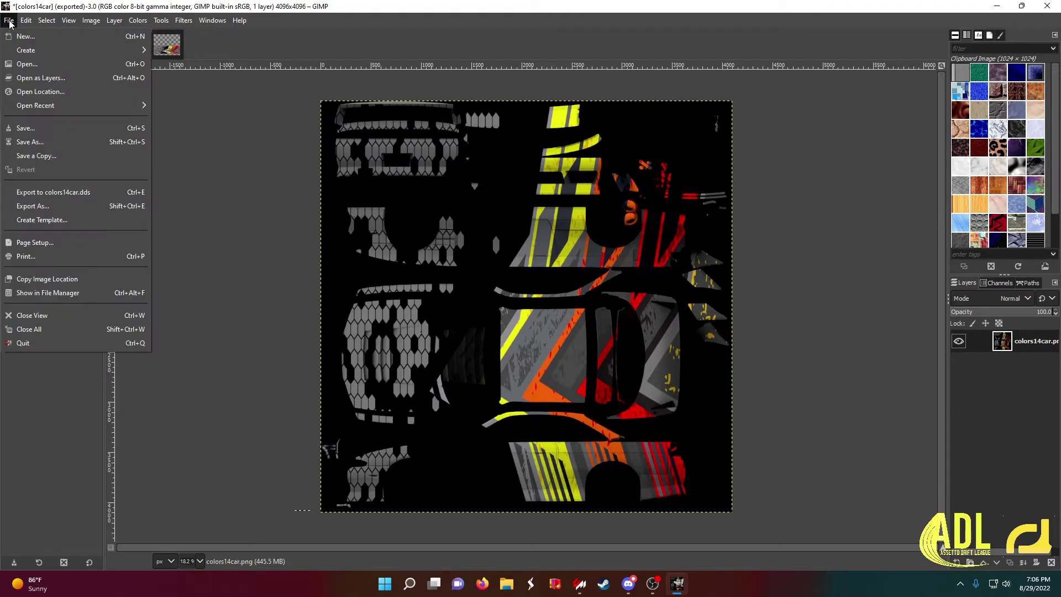
click(27, 64)
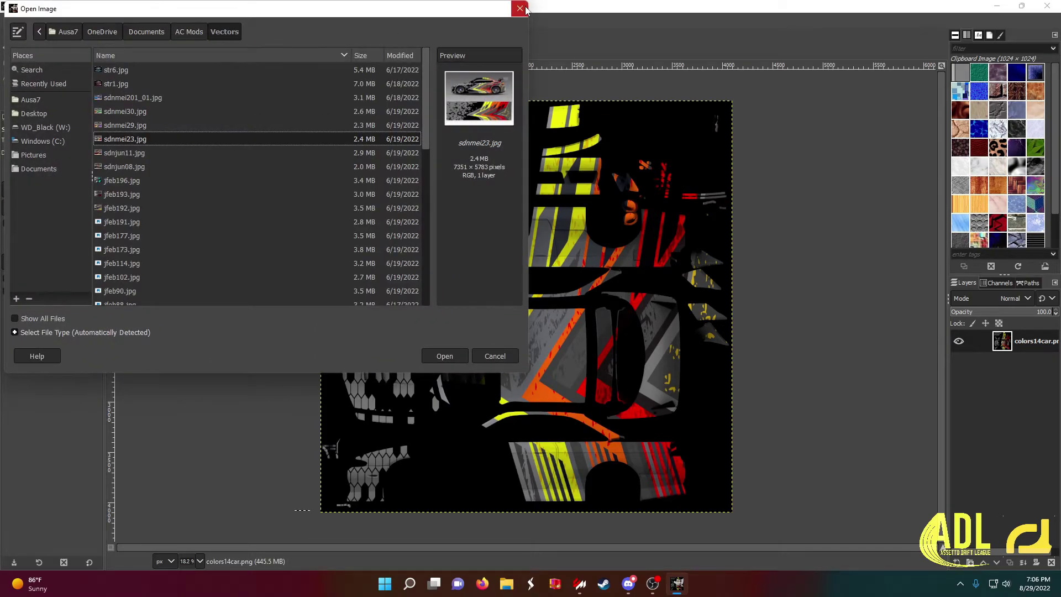
key(Return)
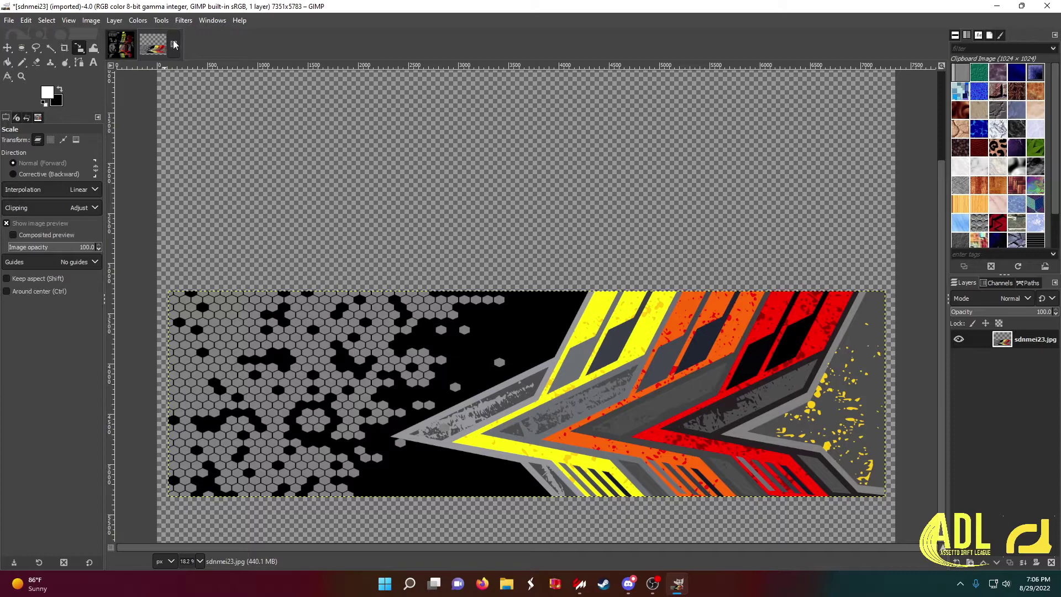
Step: Close the sdnmei23 image and discard its changes
click(174, 45)
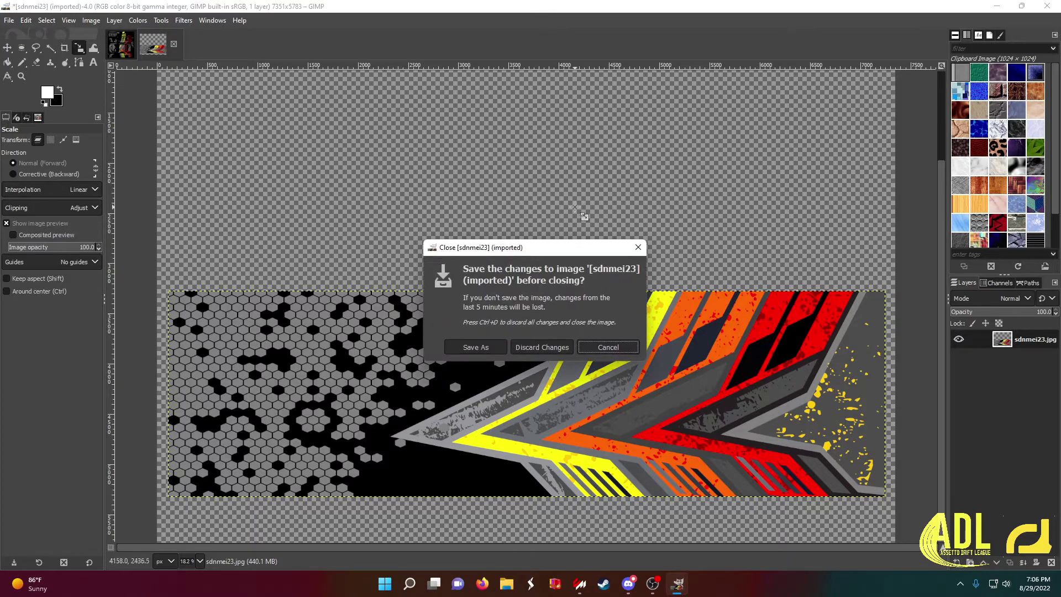
click(539, 350)
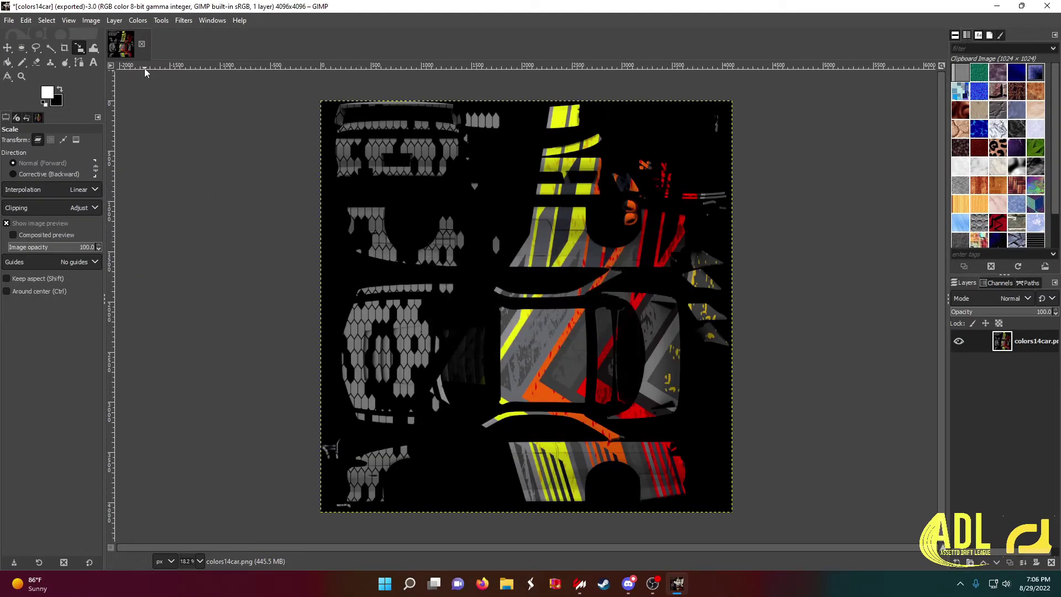
Step: Close the colors14car image and discard its changes
click(142, 44)
click(606, 358)
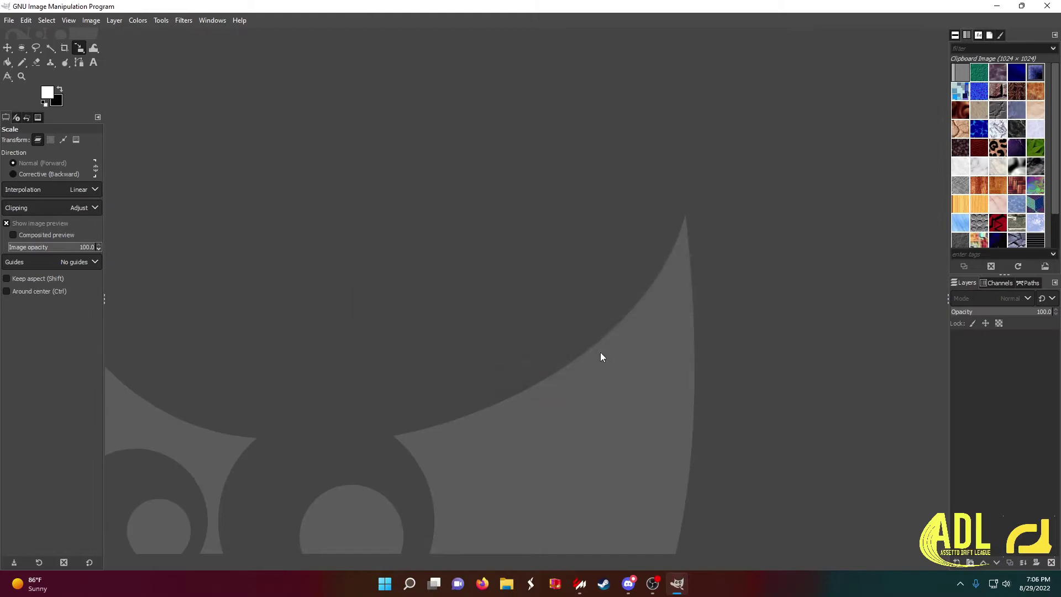
Step: Start opening an image and browse the WD_Black (W:) drive to Apps/steamapps/common/assettocorsa/content/cars
click(9, 20)
click(23, 64)
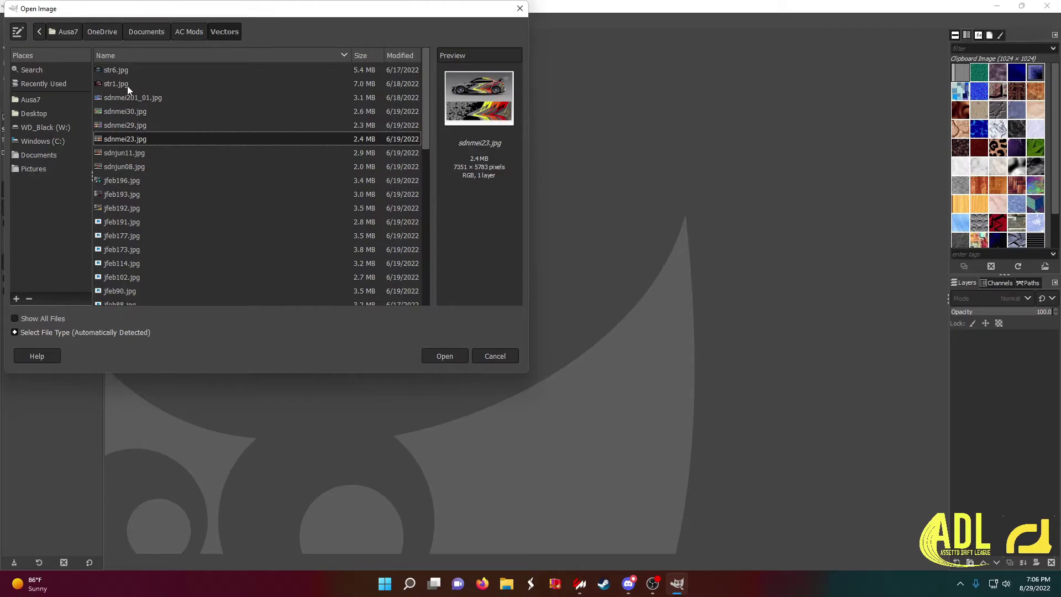
click(41, 128)
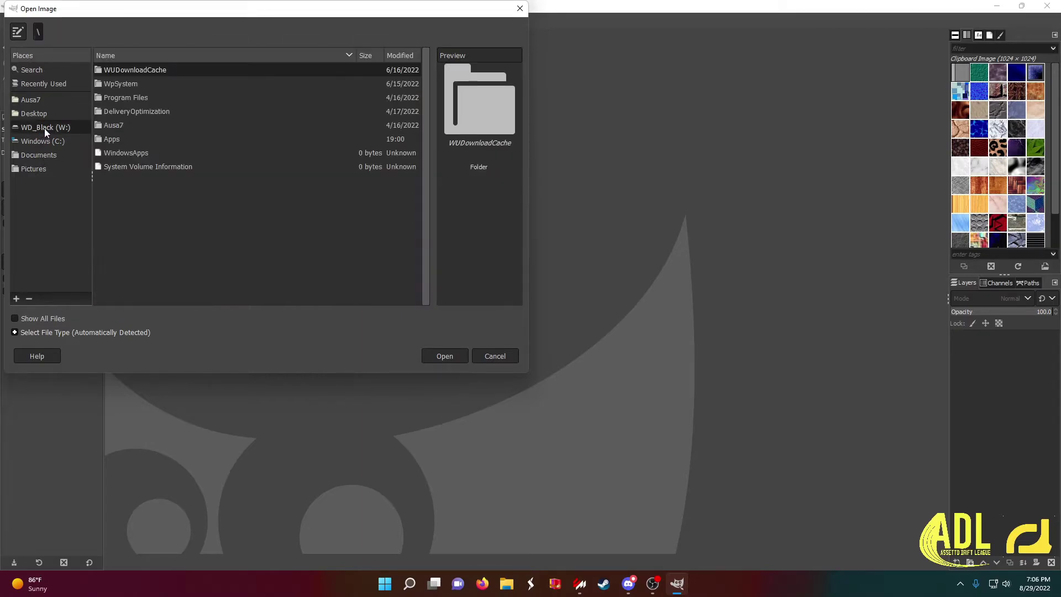
double_click(118, 142)
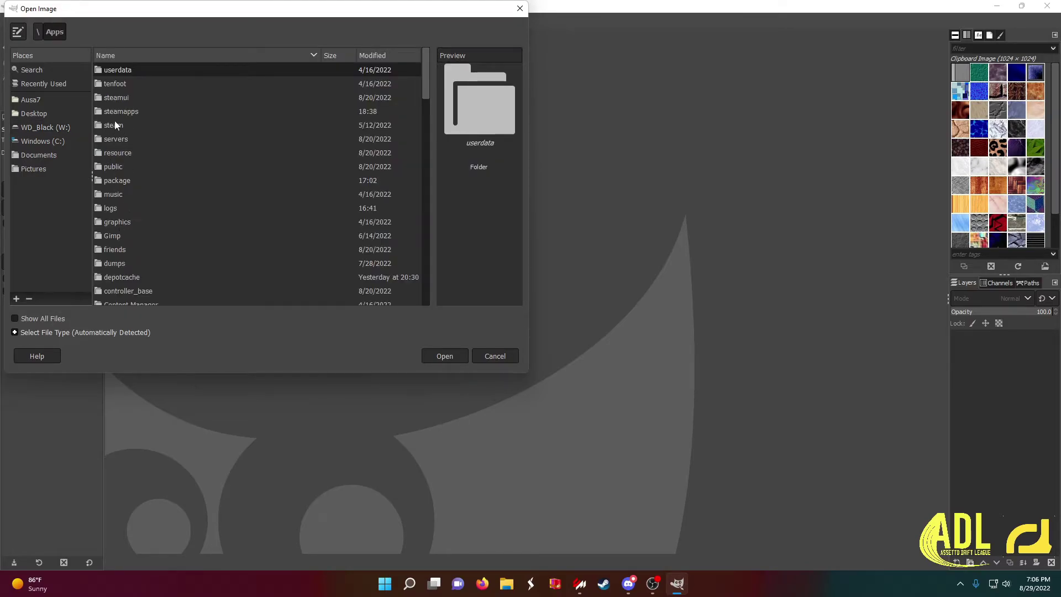
double_click(120, 112)
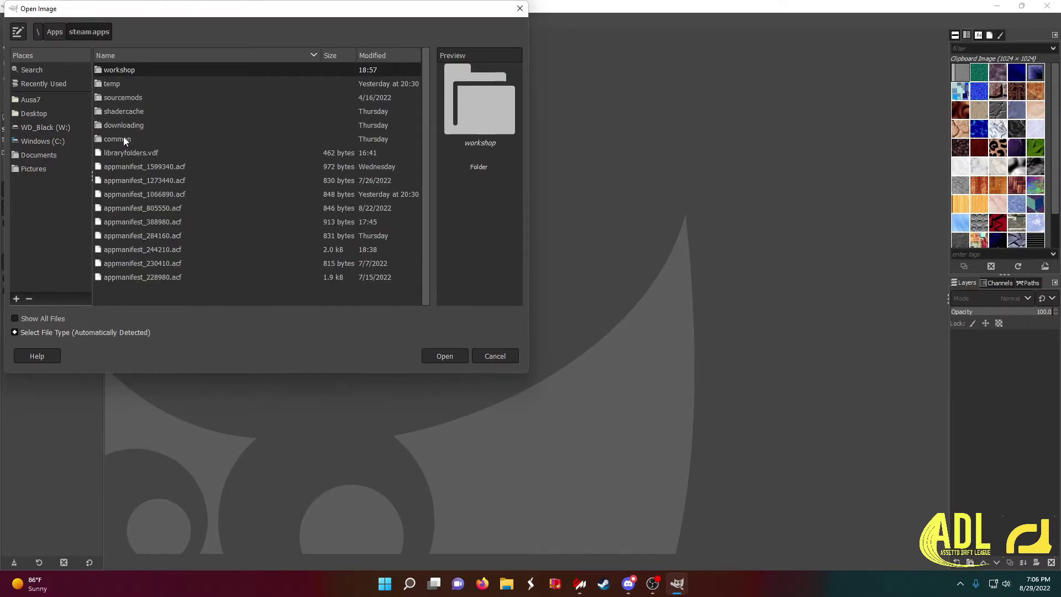
double_click(124, 138)
double_click(131, 180)
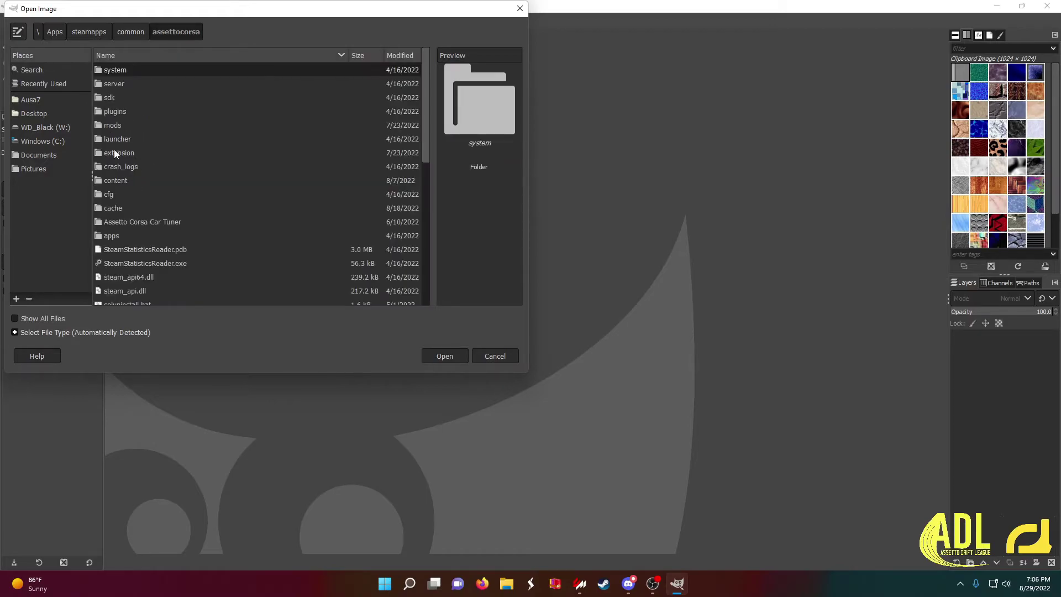
double_click(115, 182)
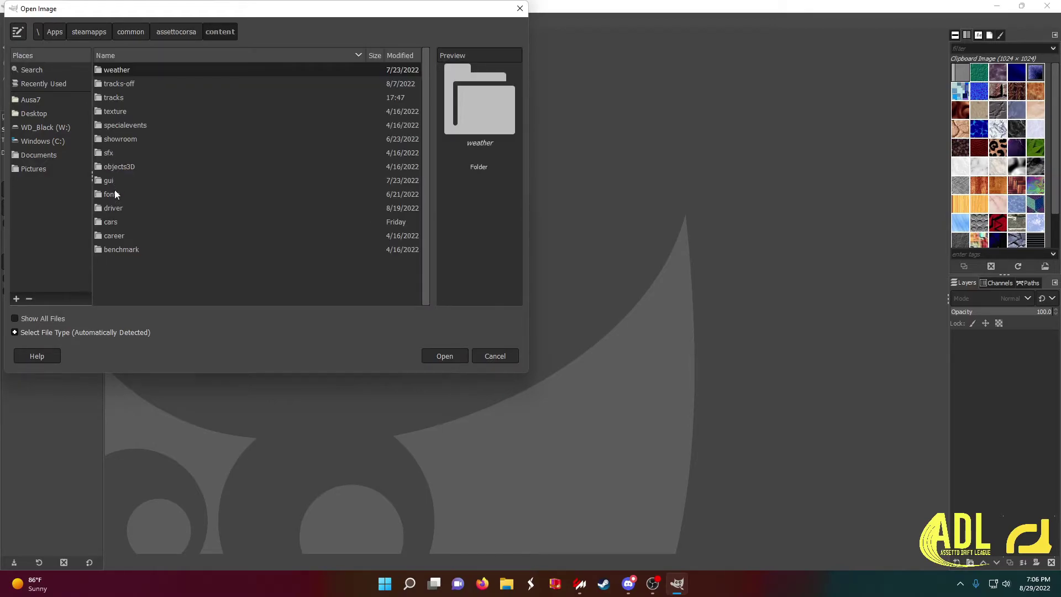
double_click(115, 224)
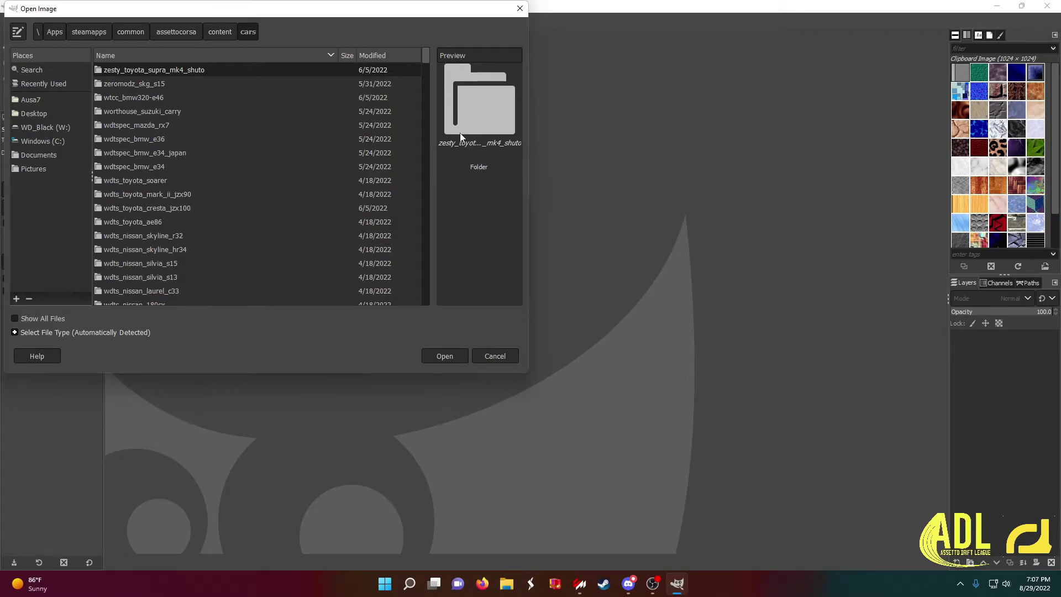
Step: Open glass.png from the test skin folder of the adl_nissan_s14 car
drag(427, 60, 427, 266)
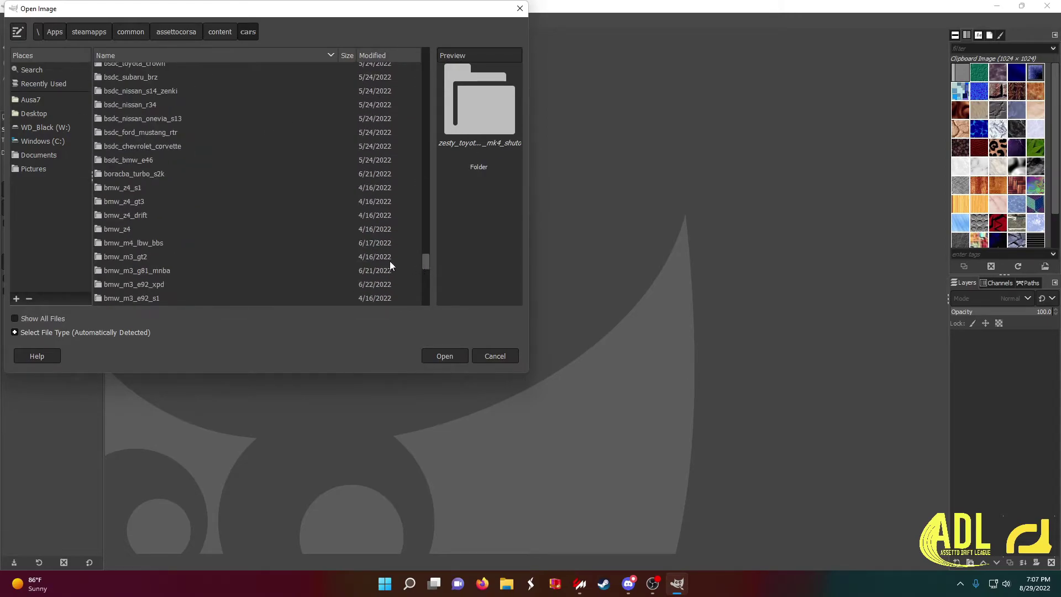
scroll(177, 196, down, 10)
scroll(184, 187, down, 10)
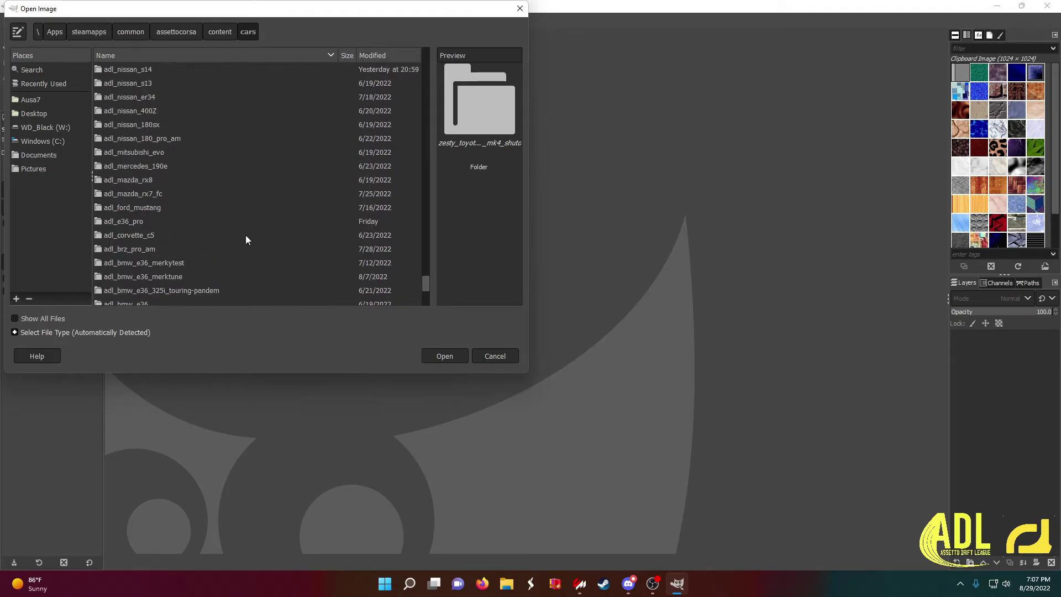
scroll(199, 230, up, 1)
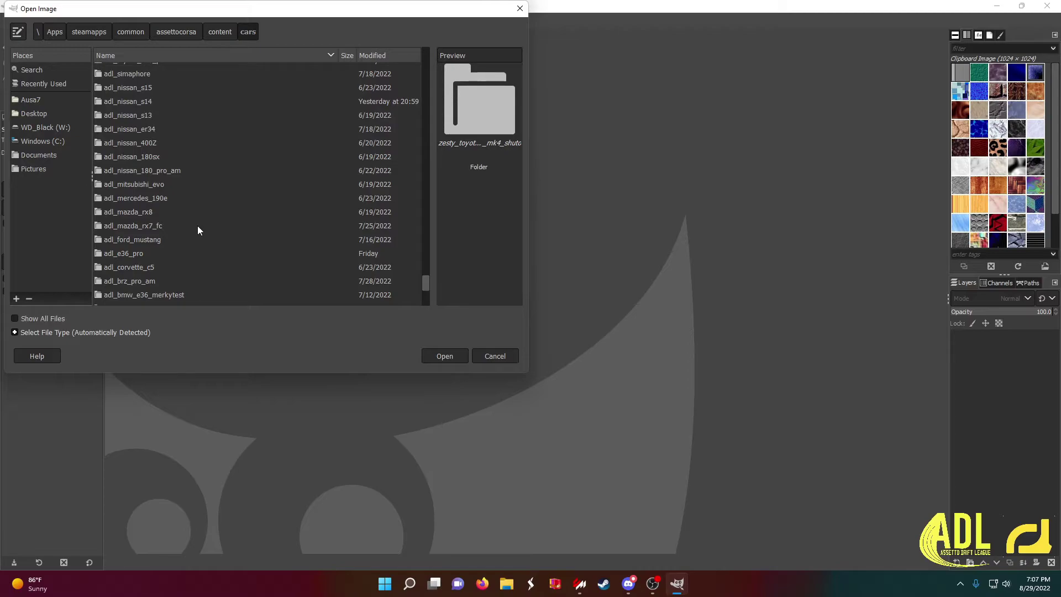
scroll(199, 230, up, 1)
click(129, 136)
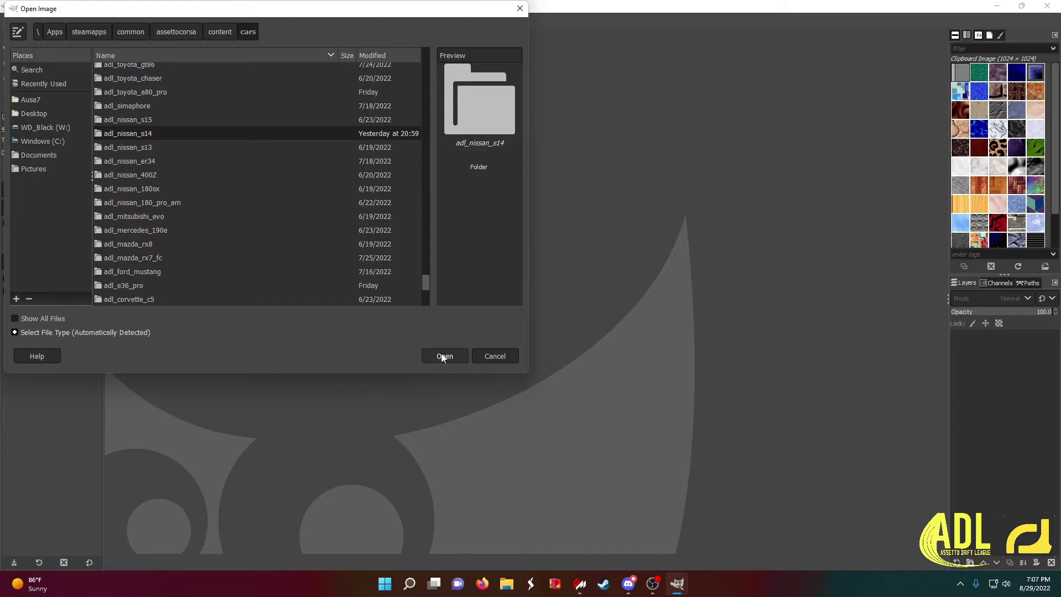
double_click(147, 135)
click(111, 111)
click(134, 153)
click(115, 111)
double_click(115, 111)
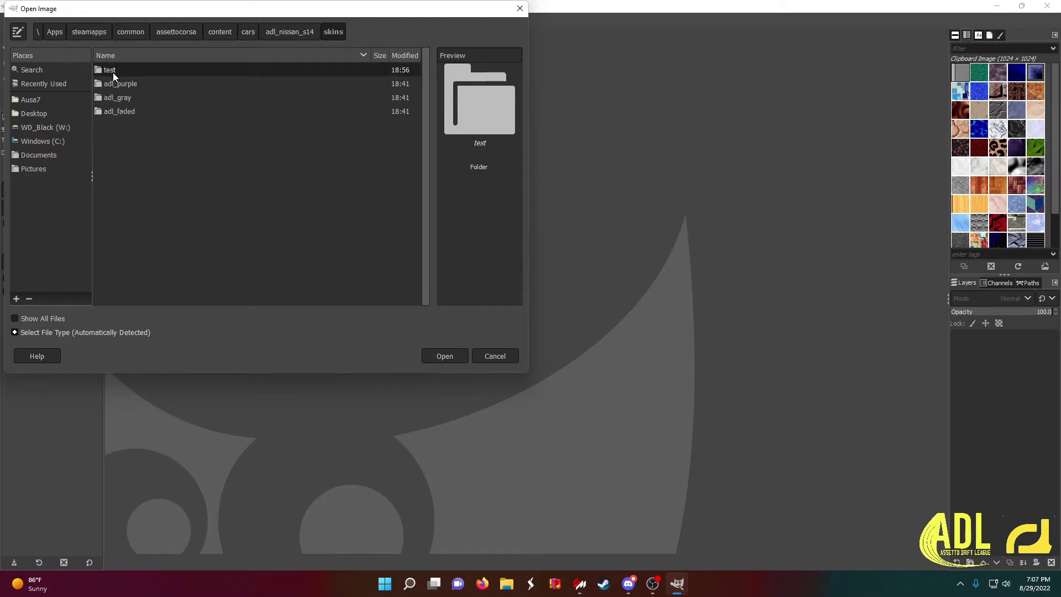
double_click(113, 72)
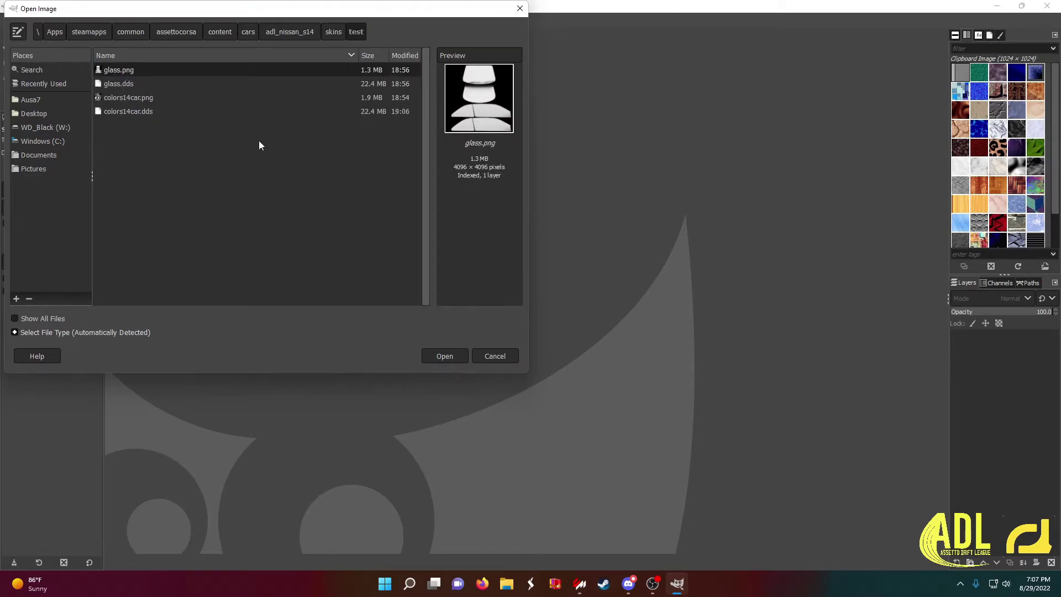
click(453, 357)
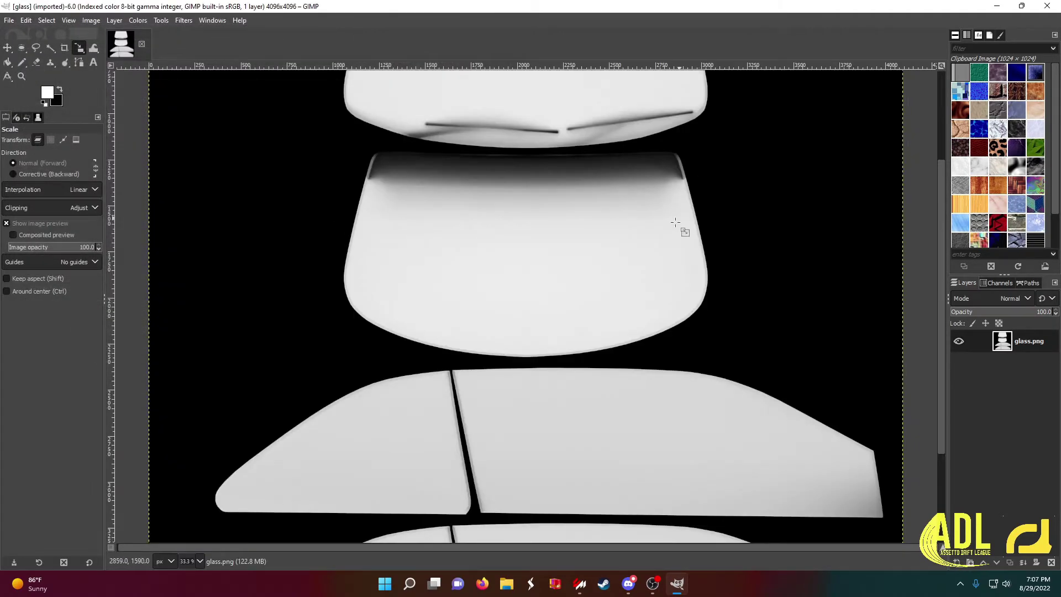
Step: Convert the glass image from indexed color to RGB mode
click(94, 21)
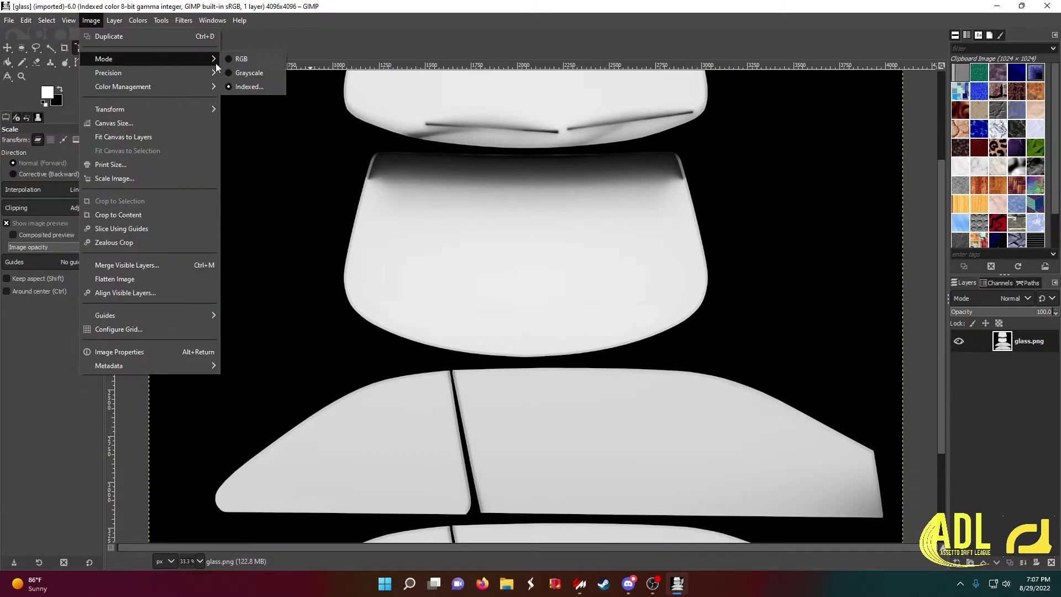
click(241, 59)
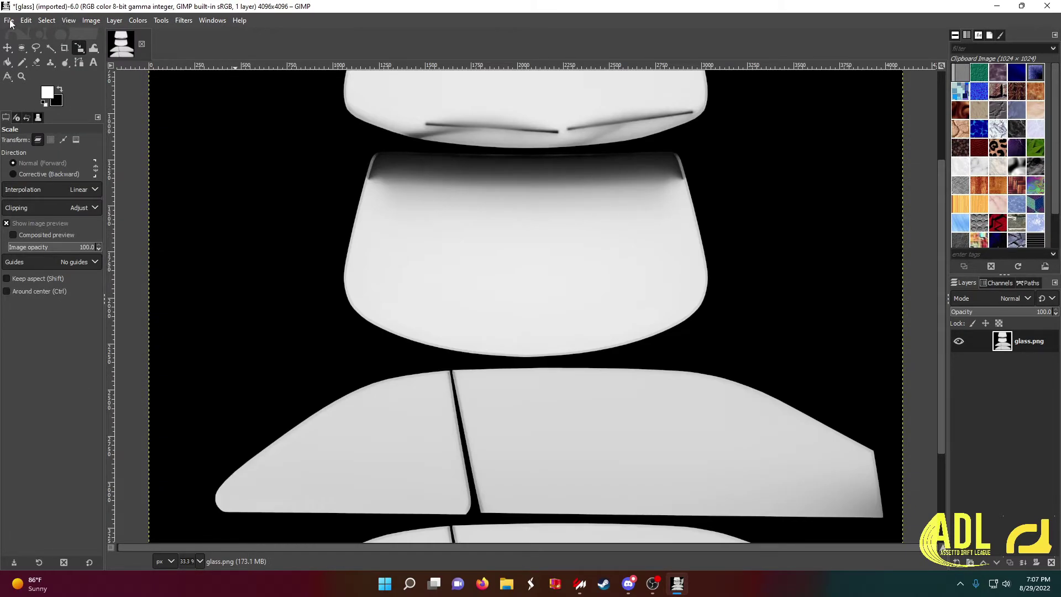
click(81, 21)
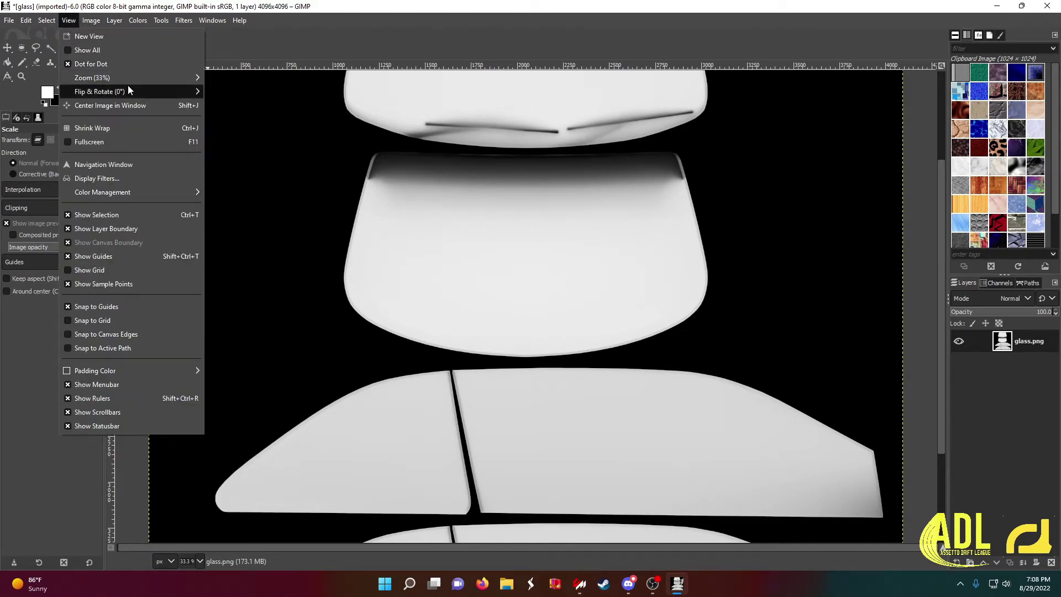
mouse_move(161, 78)
click(233, 91)
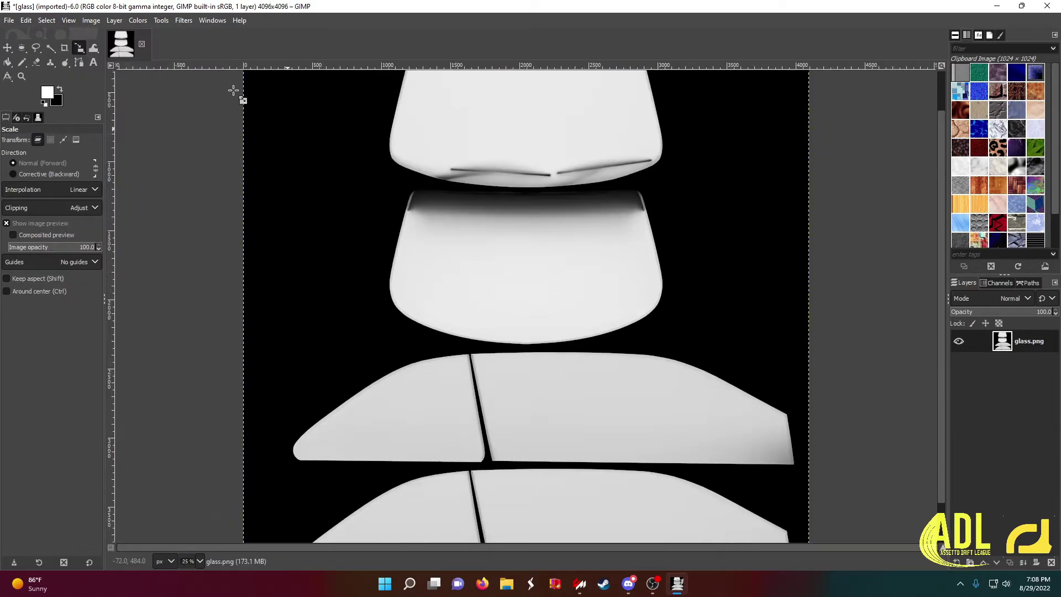
click(67, 20)
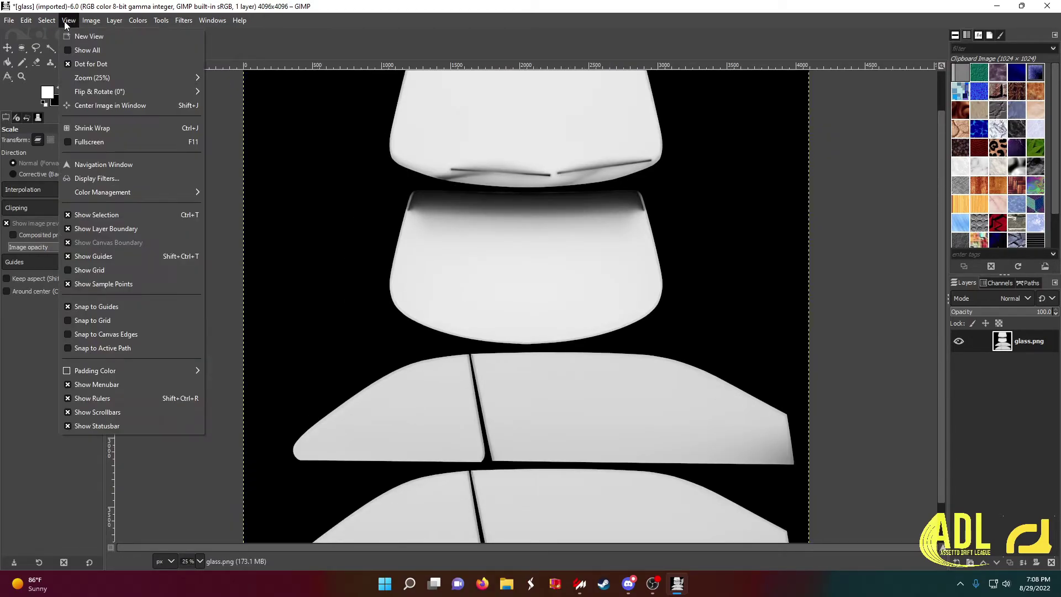
mouse_move(139, 79)
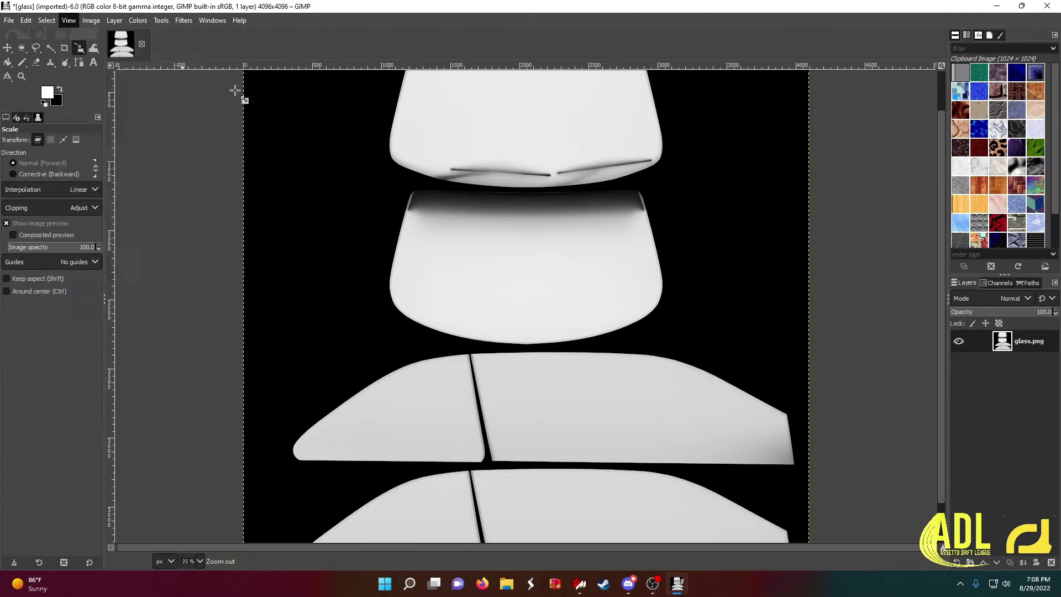
click(234, 90)
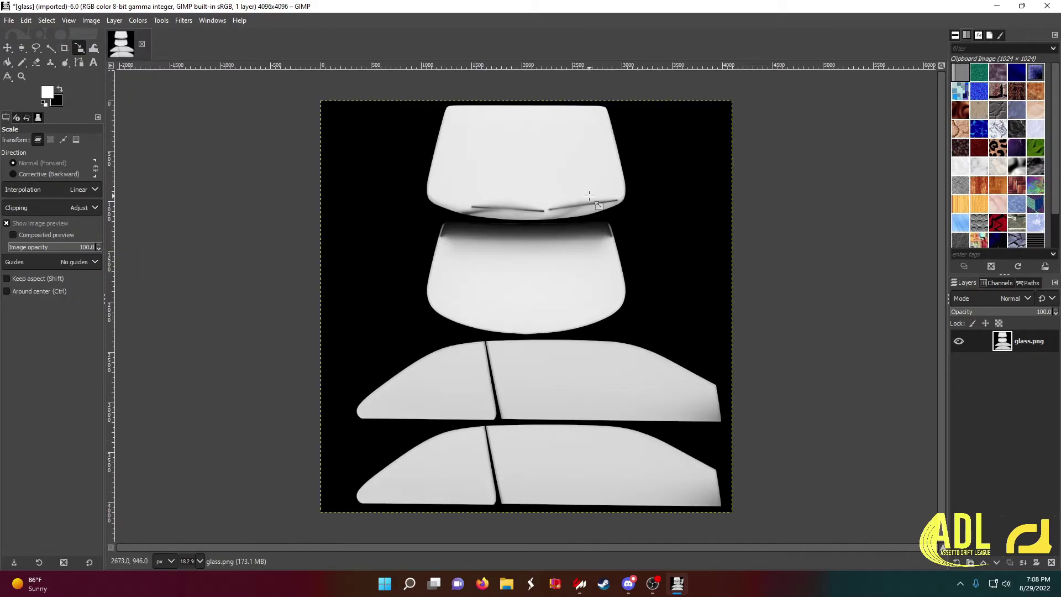
Step: Open the ADL logo image Untitled.png from the Saved Pictures folder
click(10, 21)
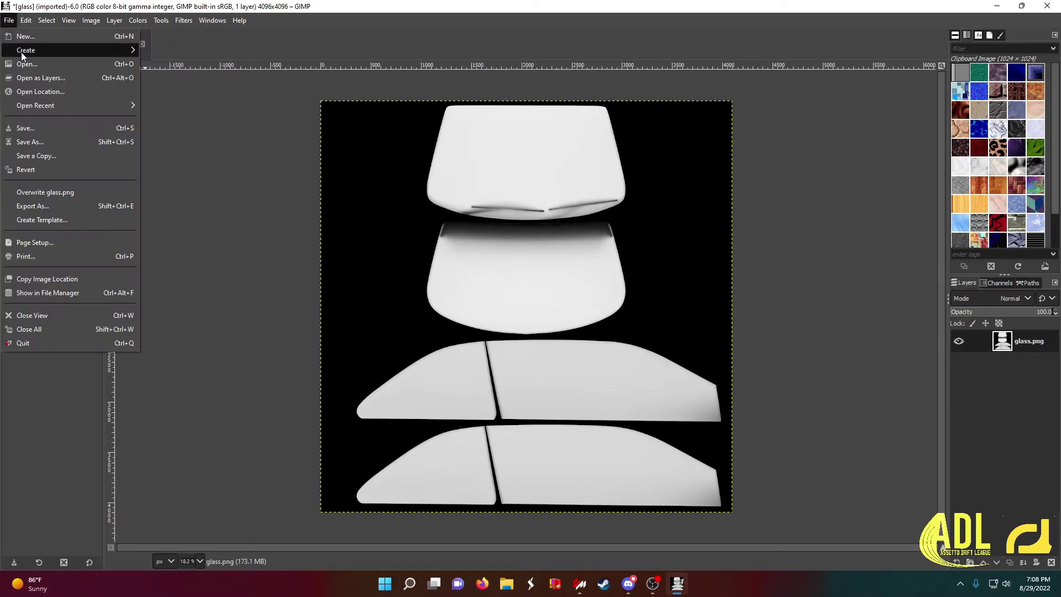
click(31, 69)
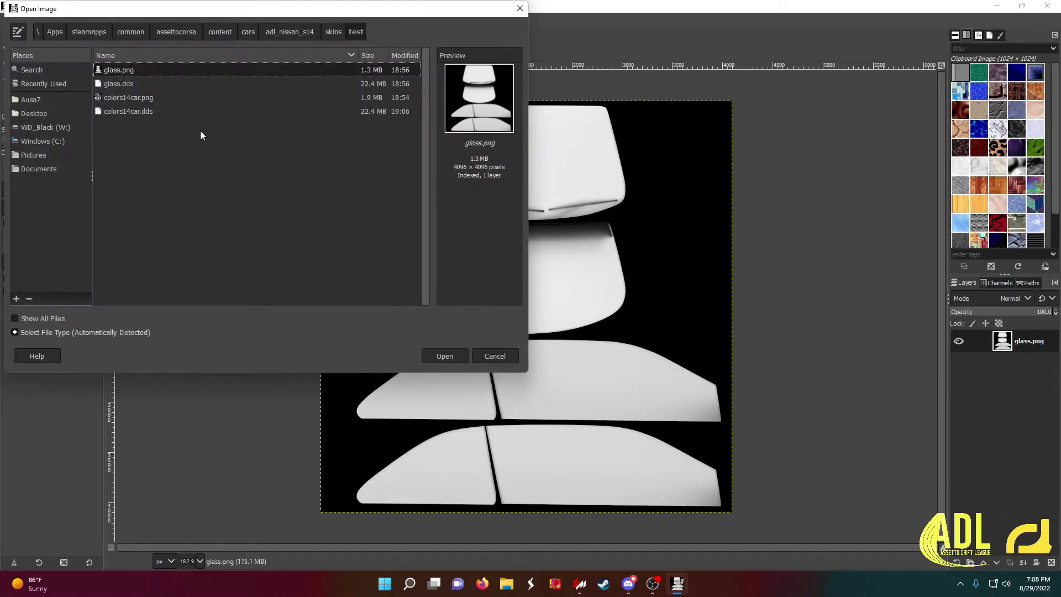
click(43, 168)
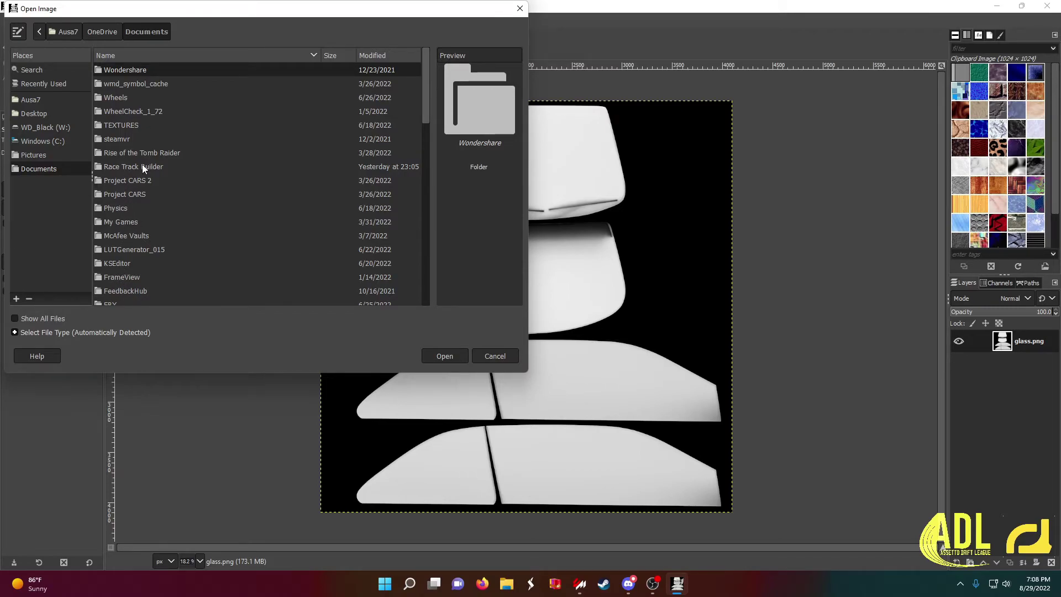
scroll(140, 165, down, 4)
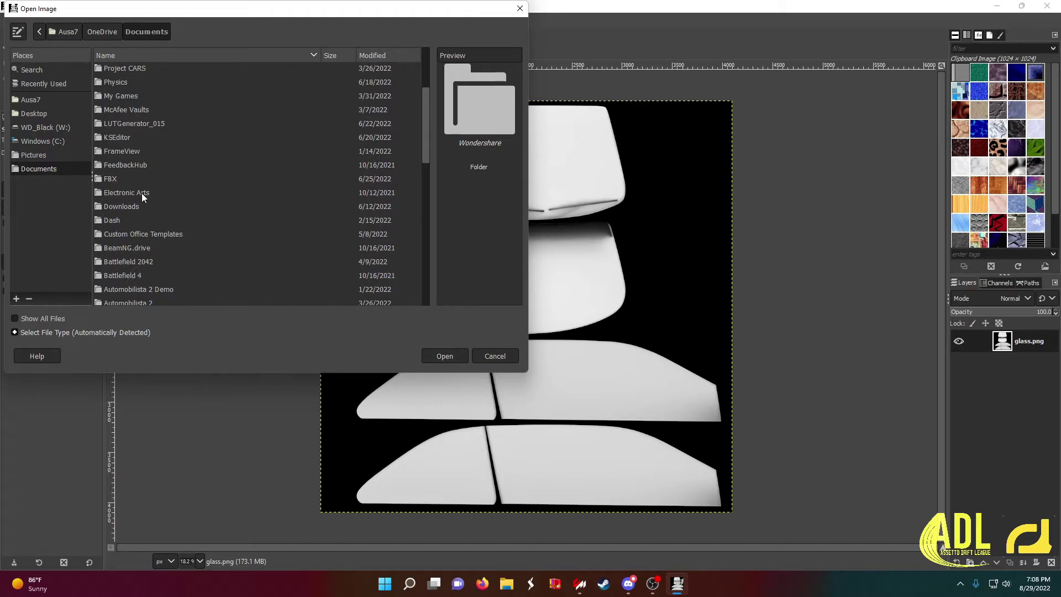
scroll(141, 193, up, 3)
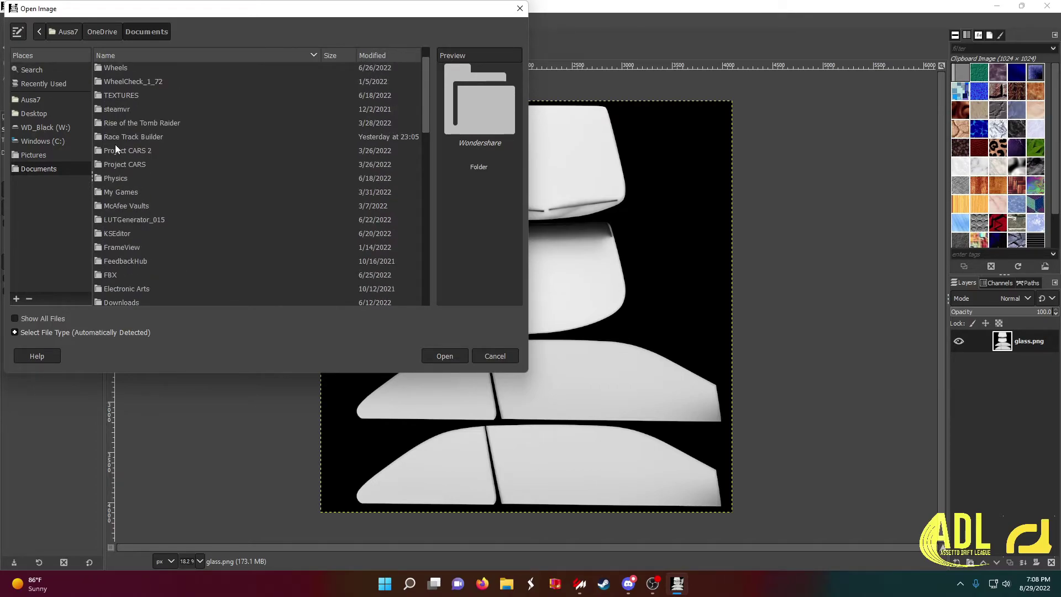
scroll(121, 132, up, 1)
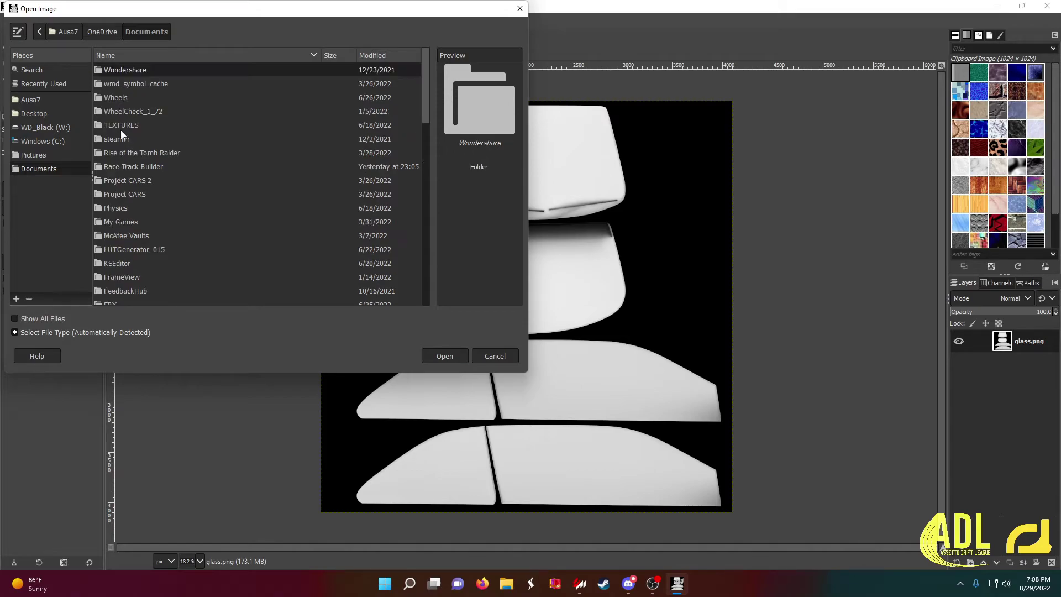
click(38, 156)
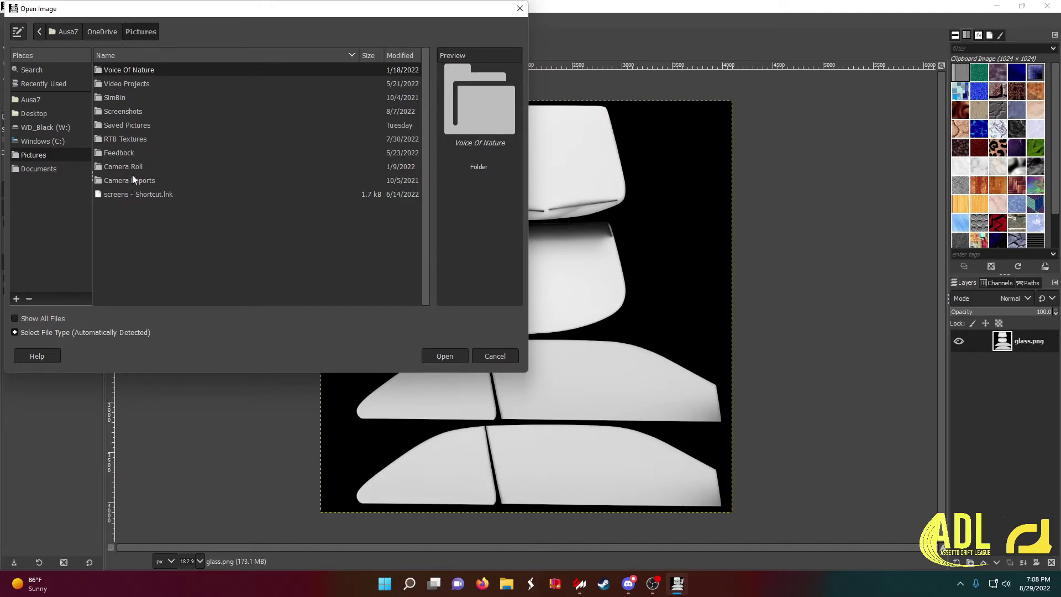
double_click(130, 125)
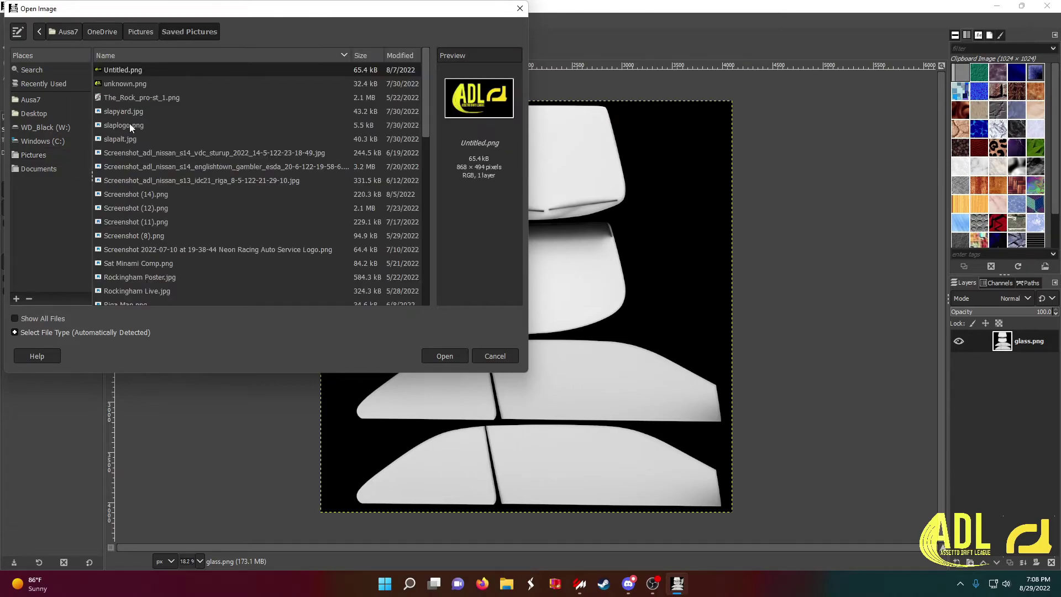
click(449, 356)
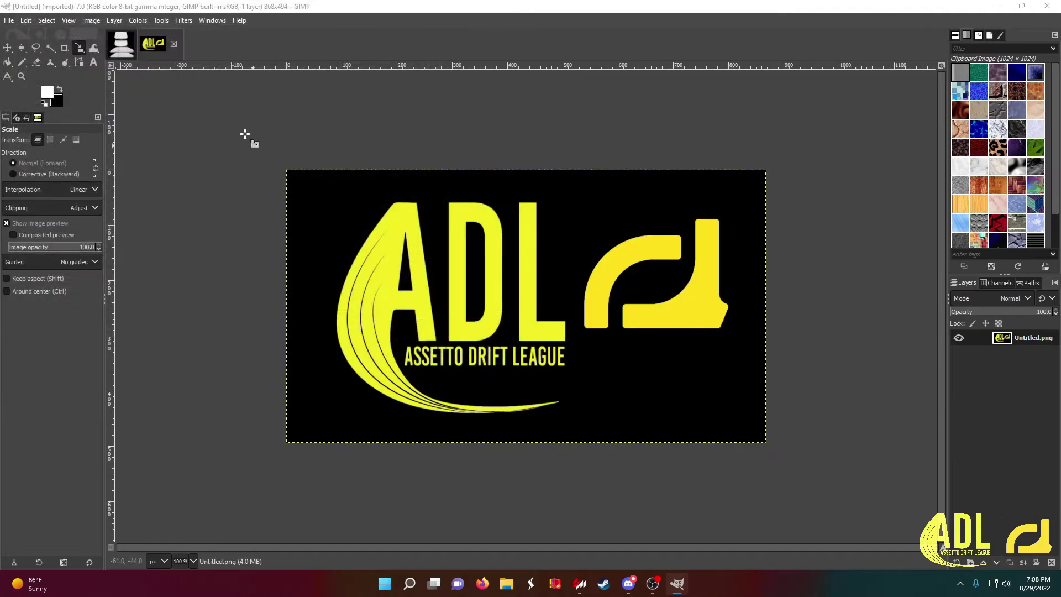
Step: Copy the ADL logo layer from Untitled.png and paste it into the glass image
right_click(594, 316)
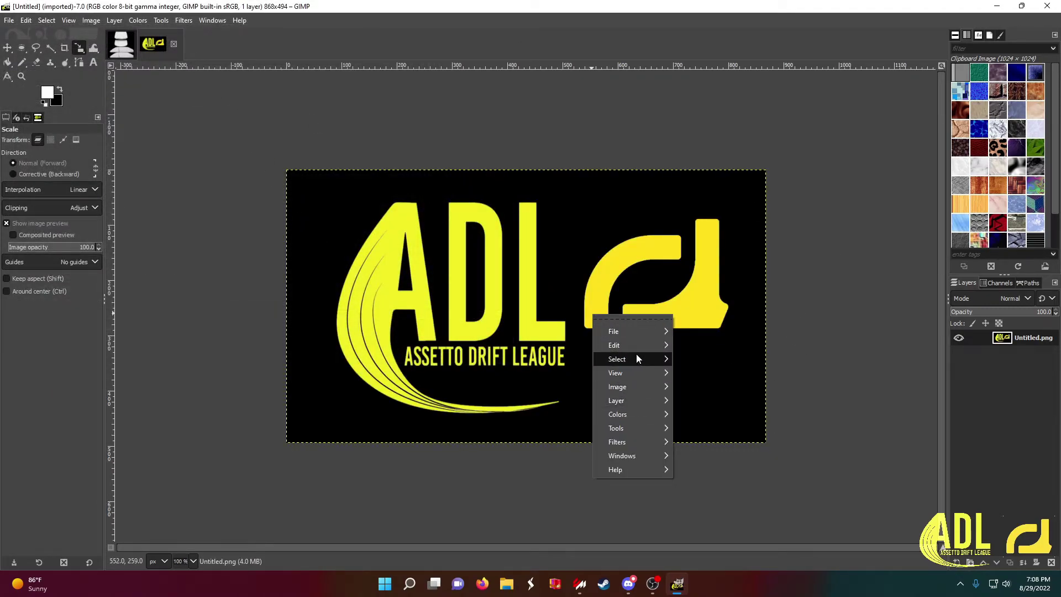
mouse_move(636, 351)
click(727, 291)
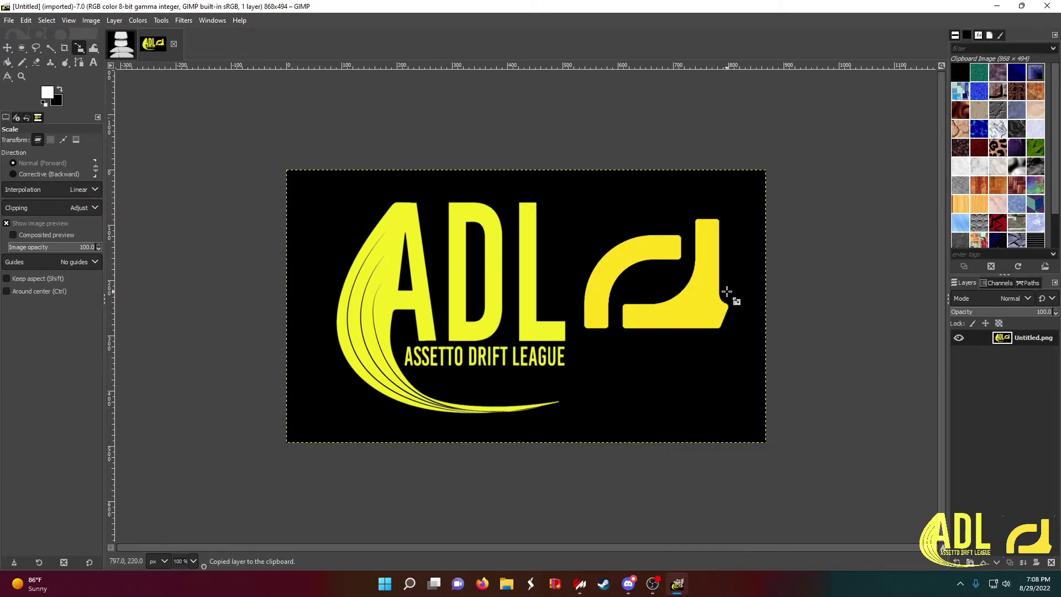
click(123, 47)
right_click(467, 266)
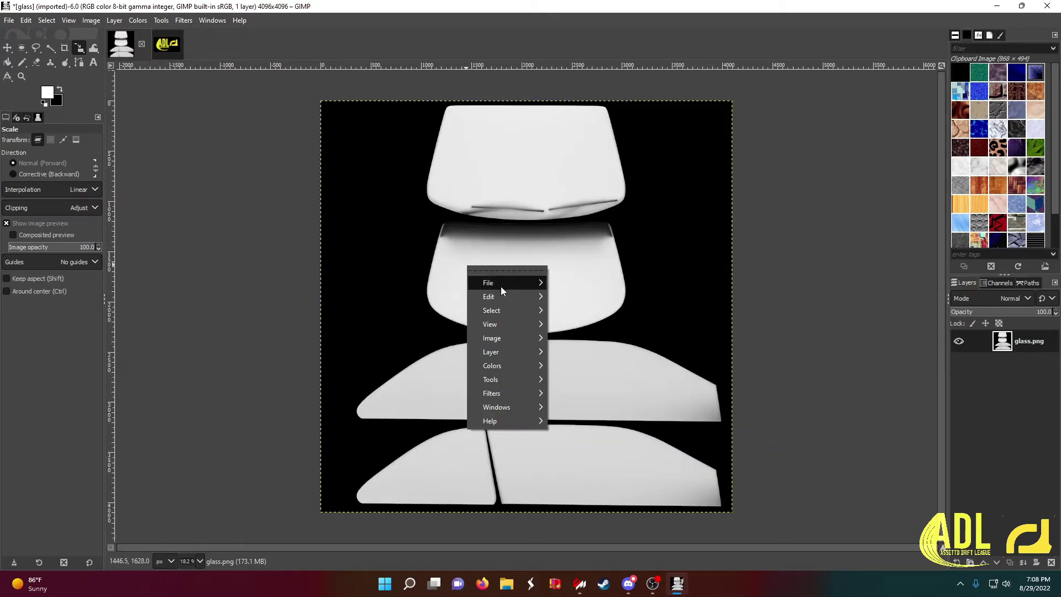
mouse_move(506, 297)
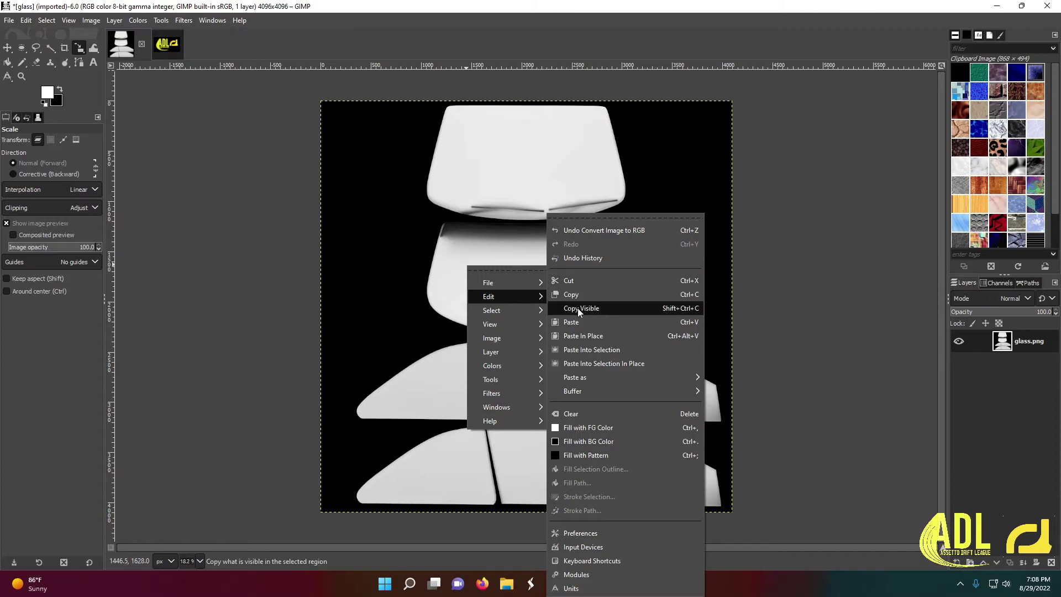
click(579, 323)
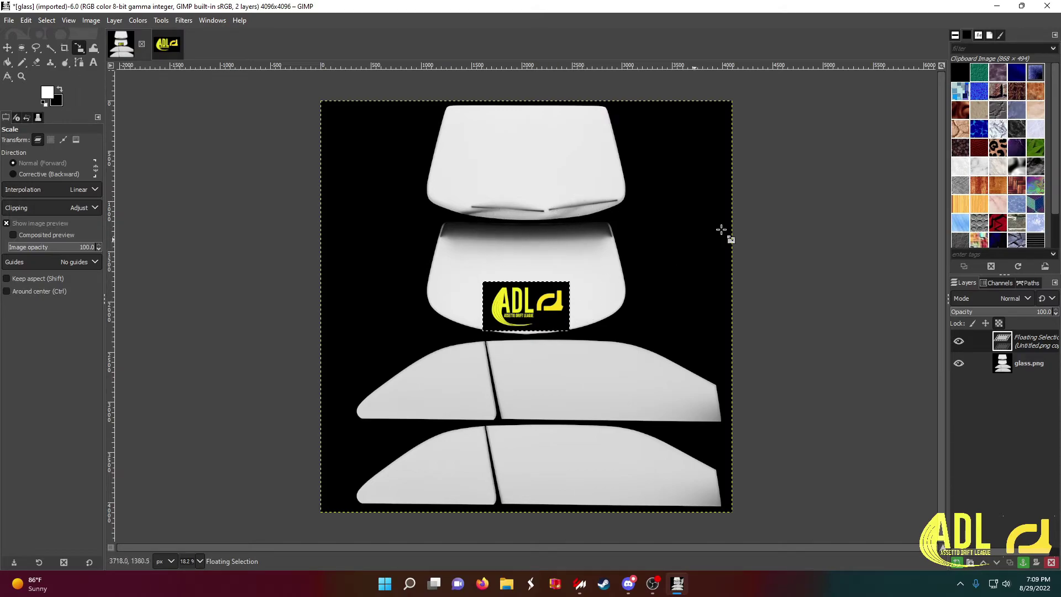
Step: Stretch the pasted logo into a 2447 × 340 px banner across the upper part of the topmost glass panel
click(660, 304)
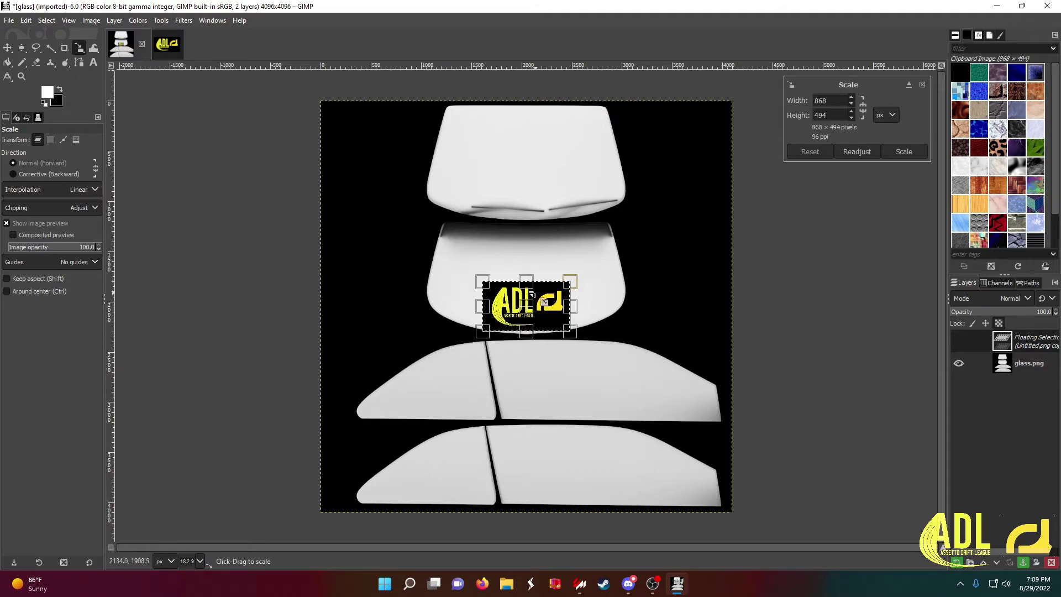
drag(571, 305, 566, 132)
key(m)
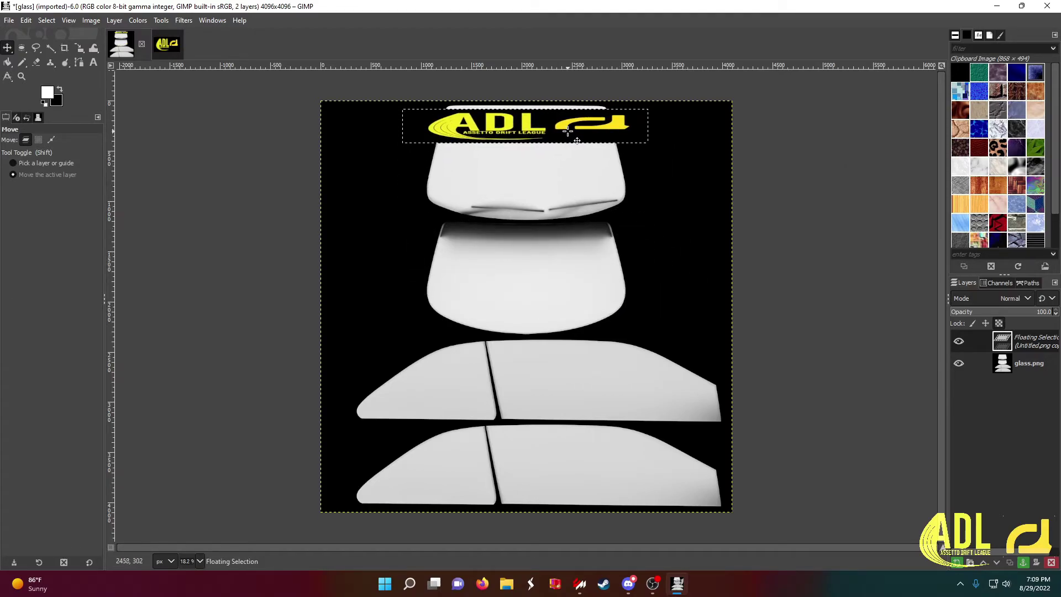
Step: Scale the logo banner down to 1892 × 214 px and nudge it up along the topmost glass panel's upper edge
key(shift+s)
click(634, 133)
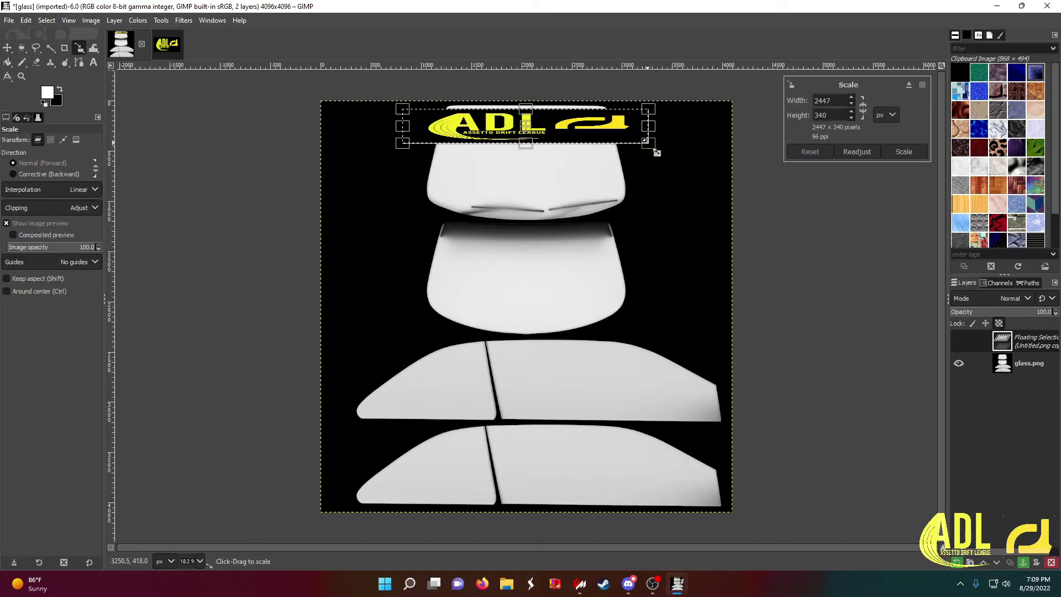
drag(657, 154, 614, 138)
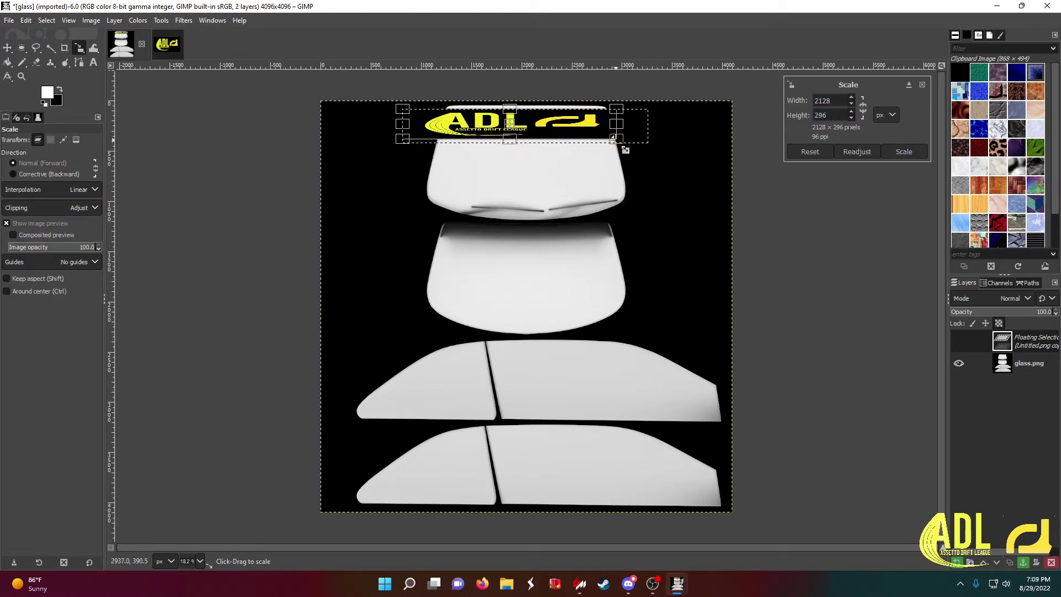
drag(405, 137, 428, 128)
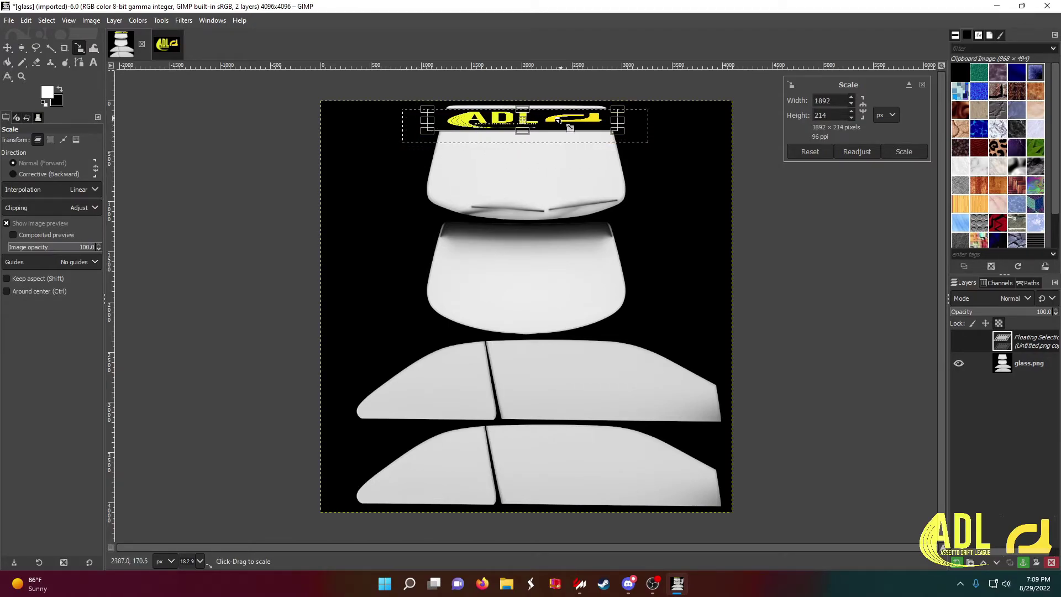
key(Return)
key(m)
drag(546, 121, 546, 118)
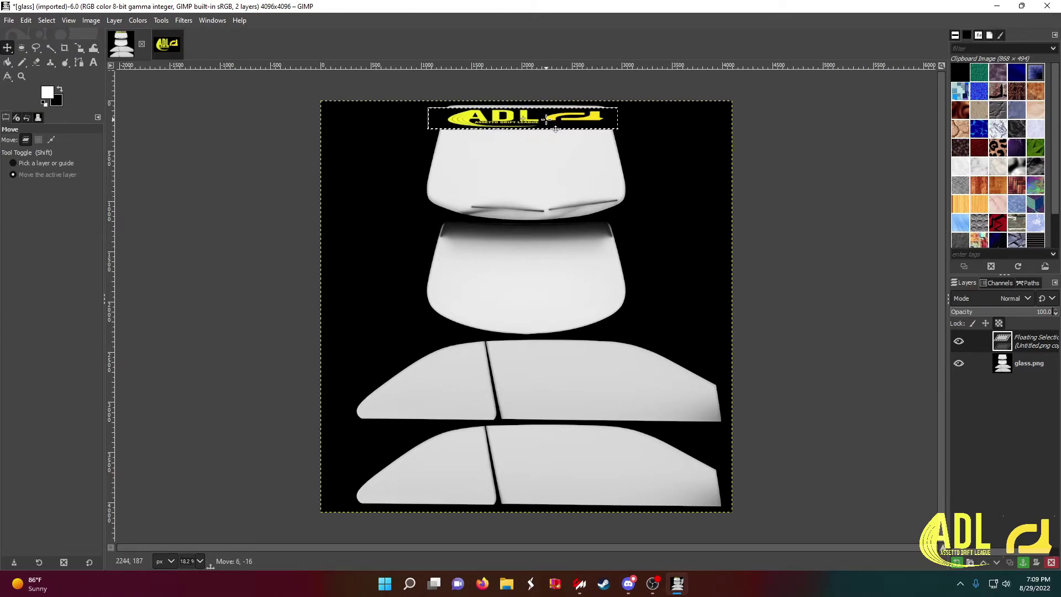
drag(546, 119, 546, 118)
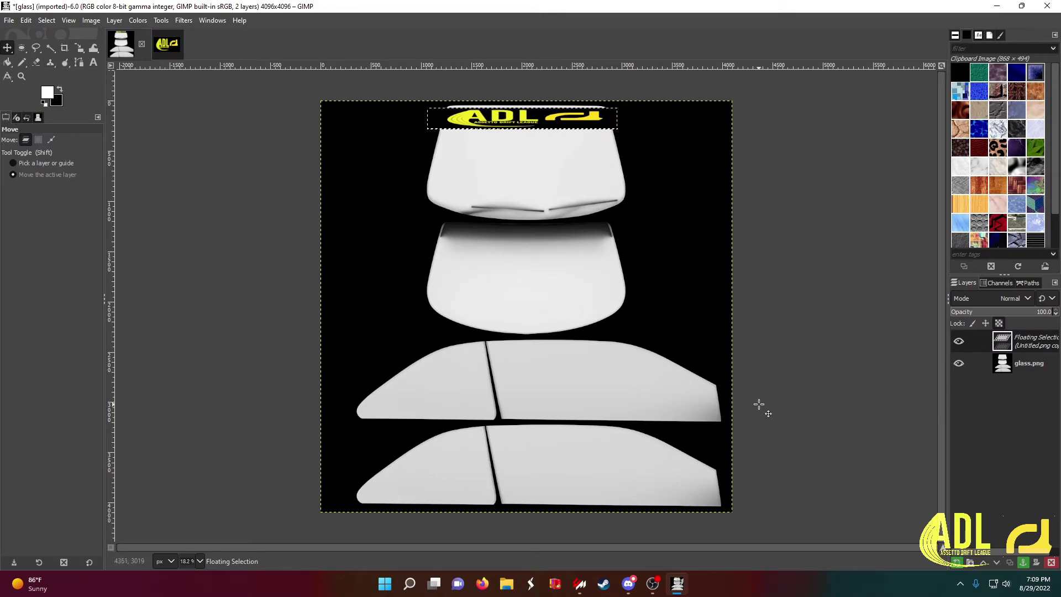
Step: Set the floating logo's blend mode to Multiply and anchor it to the glass.png layer
click(1020, 298)
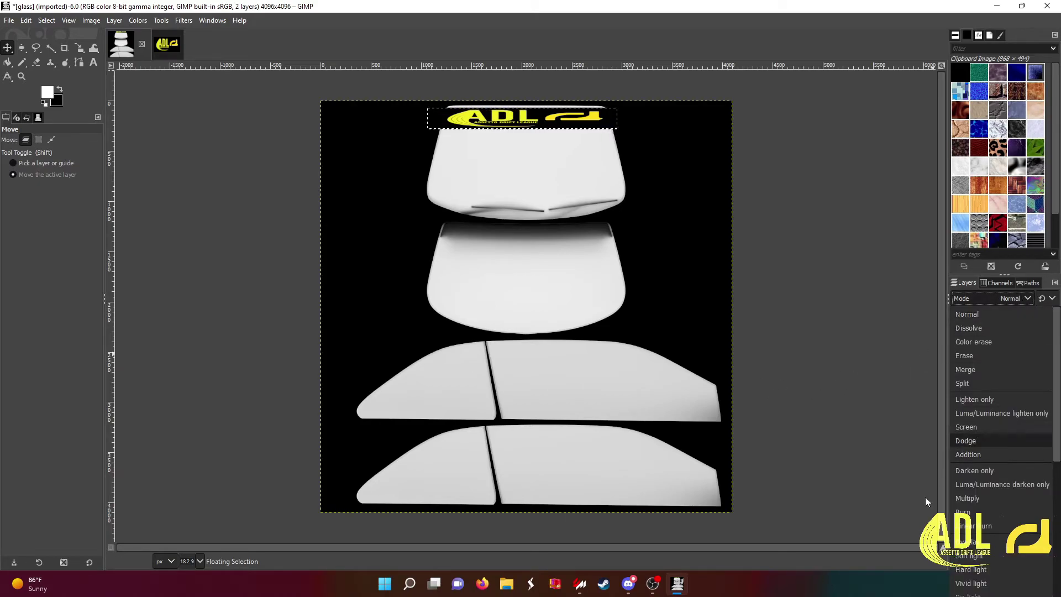
click(970, 500)
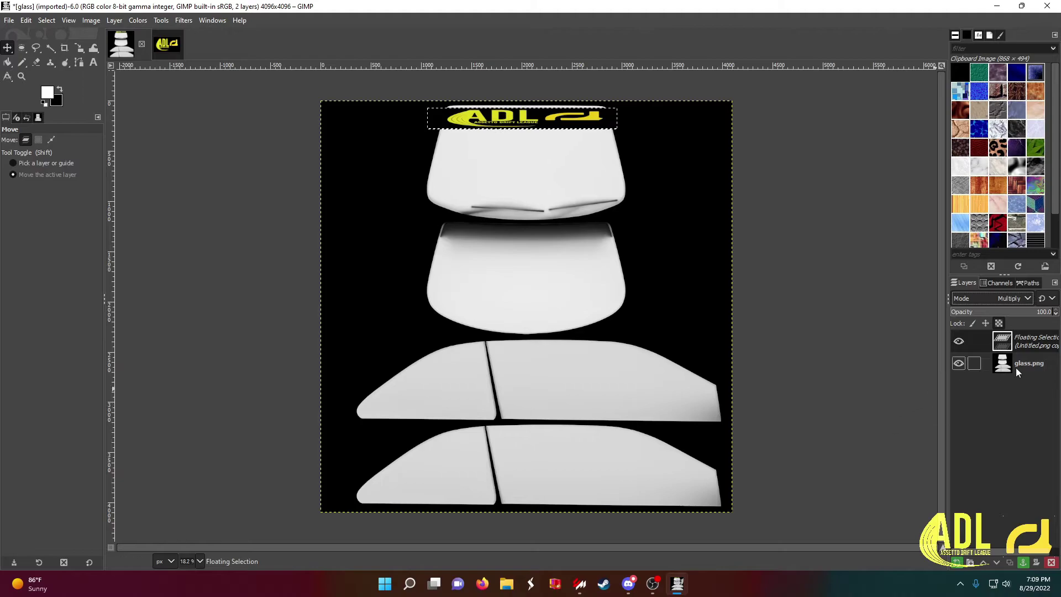
right_click(1025, 343)
click(954, 143)
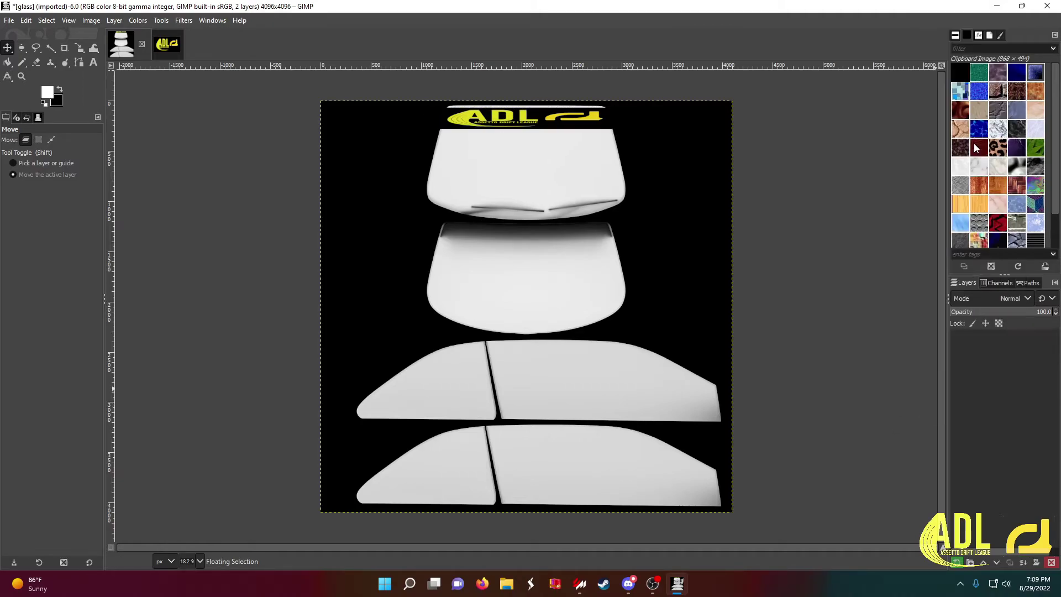
Step: Export the image over glass.dds in the test skin folder with BC3 / DXT5 compression and generated mipmaps
click(9, 20)
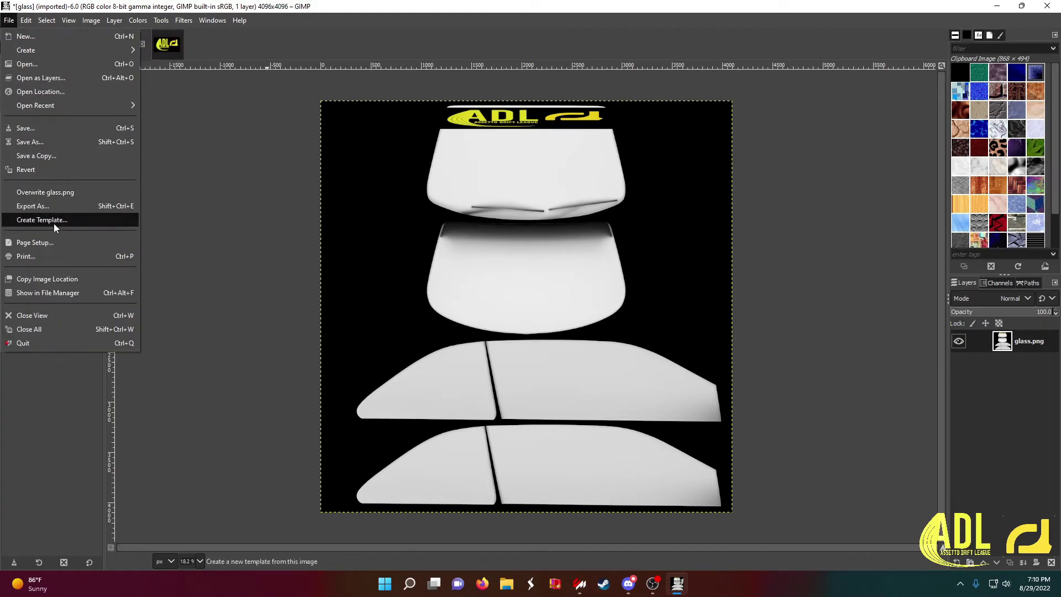
click(49, 207)
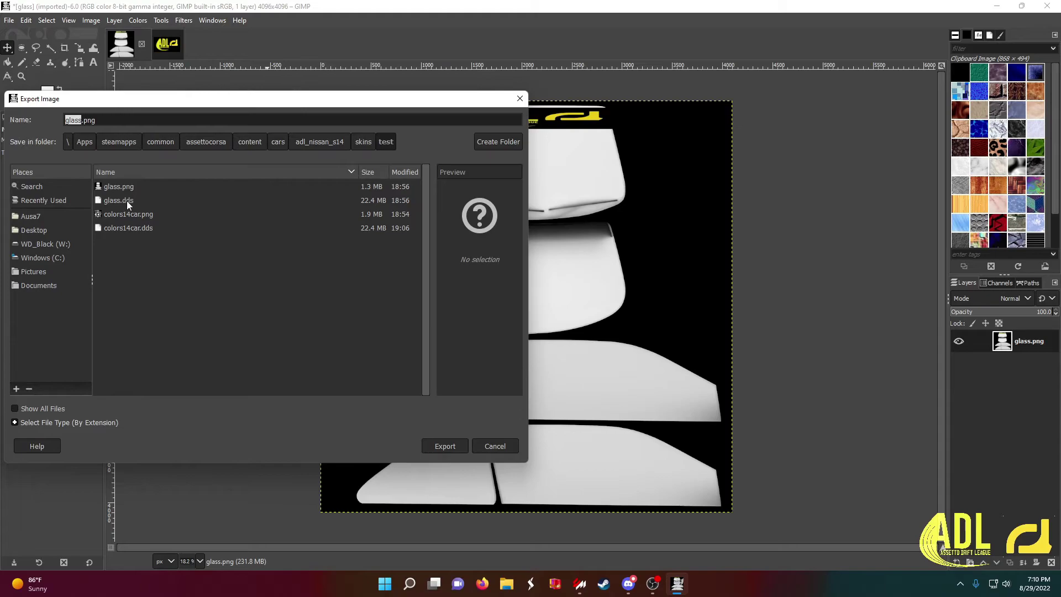
click(127, 199)
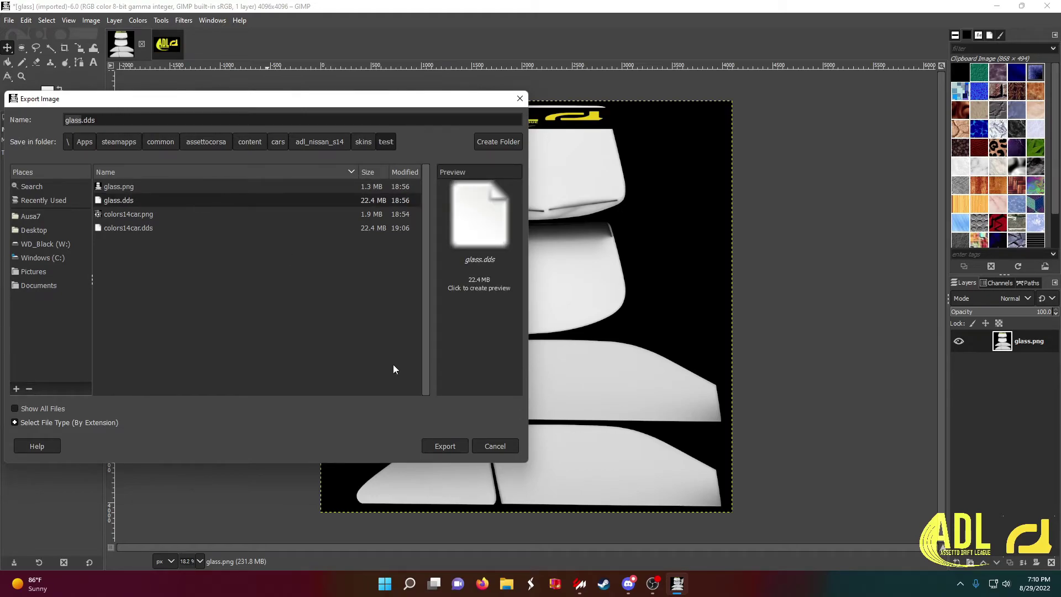
click(452, 449)
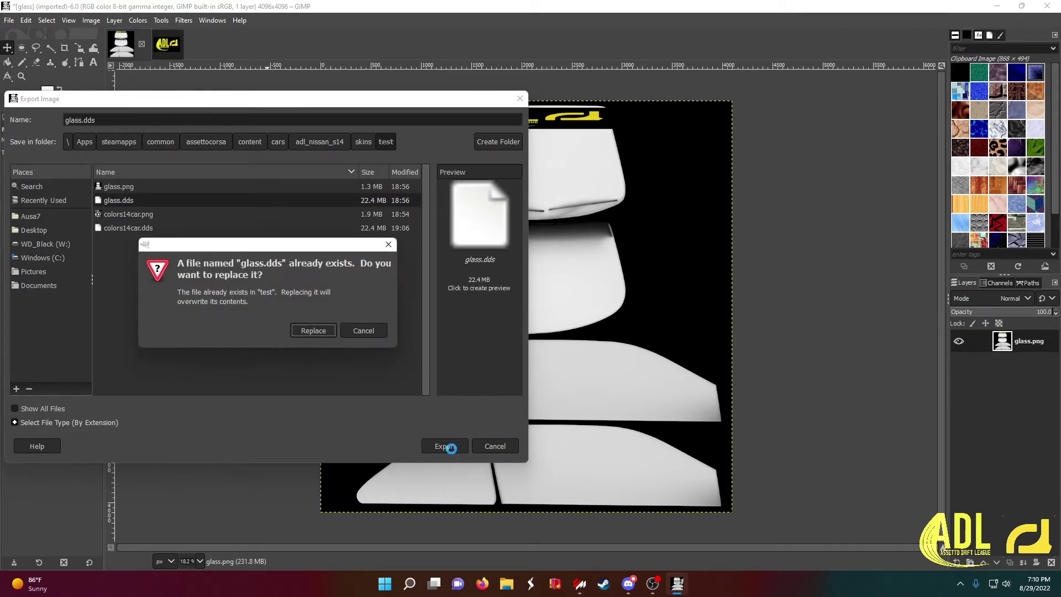
click(311, 329)
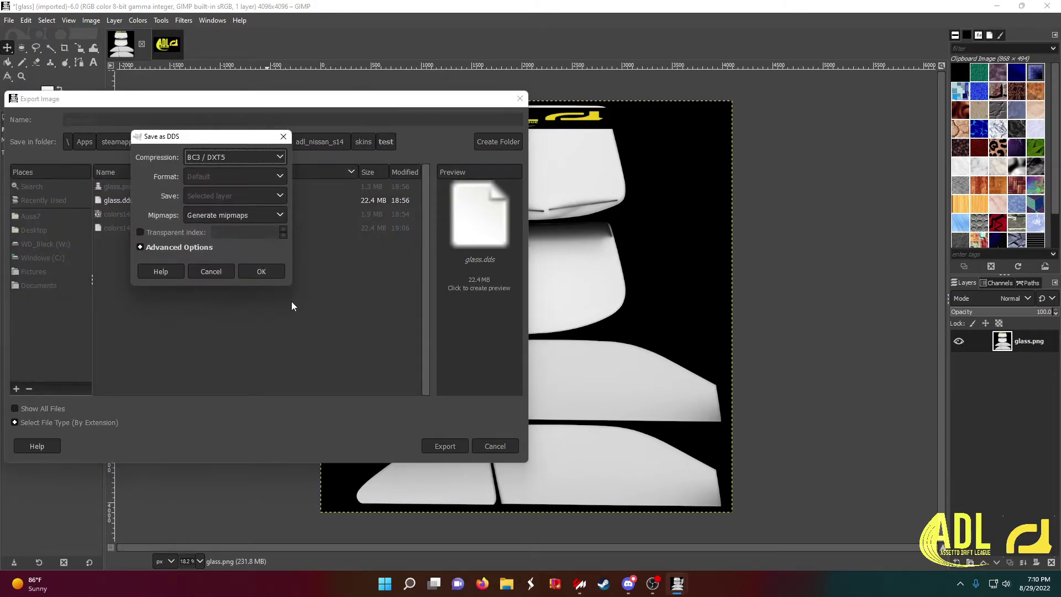
click(260, 273)
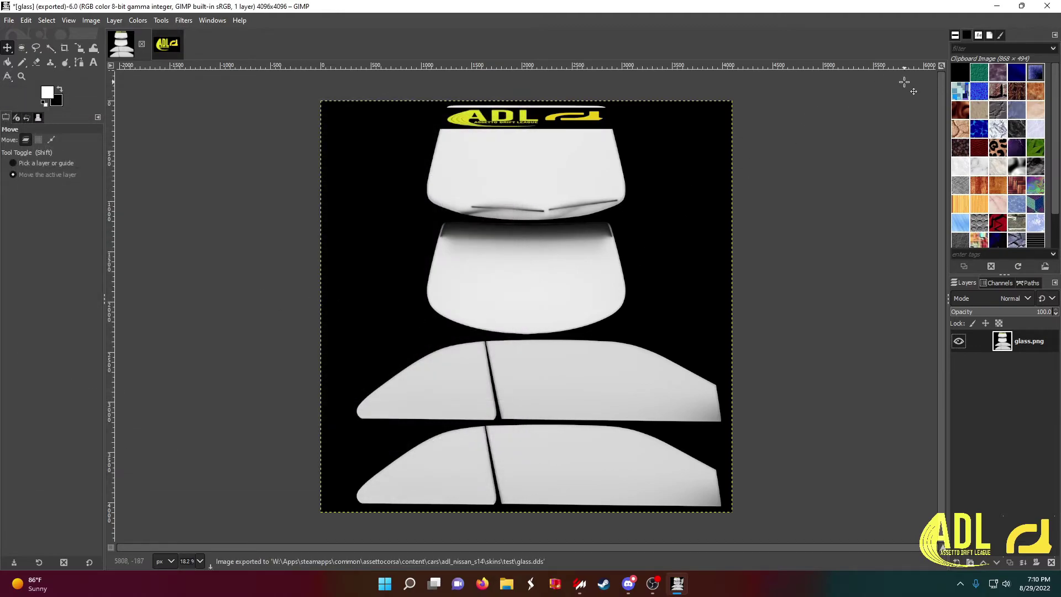
Step: Quit GIMP, discarding the unsaved project changes, and switch to Content Manager
click(1047, 7)
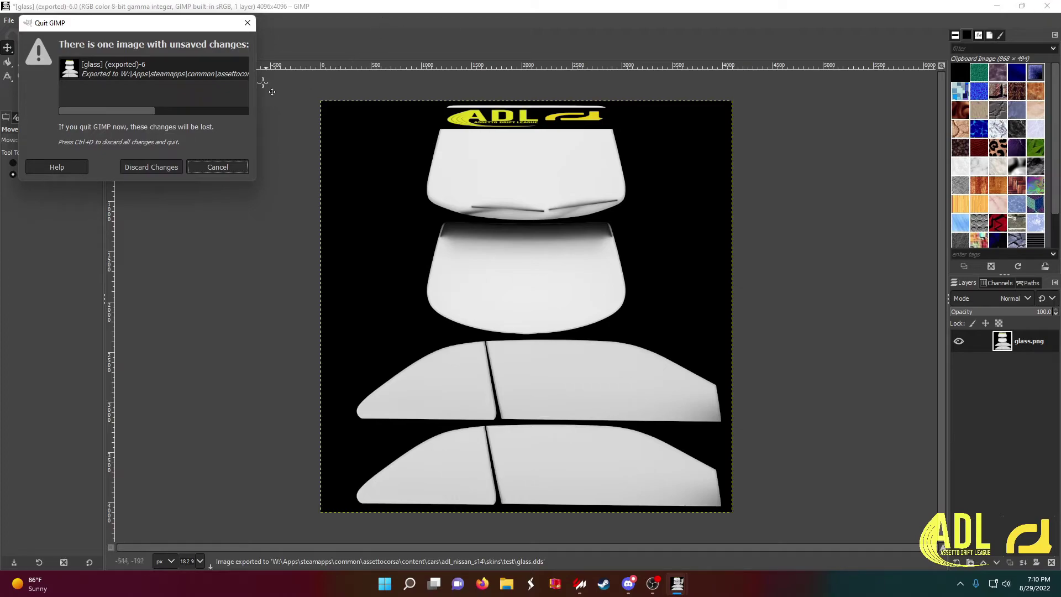
click(166, 165)
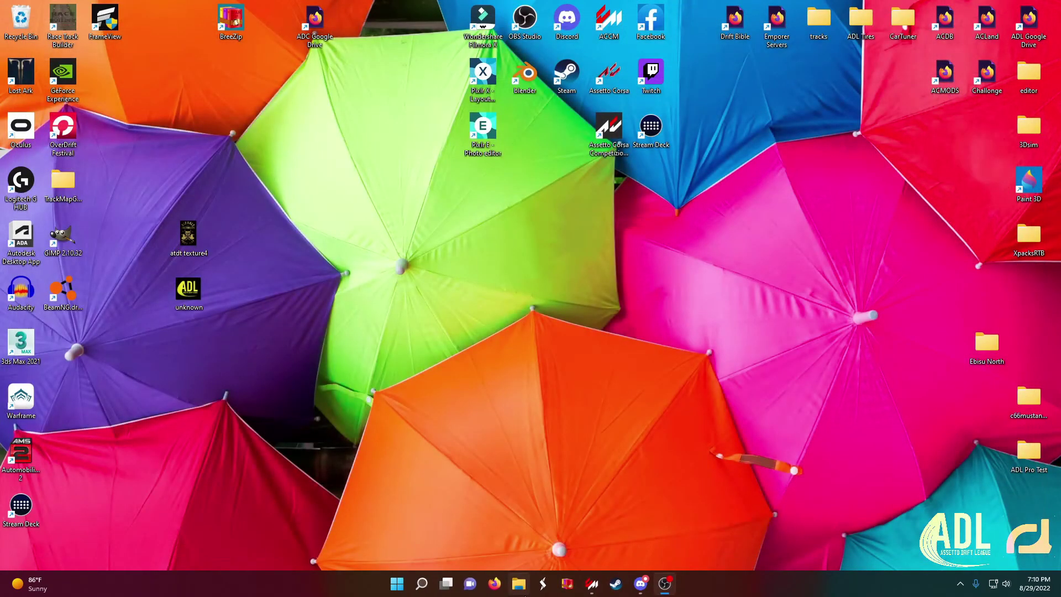
click(592, 583)
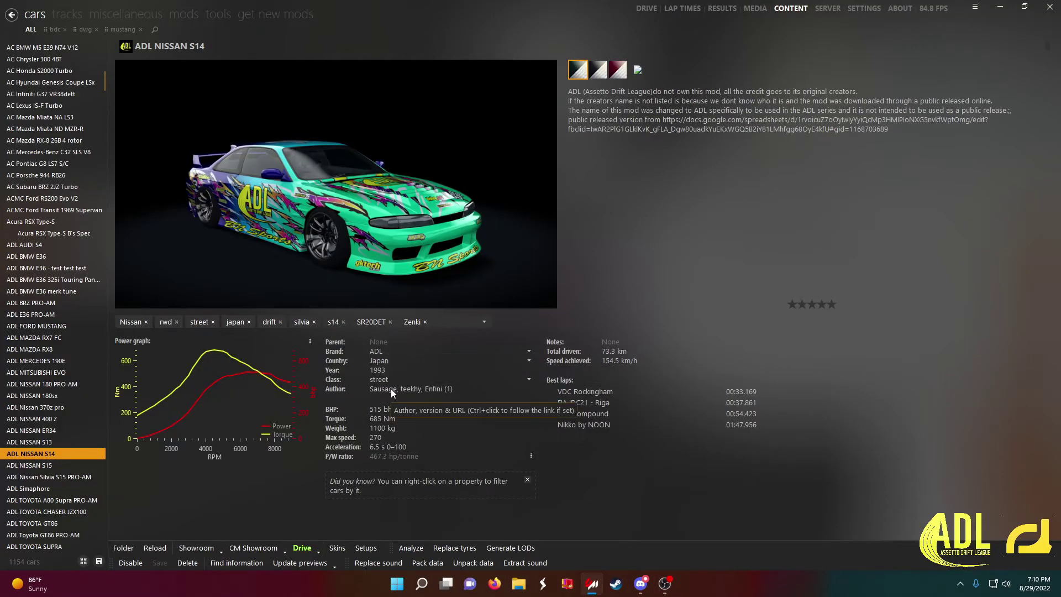
Step: Select the Test skin of the ADL Nissan S14 and open the car in the CM Showroom
mouse_move(638, 78)
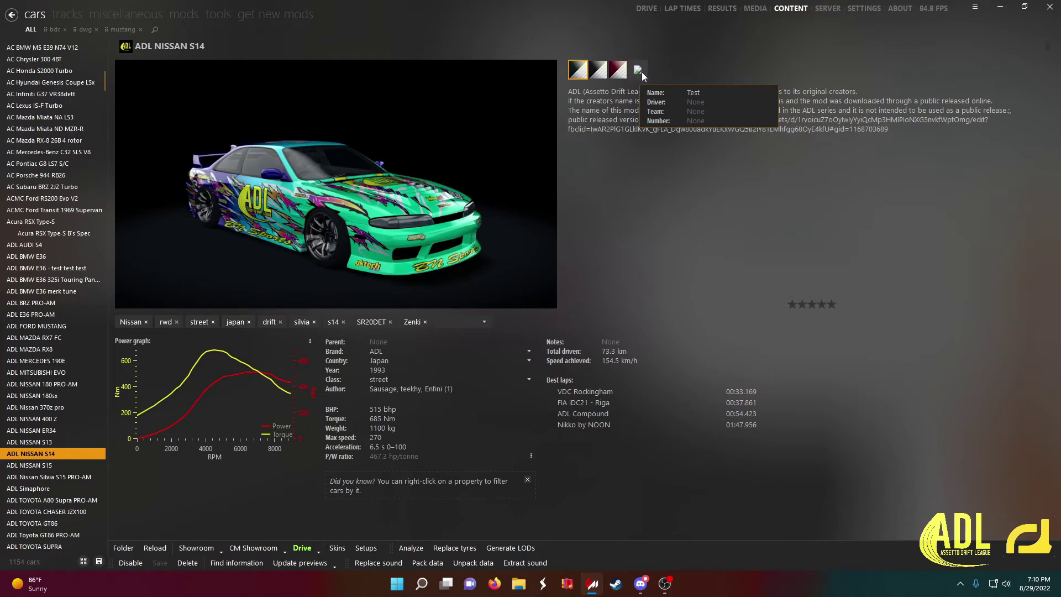
click(294, 564)
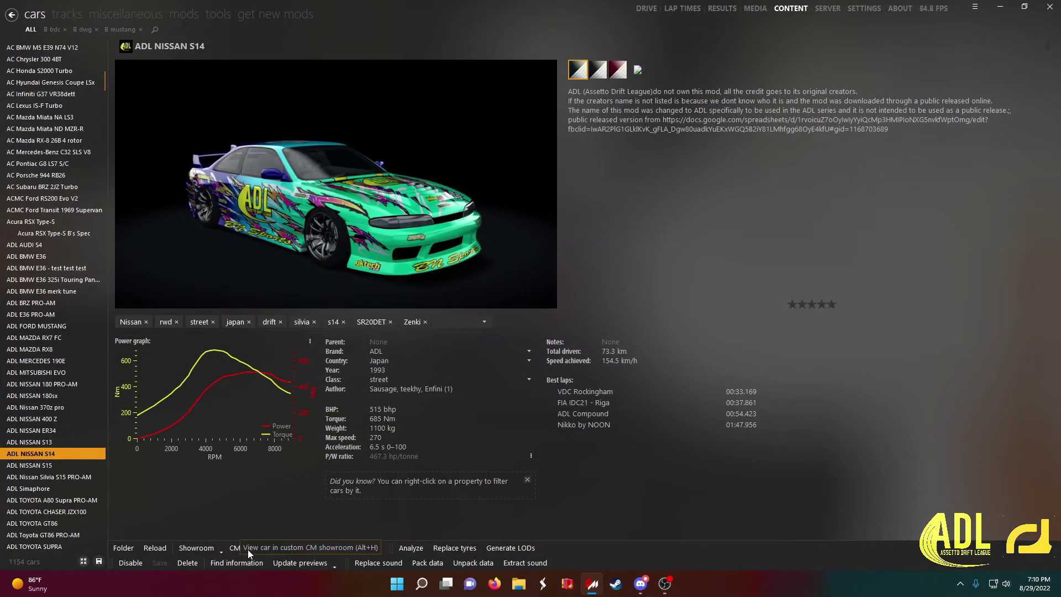
click(639, 71)
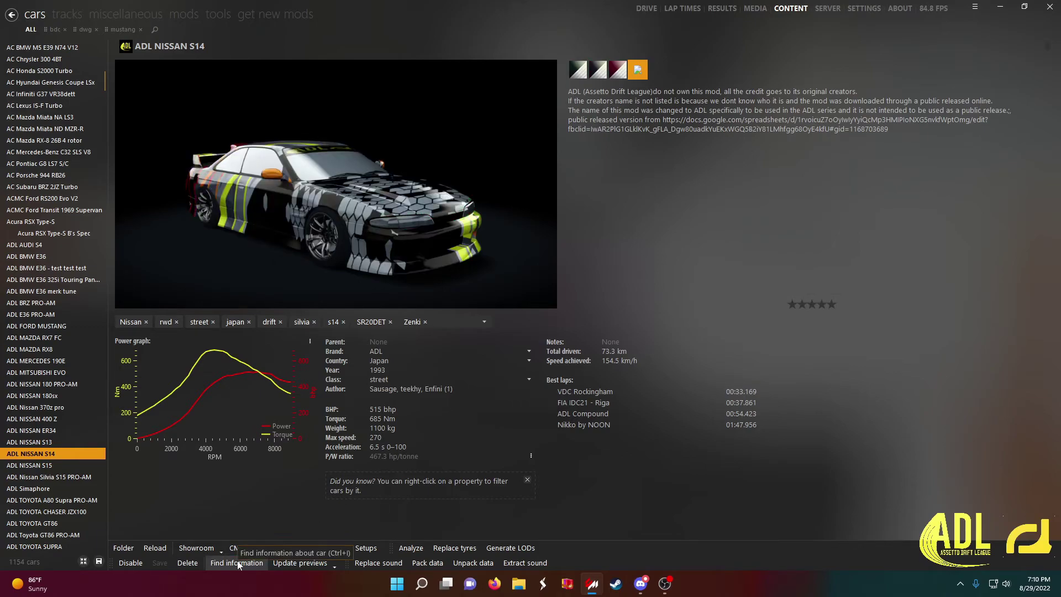
click(252, 547)
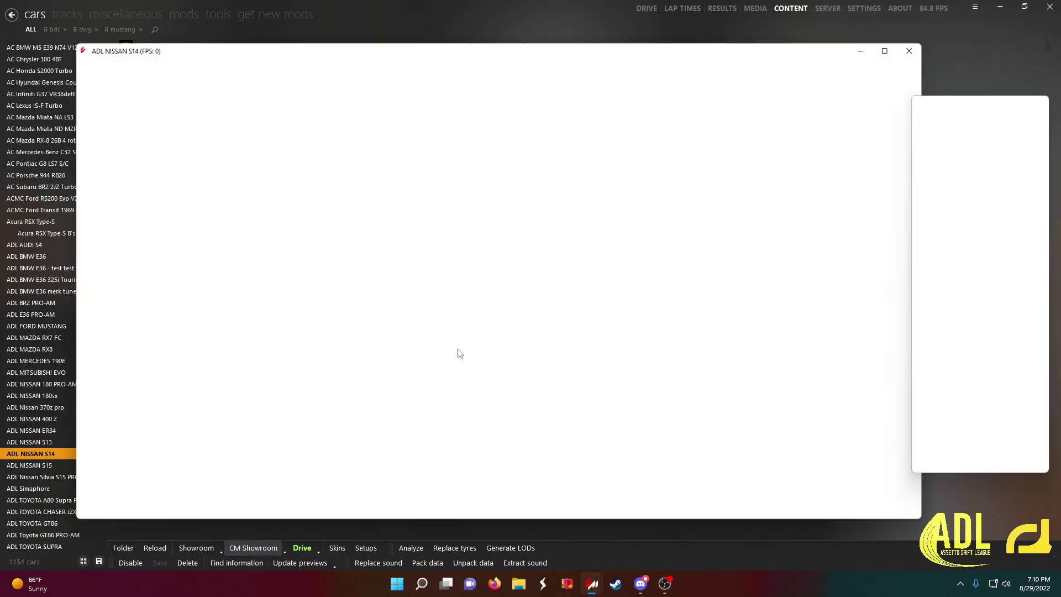
Step: Inspect the windshield banner and body livery from several angles in the showroom, and close the preview
drag(482, 295, 429, 283)
click(448, 274)
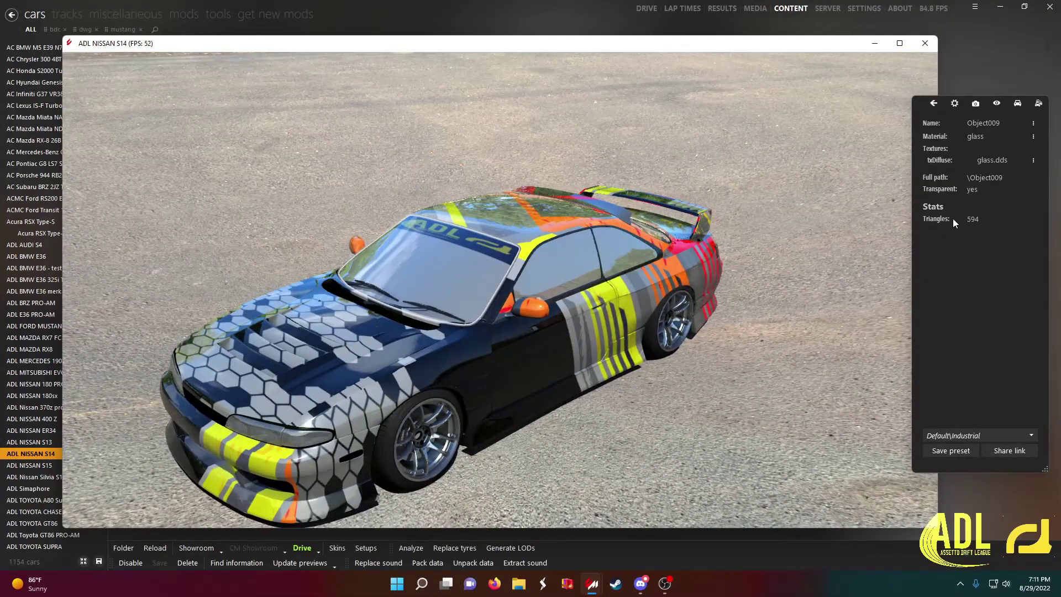
drag(528, 393, 485, 355)
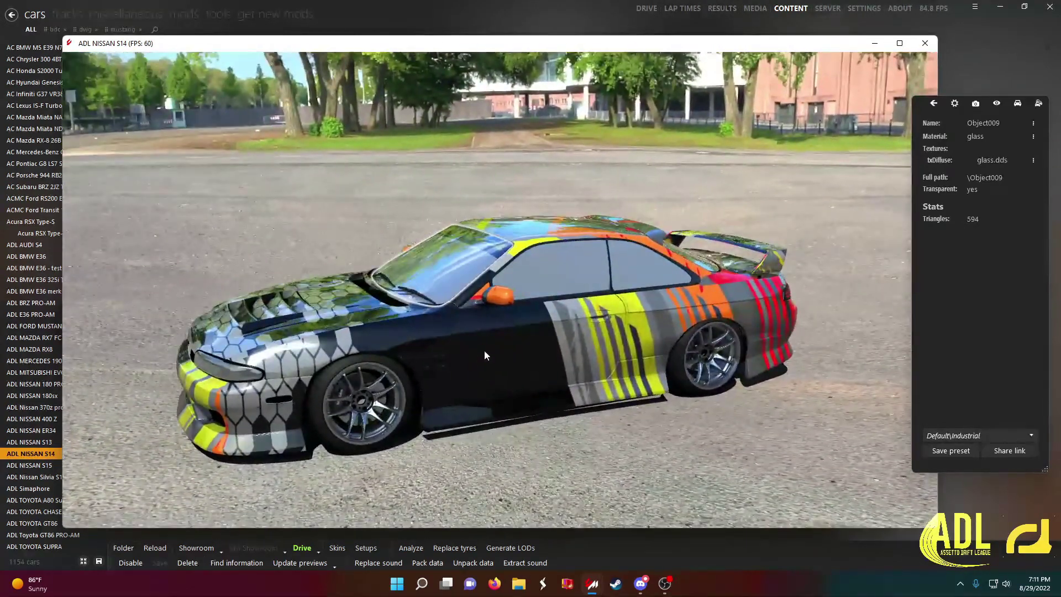
drag(407, 372, 258, 377)
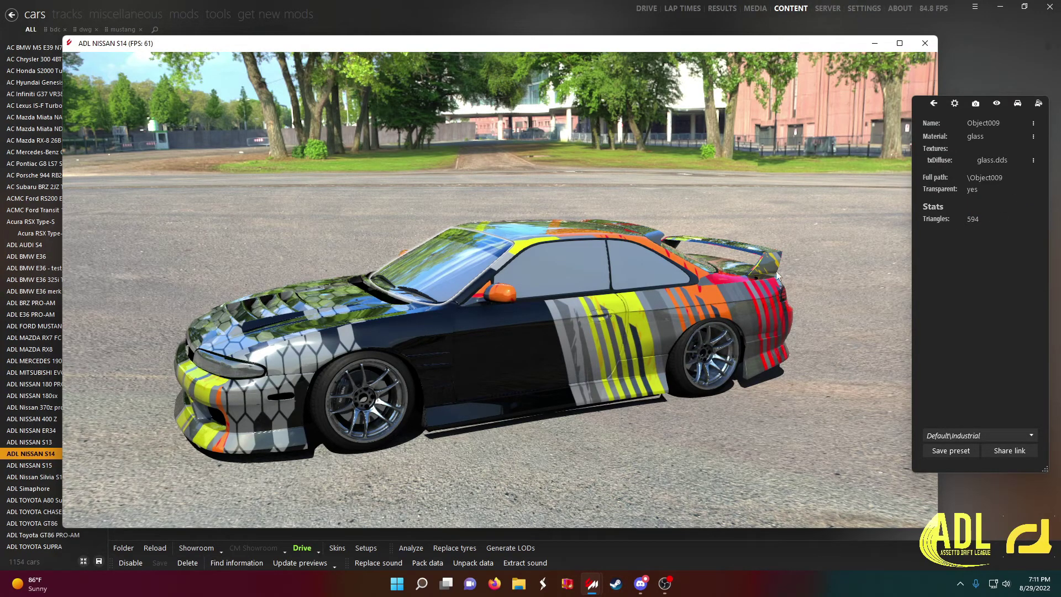
drag(327, 333, 623, 335)
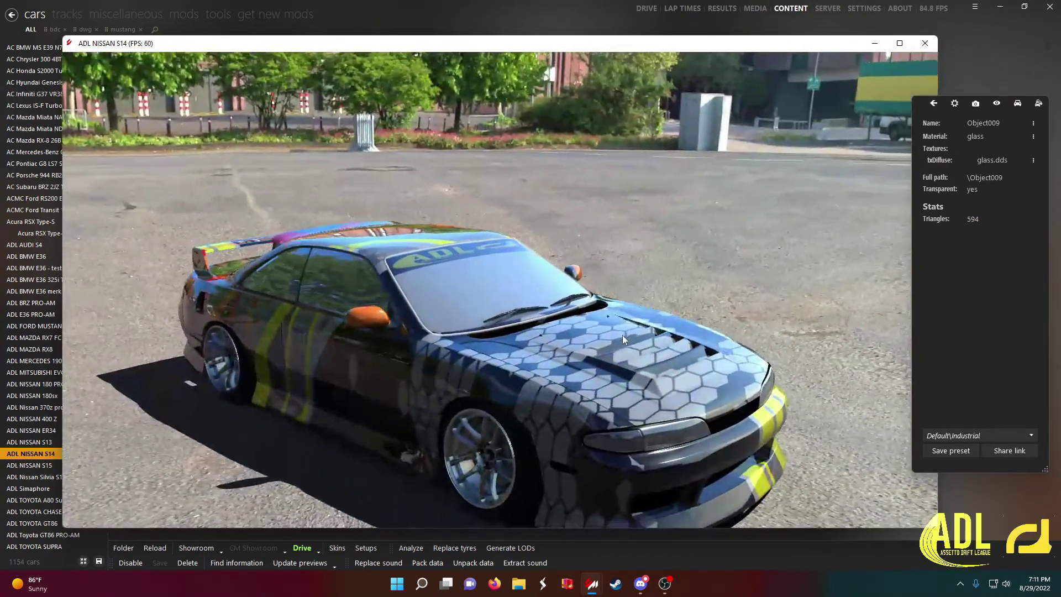
click(925, 42)
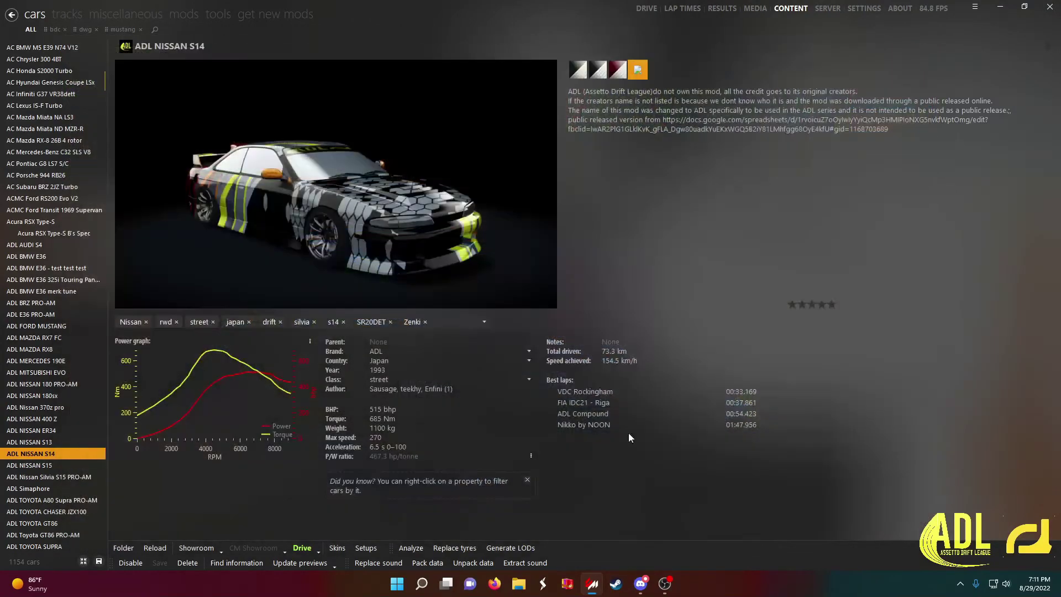
Step: Launch a practice session with the ADL Nissan S14 in the Test skin and start driving
click(303, 548)
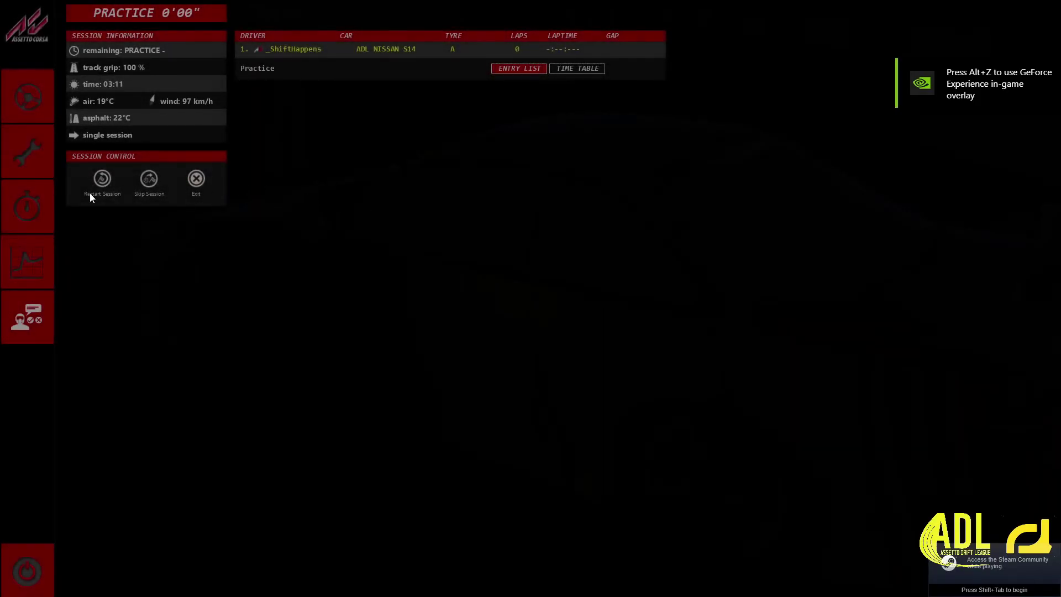
click(34, 104)
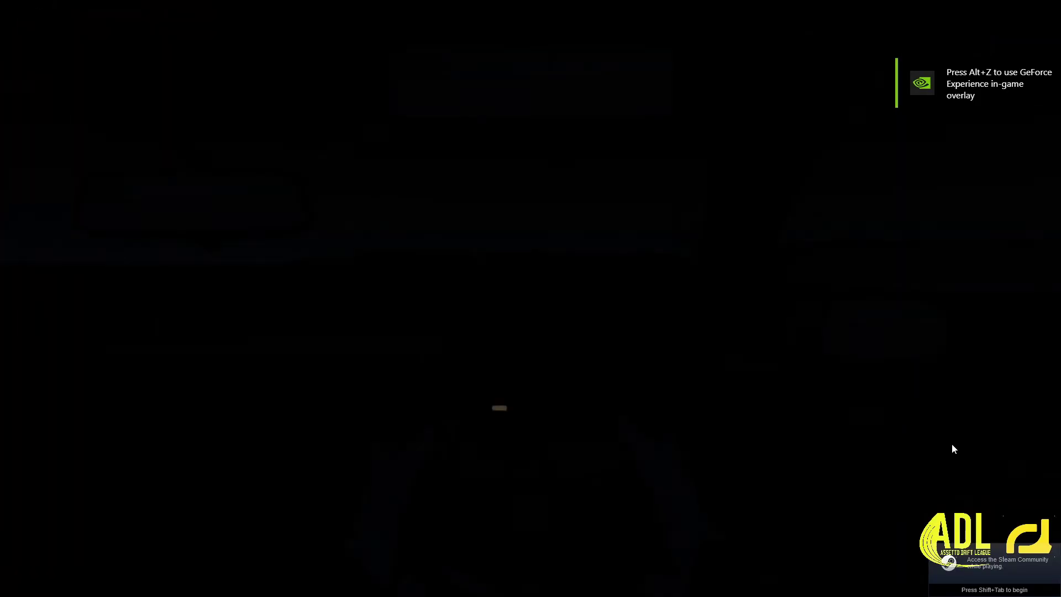
Step: Set the time of day to Noon in Sol Planner and close the planner
click(1048, 363)
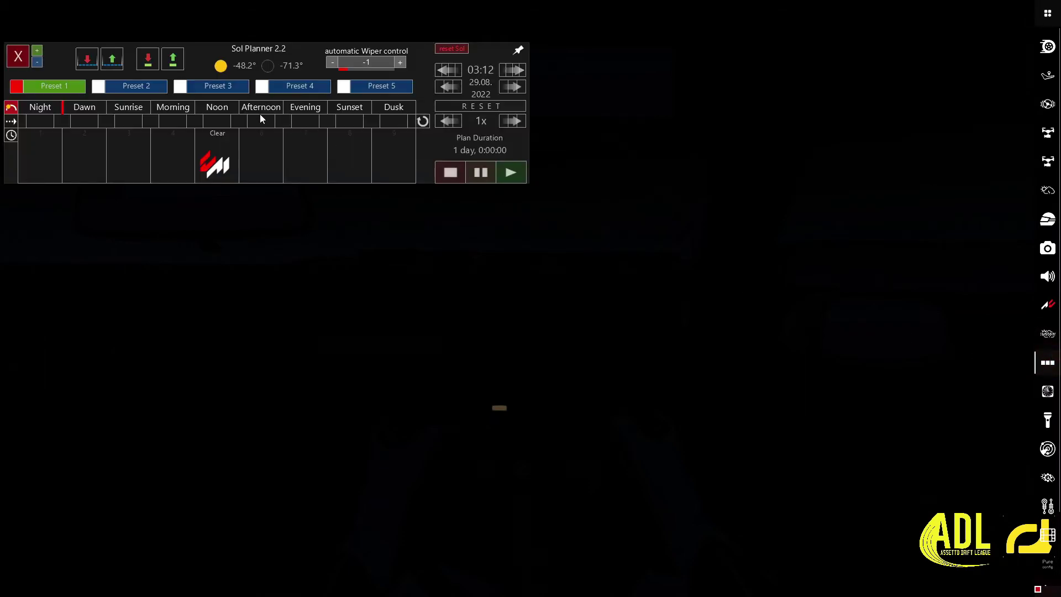
click(220, 115)
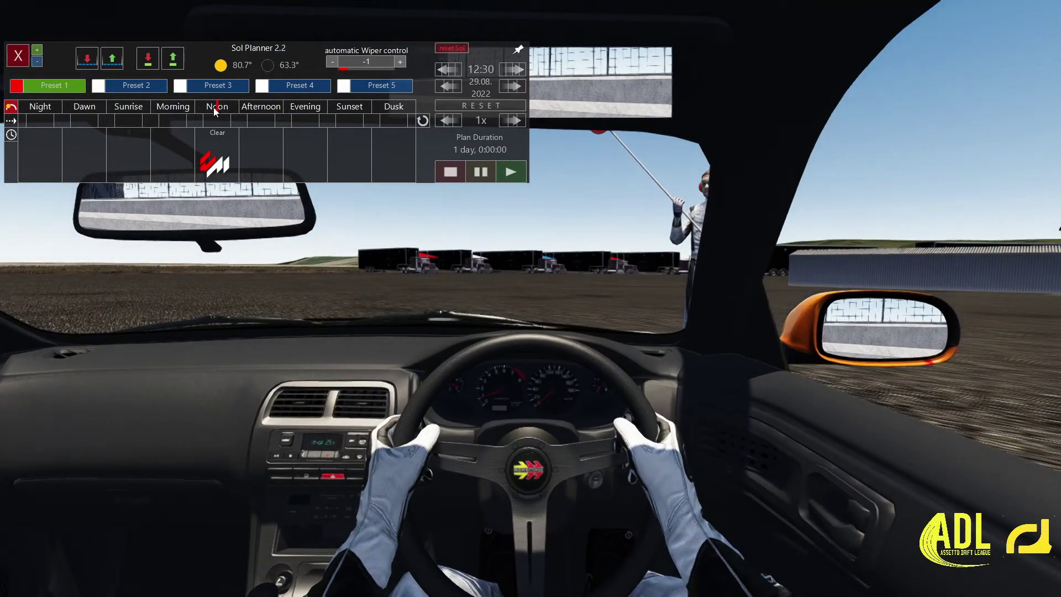
click(18, 58)
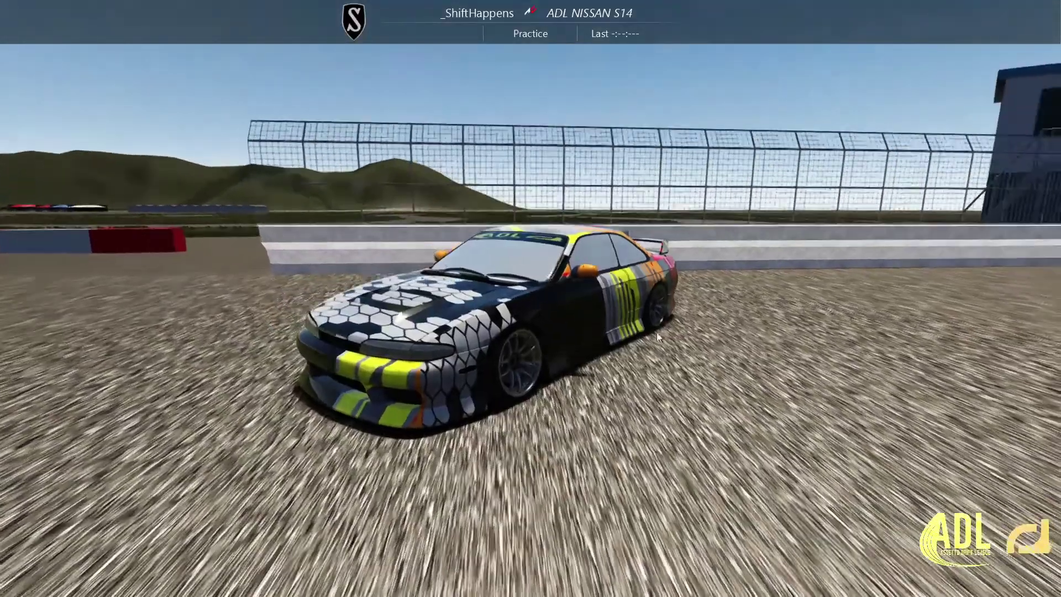
Step: Inspect the S14's livery and windshield banner on track with an exterior camera, and exit the practice session
drag(656, 333, 480, 331)
drag(576, 325, 490, 303)
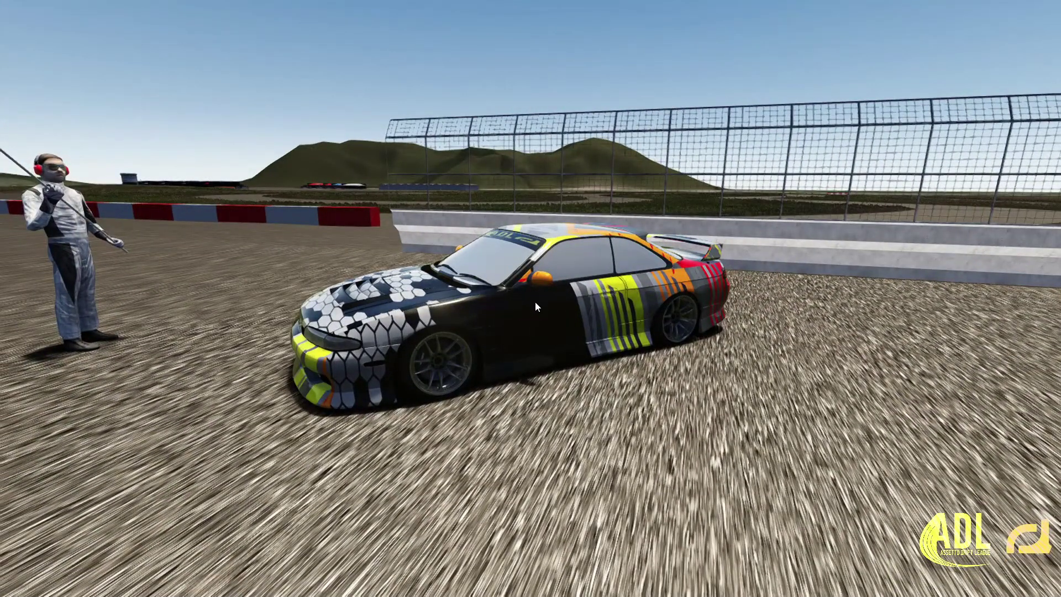
key(F1)
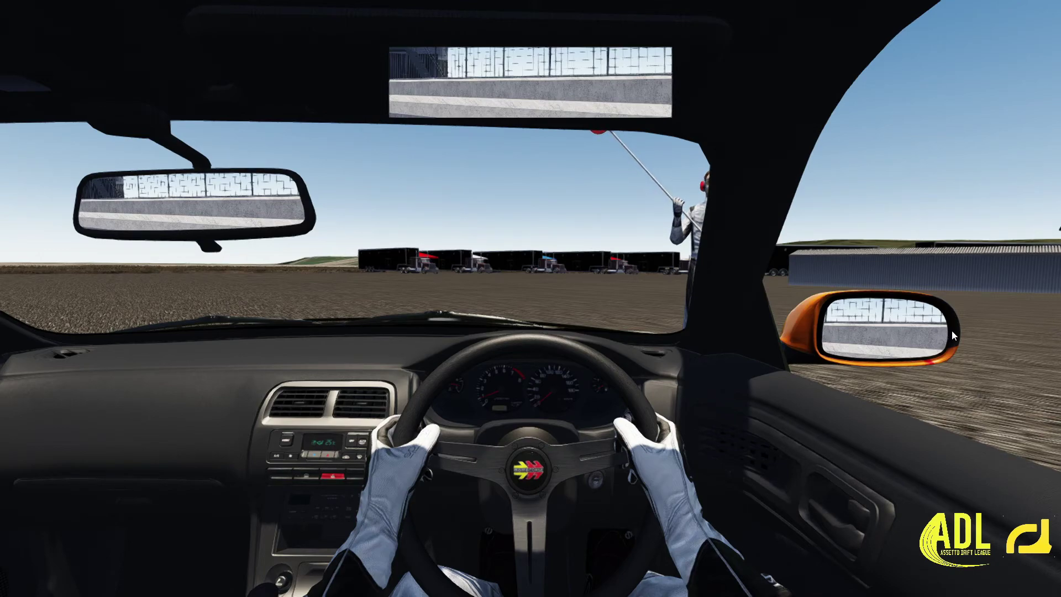
key(Escape)
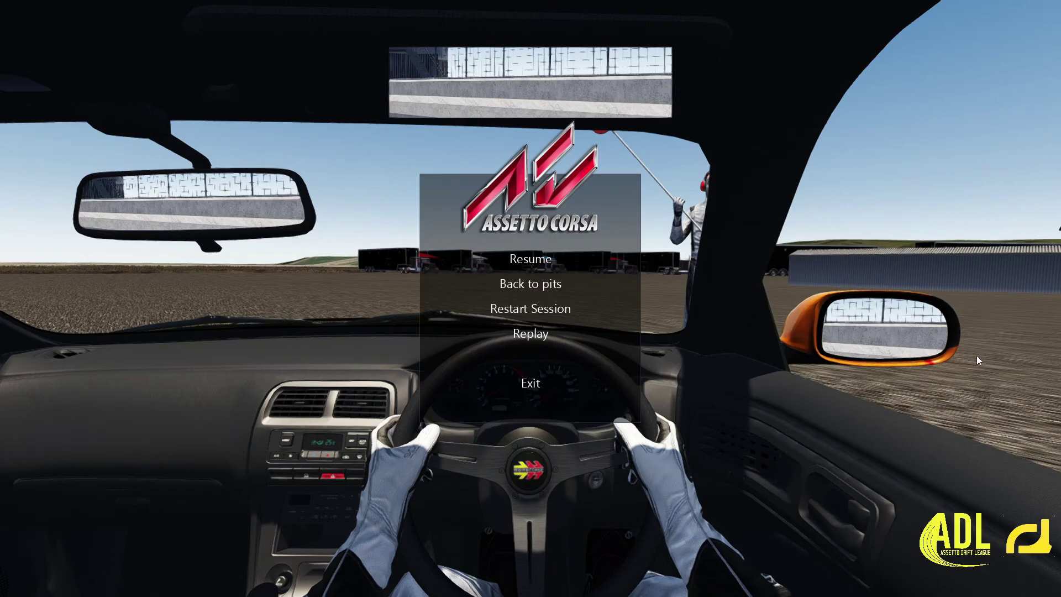
click(536, 383)
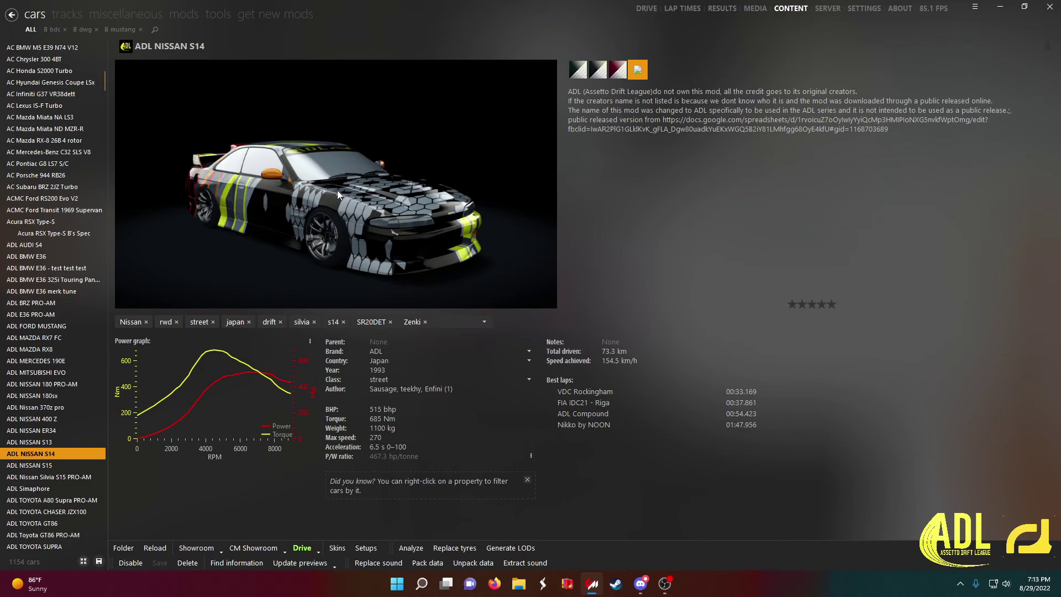
Step: Reopen the ADL Nissan S14 in the CM Showroom, inspect the side window's material and texture details, and close the preview
click(250, 549)
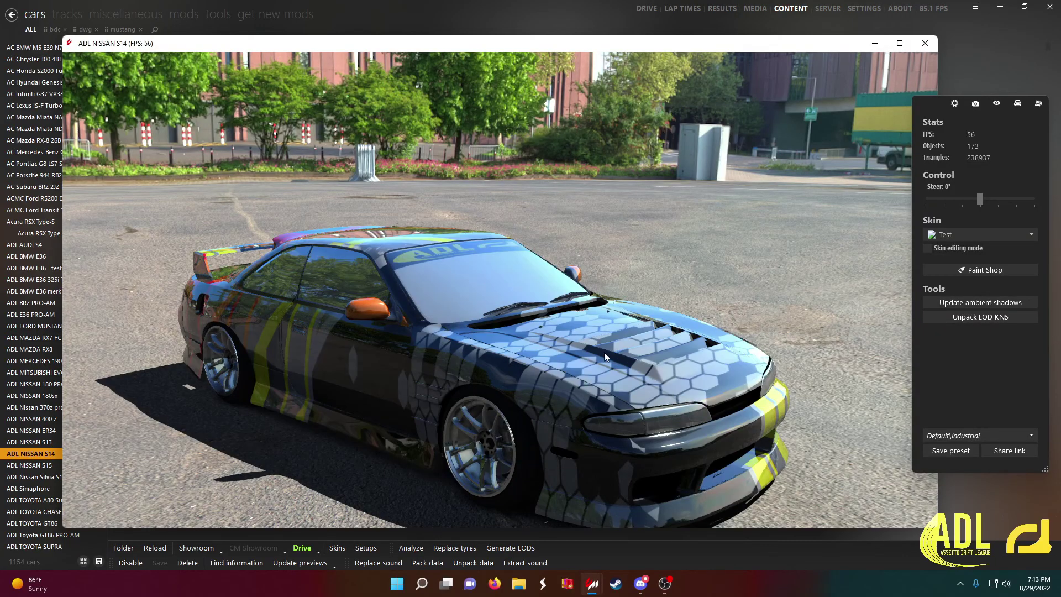
drag(604, 353, 682, 247)
click(550, 276)
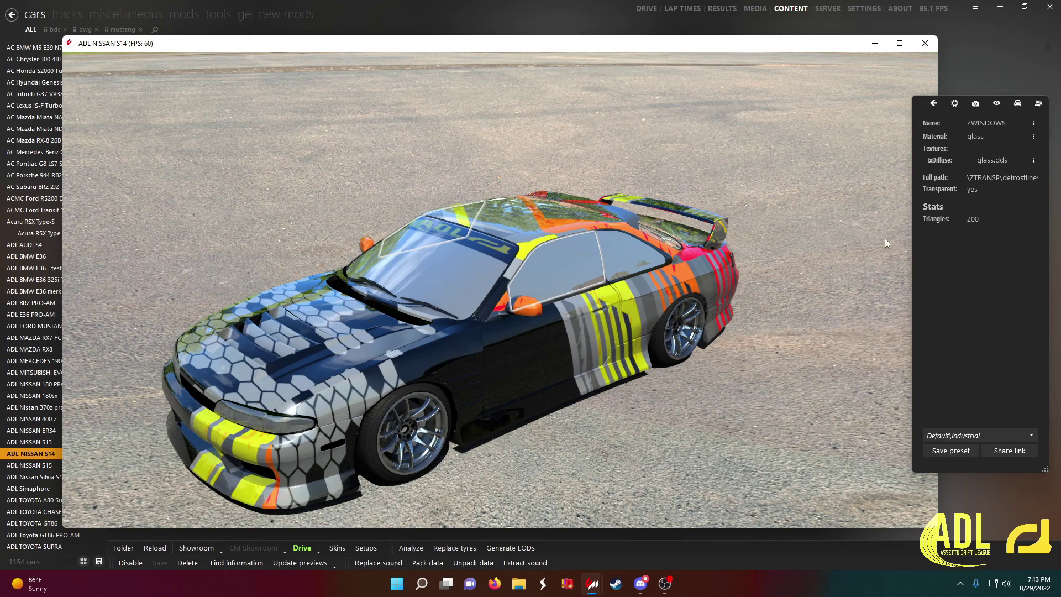
click(925, 43)
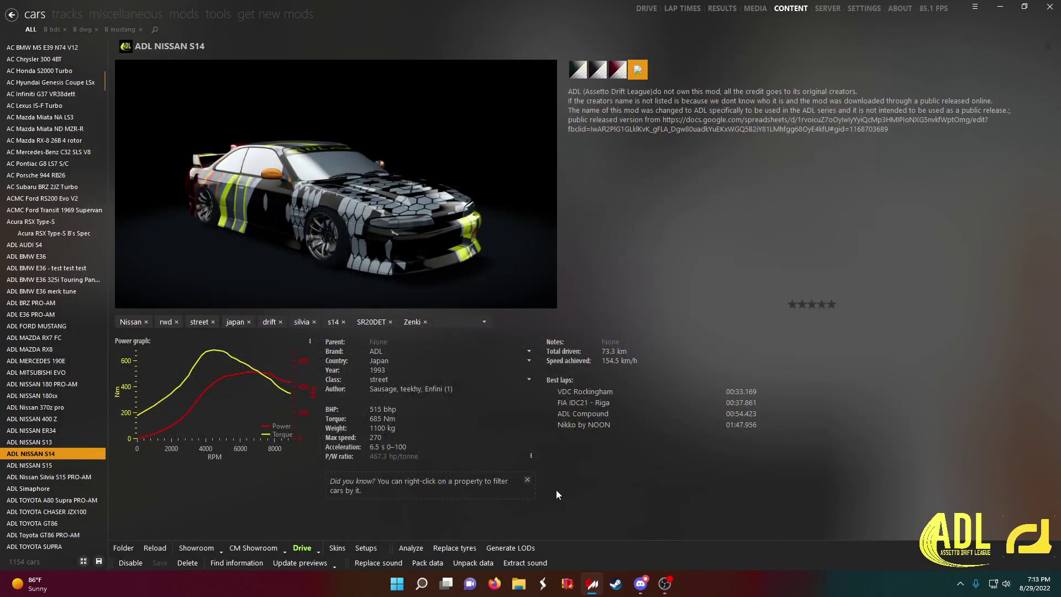